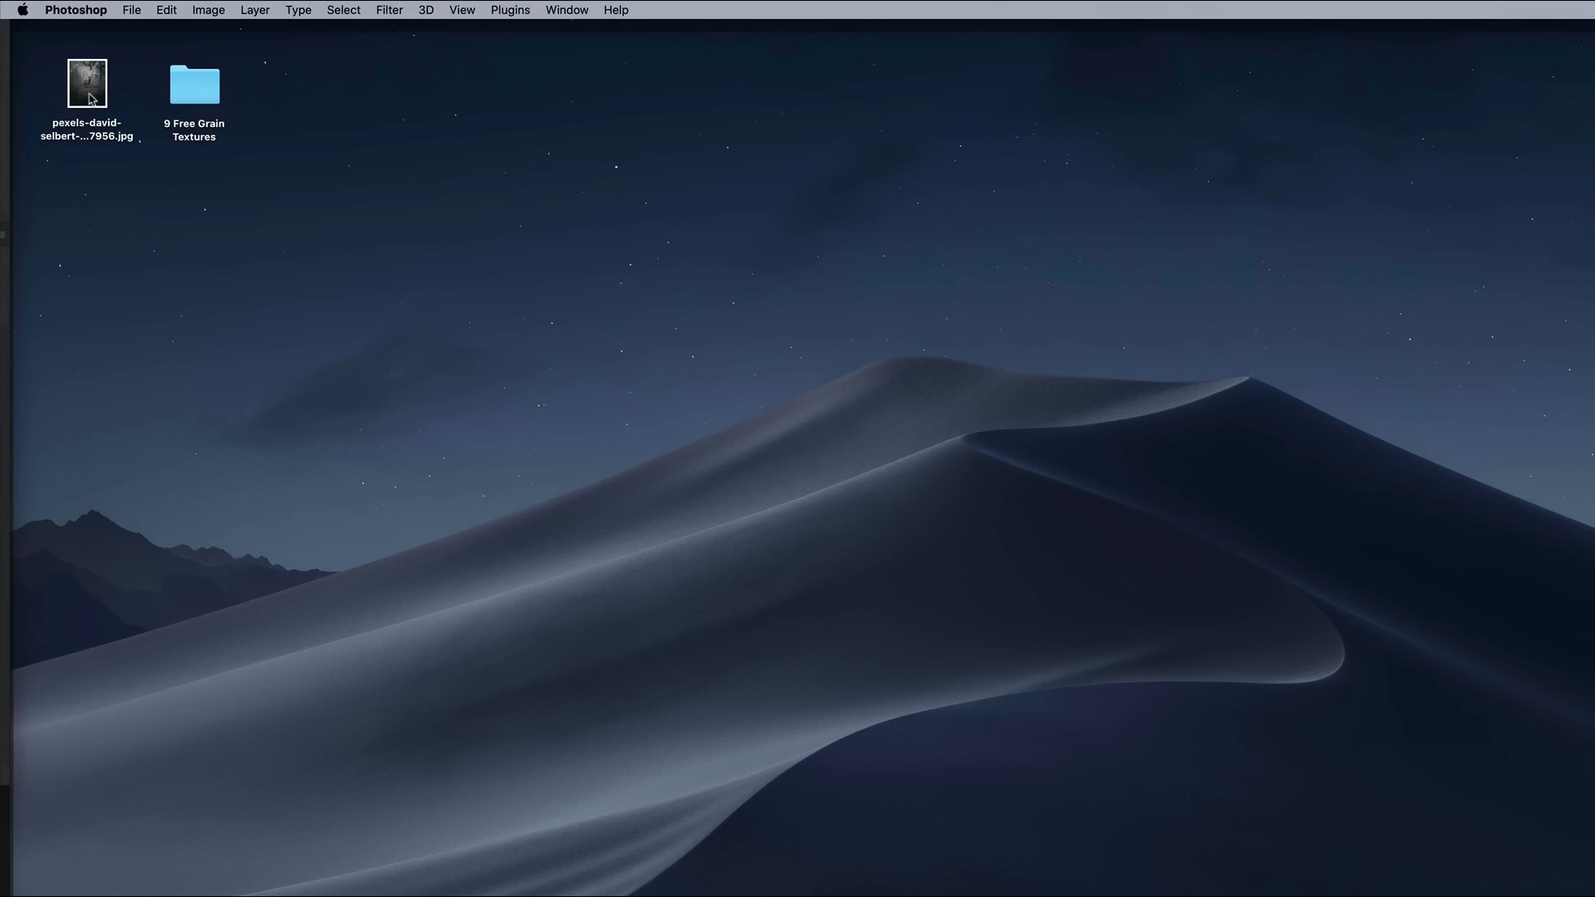
Open the deer-in-forest JPG from the desktop with Adobe Photoshop 2021.
right_click(92, 98)
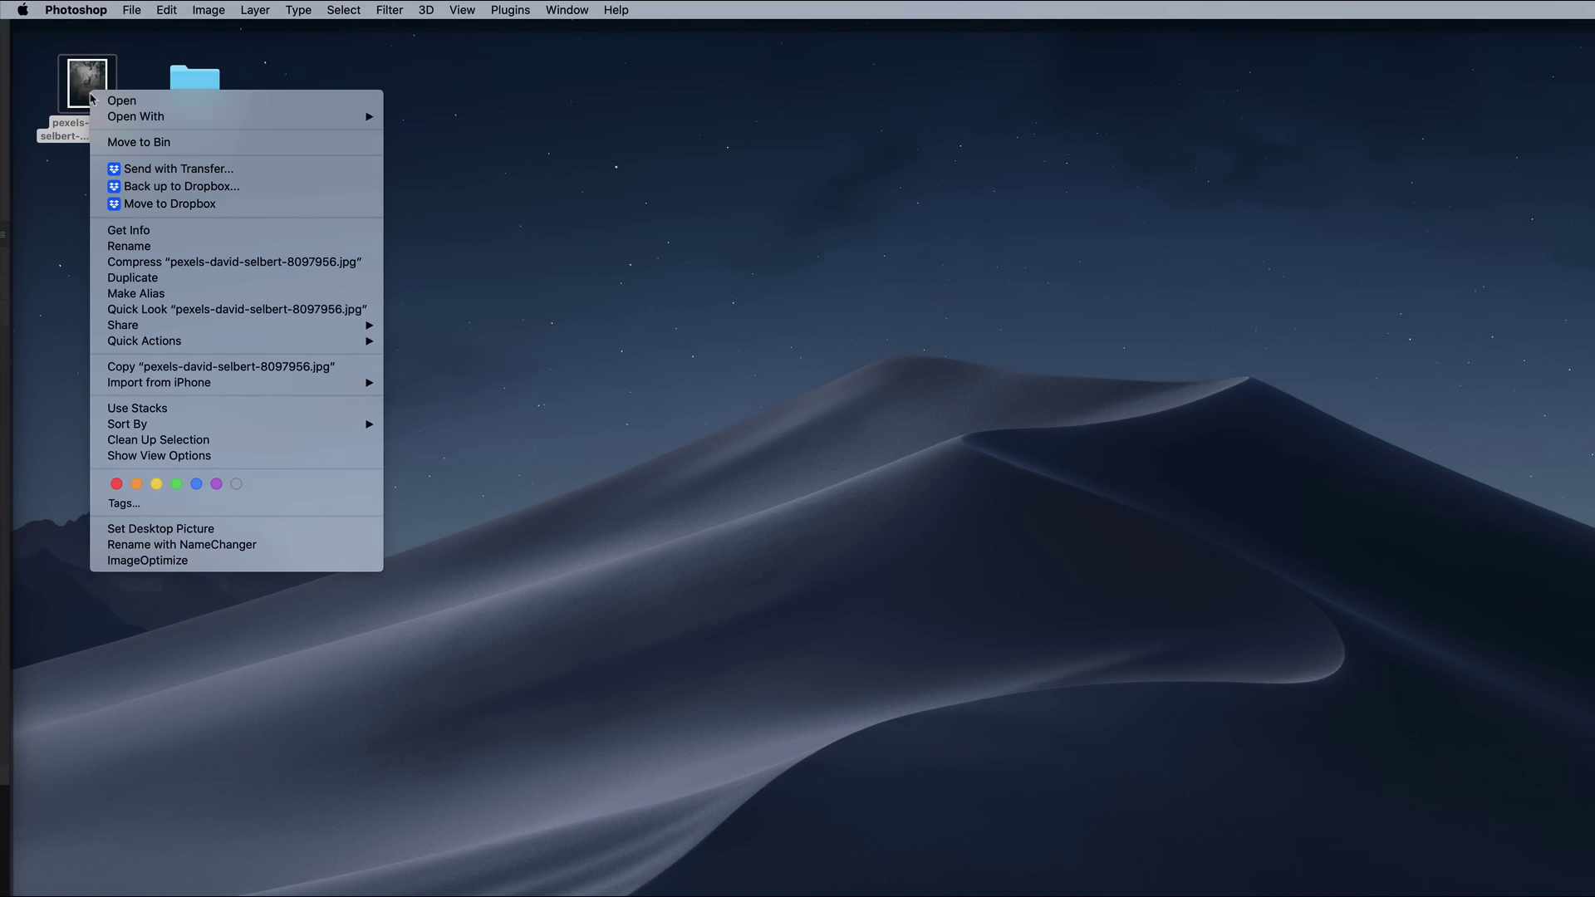
mouse_move(332, 116)
click(435, 180)
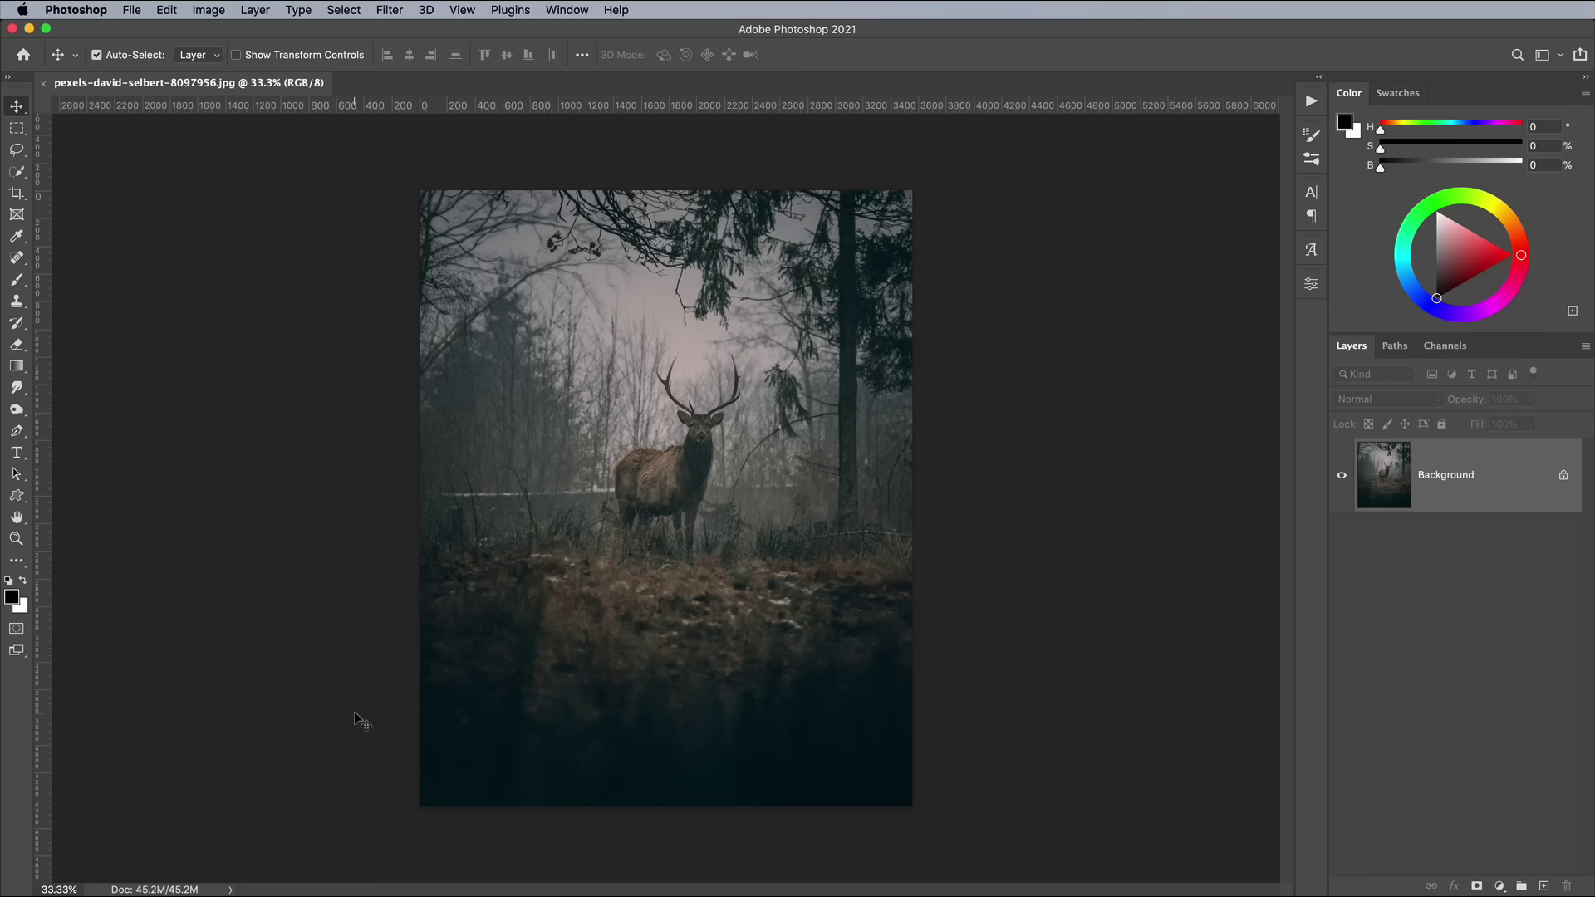
Zoom in and trace a curved Pen path from the left antler's base up its edge.
key(super+equal)
key(super+equal)
key(super+equal)
key(super+equal)
key(super+equal)
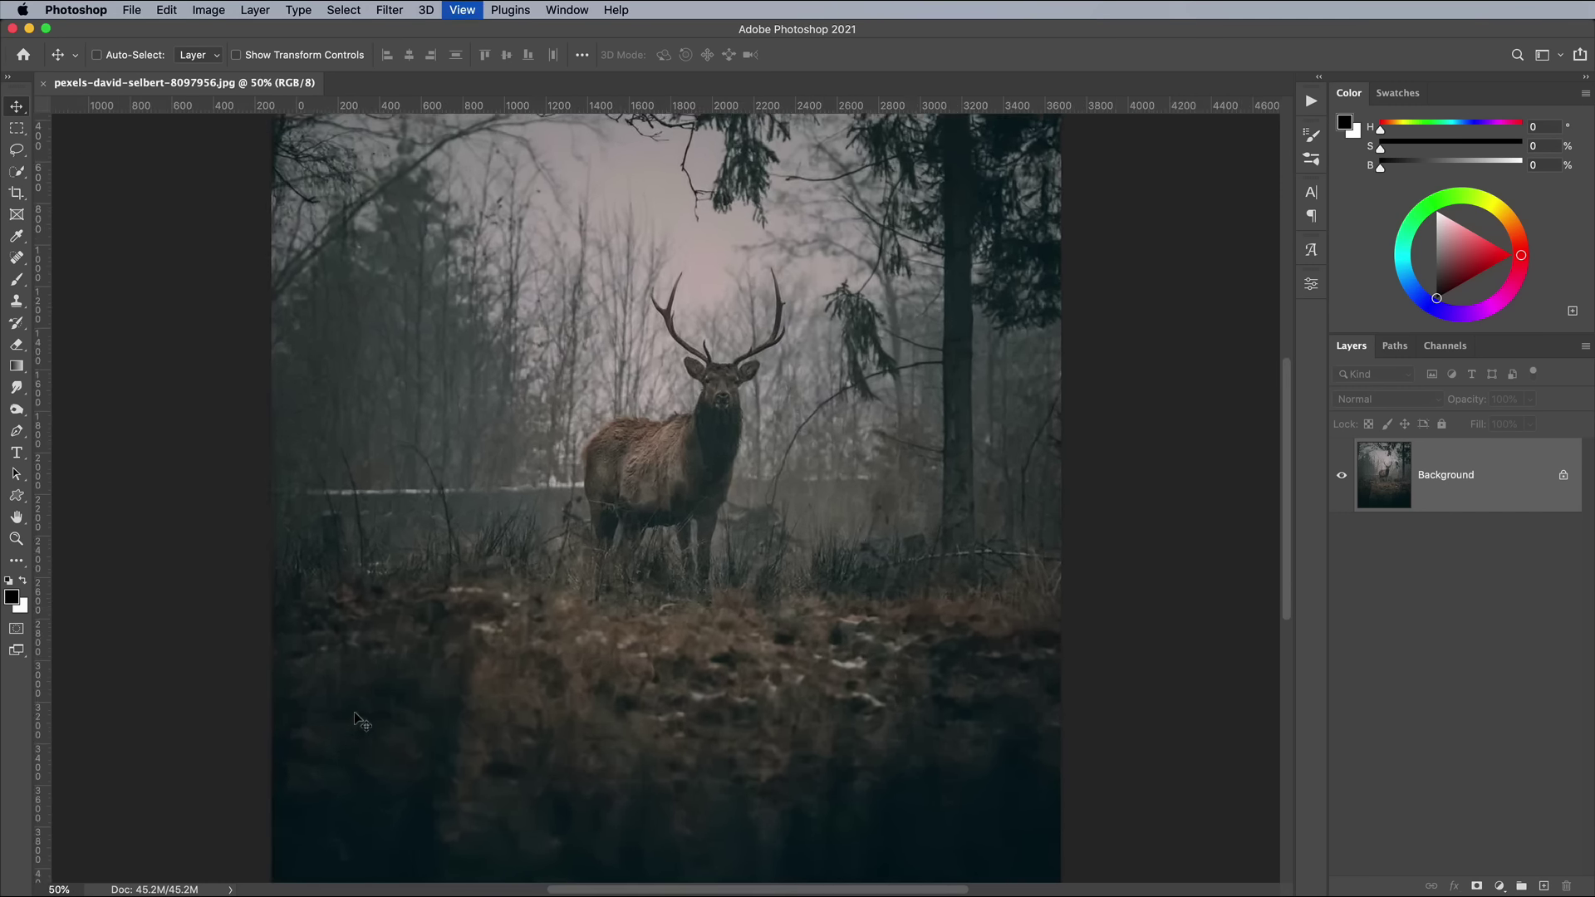
scroll(652, 766, down, 2)
scroll(652, 766, up, 20)
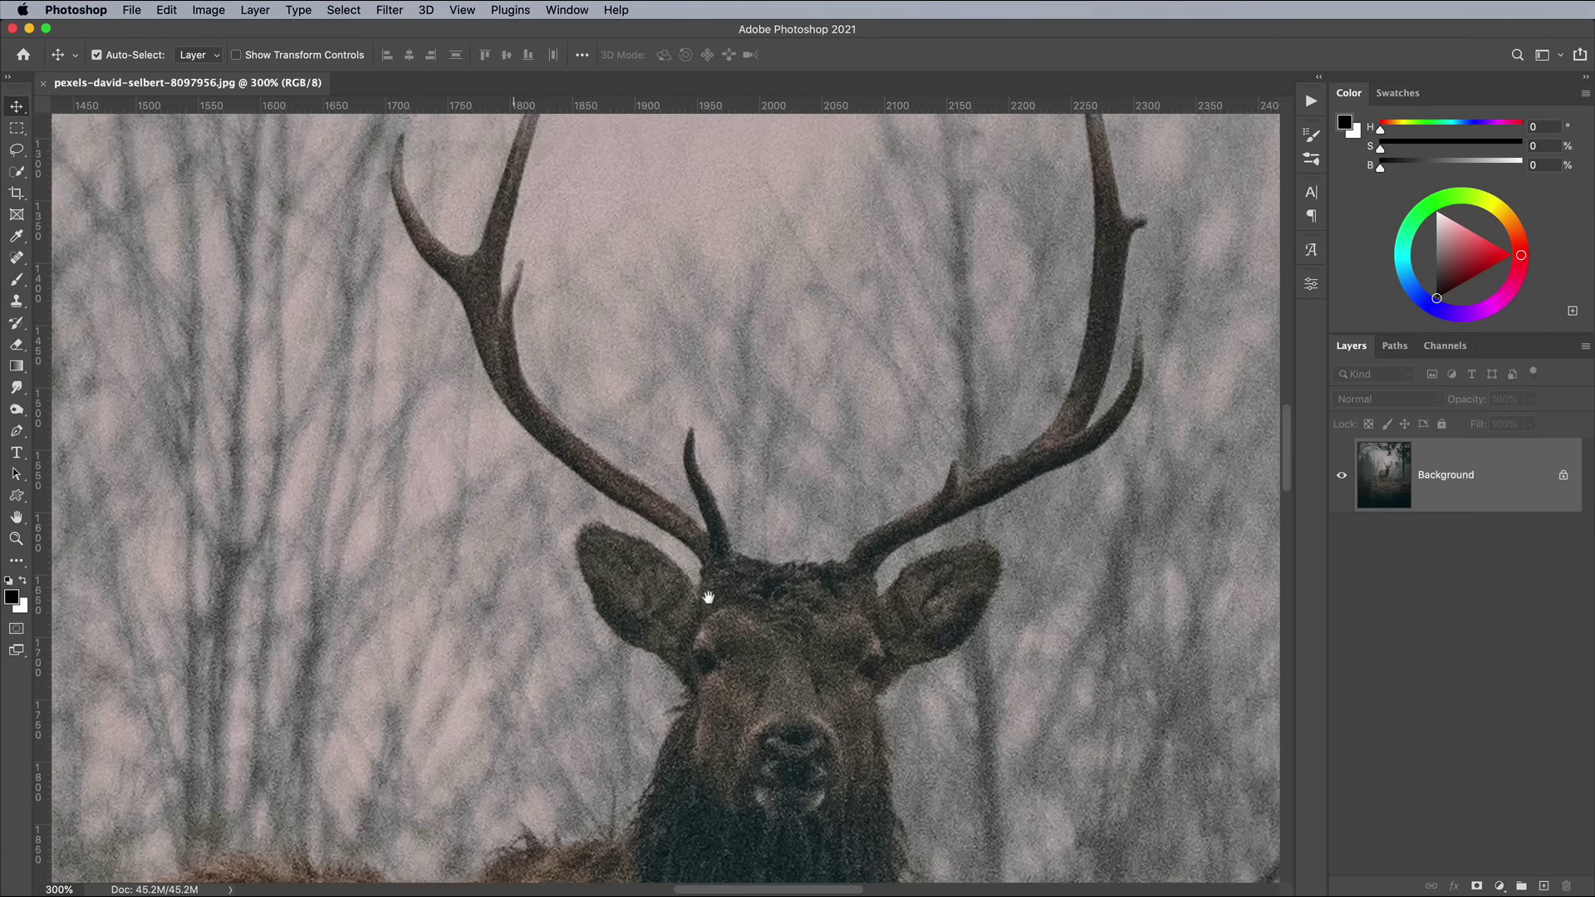
key(p)
scroll(731, 623, down, 3)
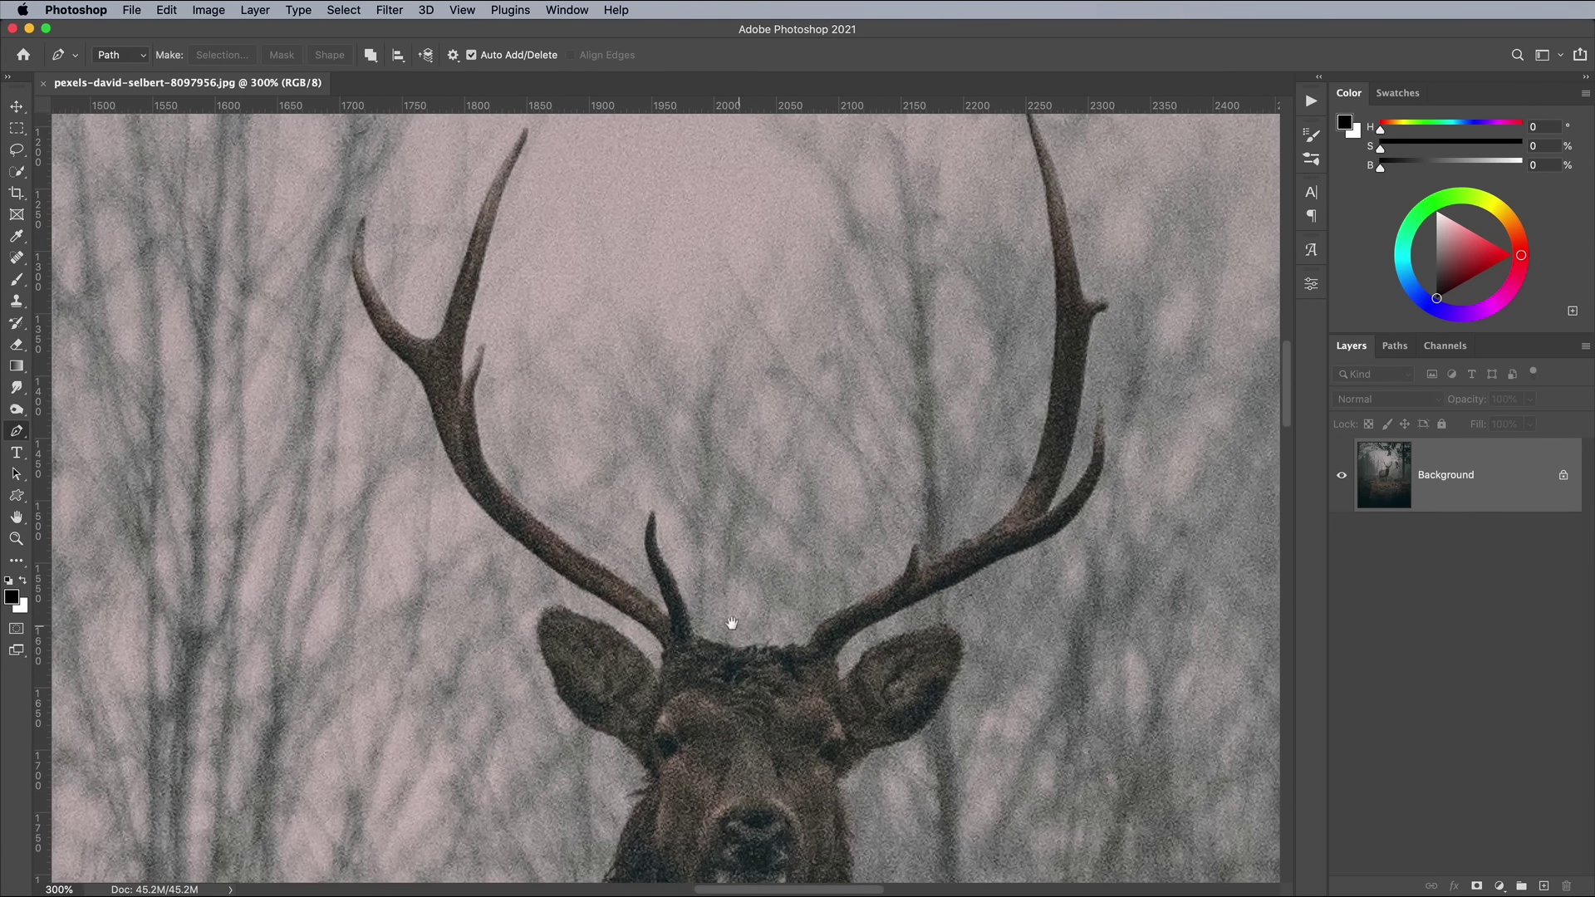
drag(666, 651, 647, 641)
key(super+equal)
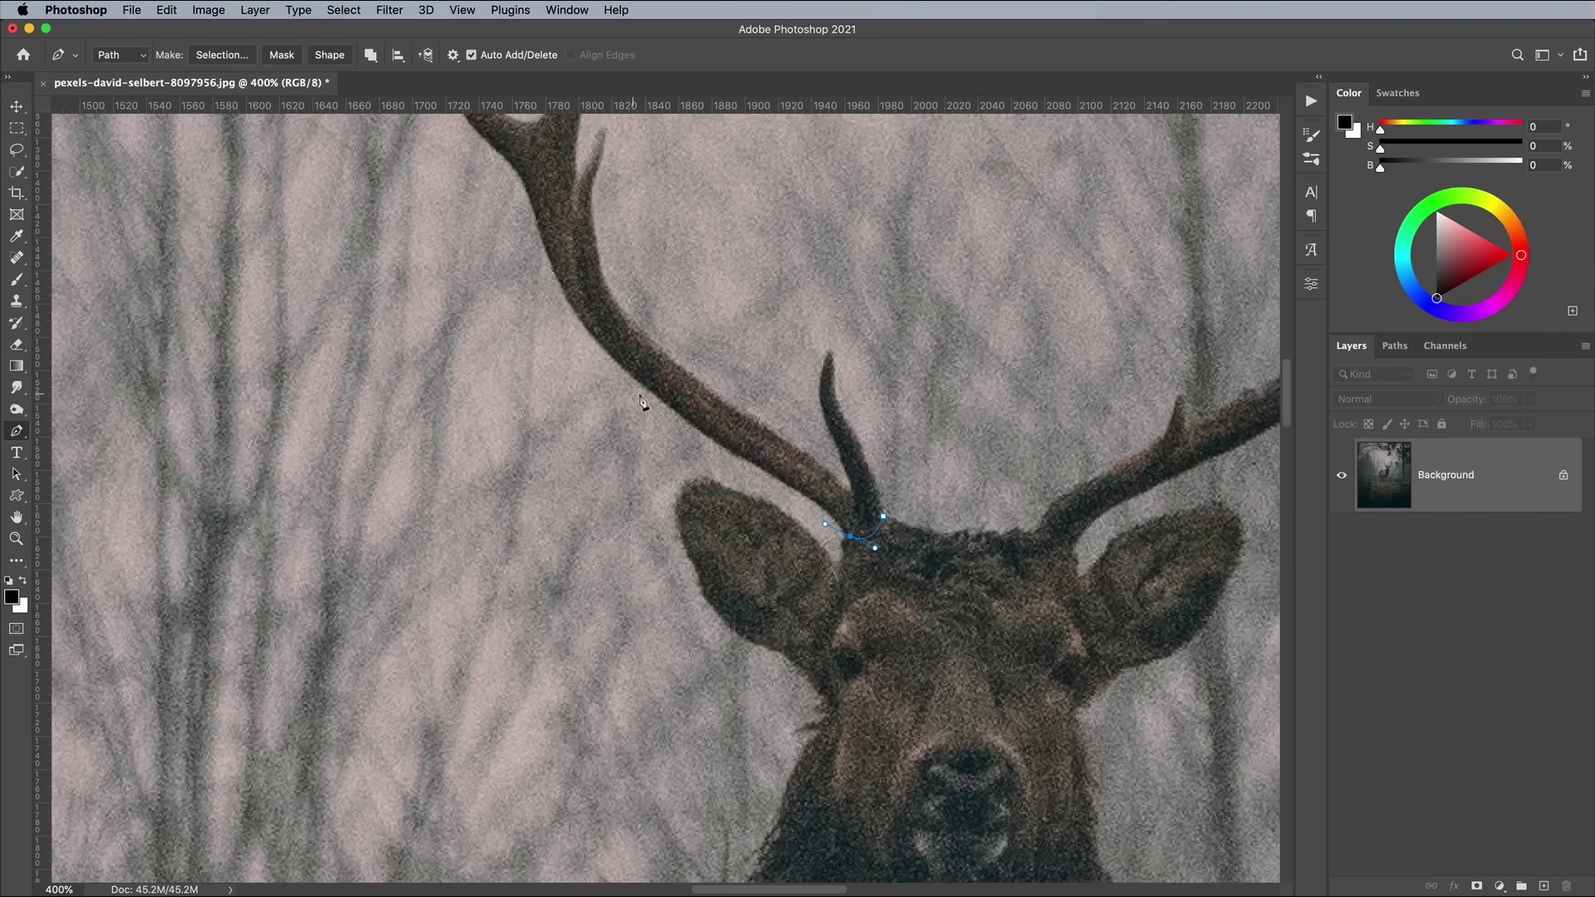
drag(644, 424, 620, 393)
drag(570, 306, 554, 281)
drag(635, 397, 662, 422)
Continue the path around the tines and right antler, closing it at the start.
scroll(591, 336, up, 8)
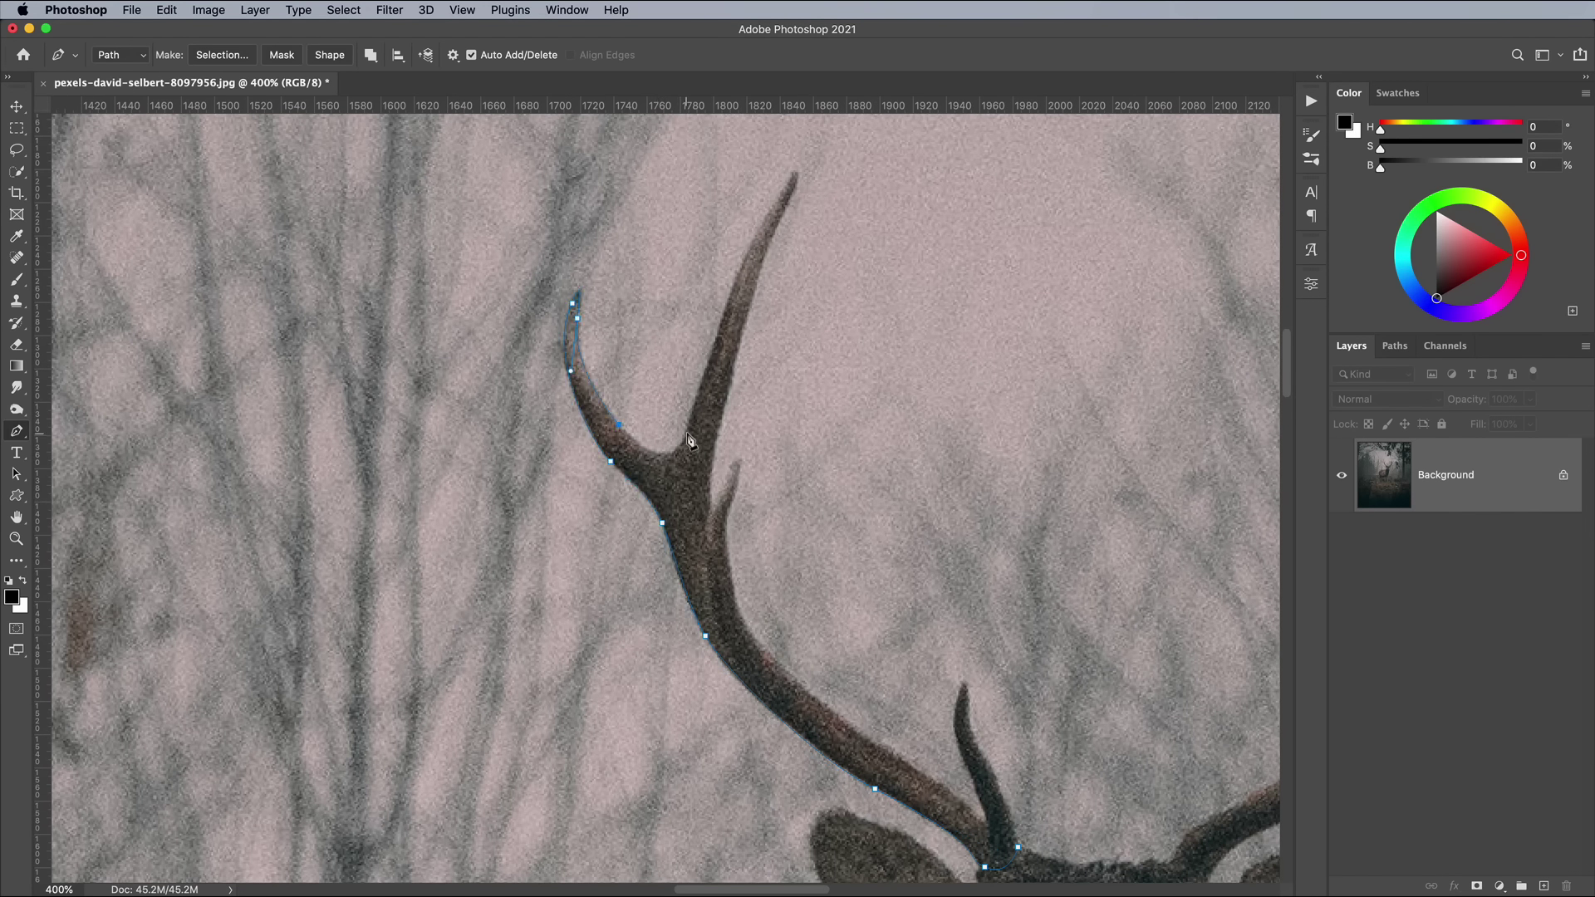
drag(737, 282, 758, 239)
drag(713, 327, 719, 321)
drag(712, 506, 729, 480)
scroll(747, 482, down, 5)
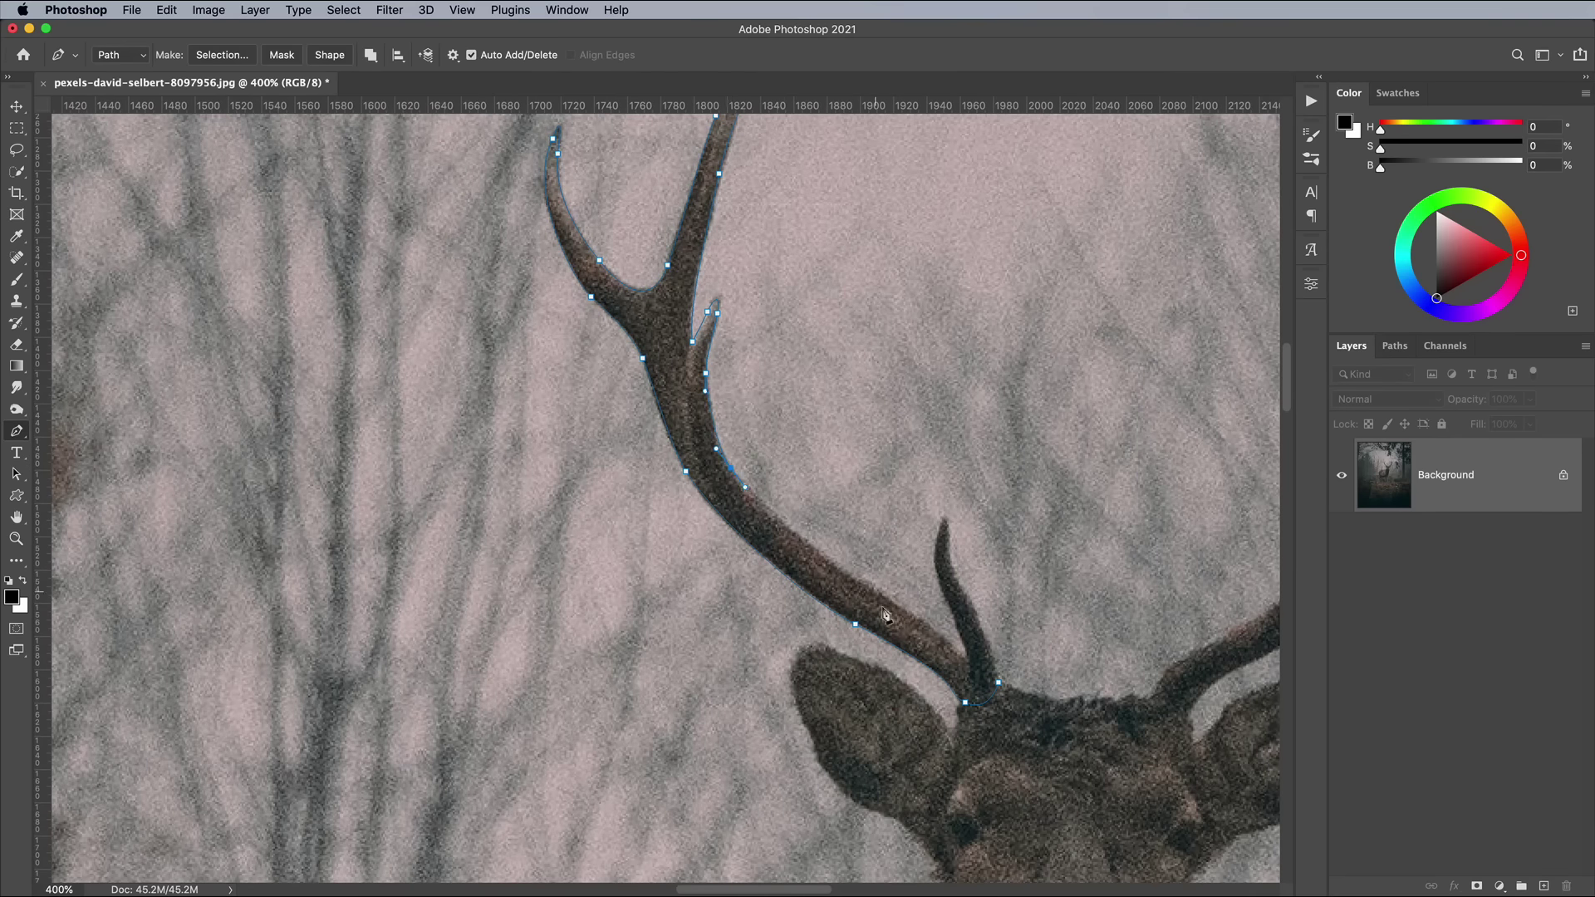
drag(971, 663, 979, 621)
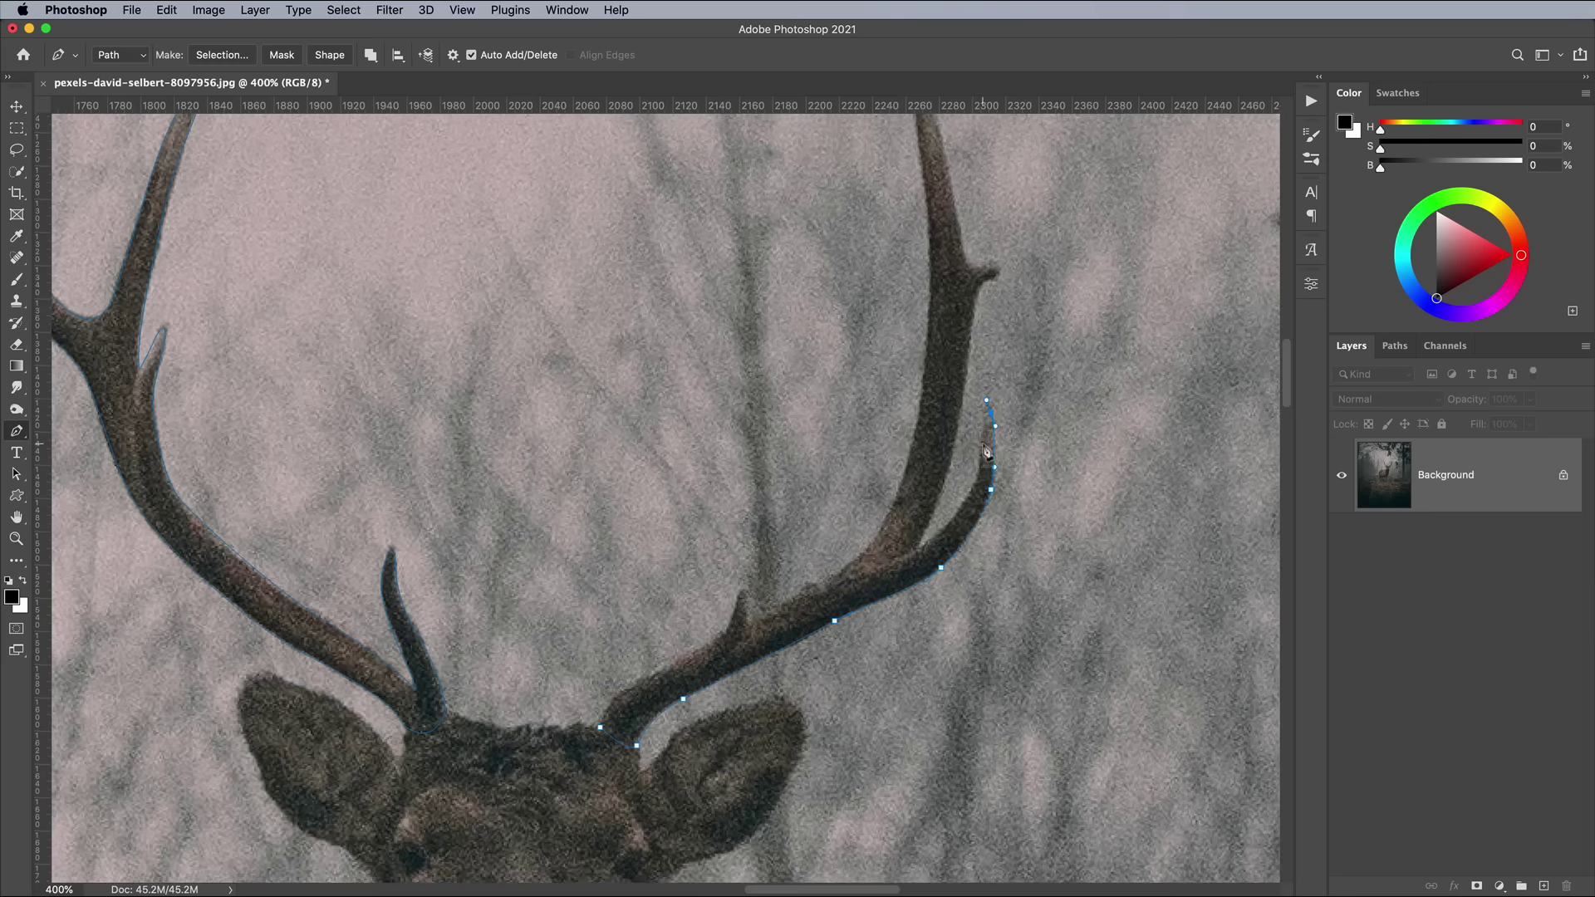
drag(976, 270, 1006, 266)
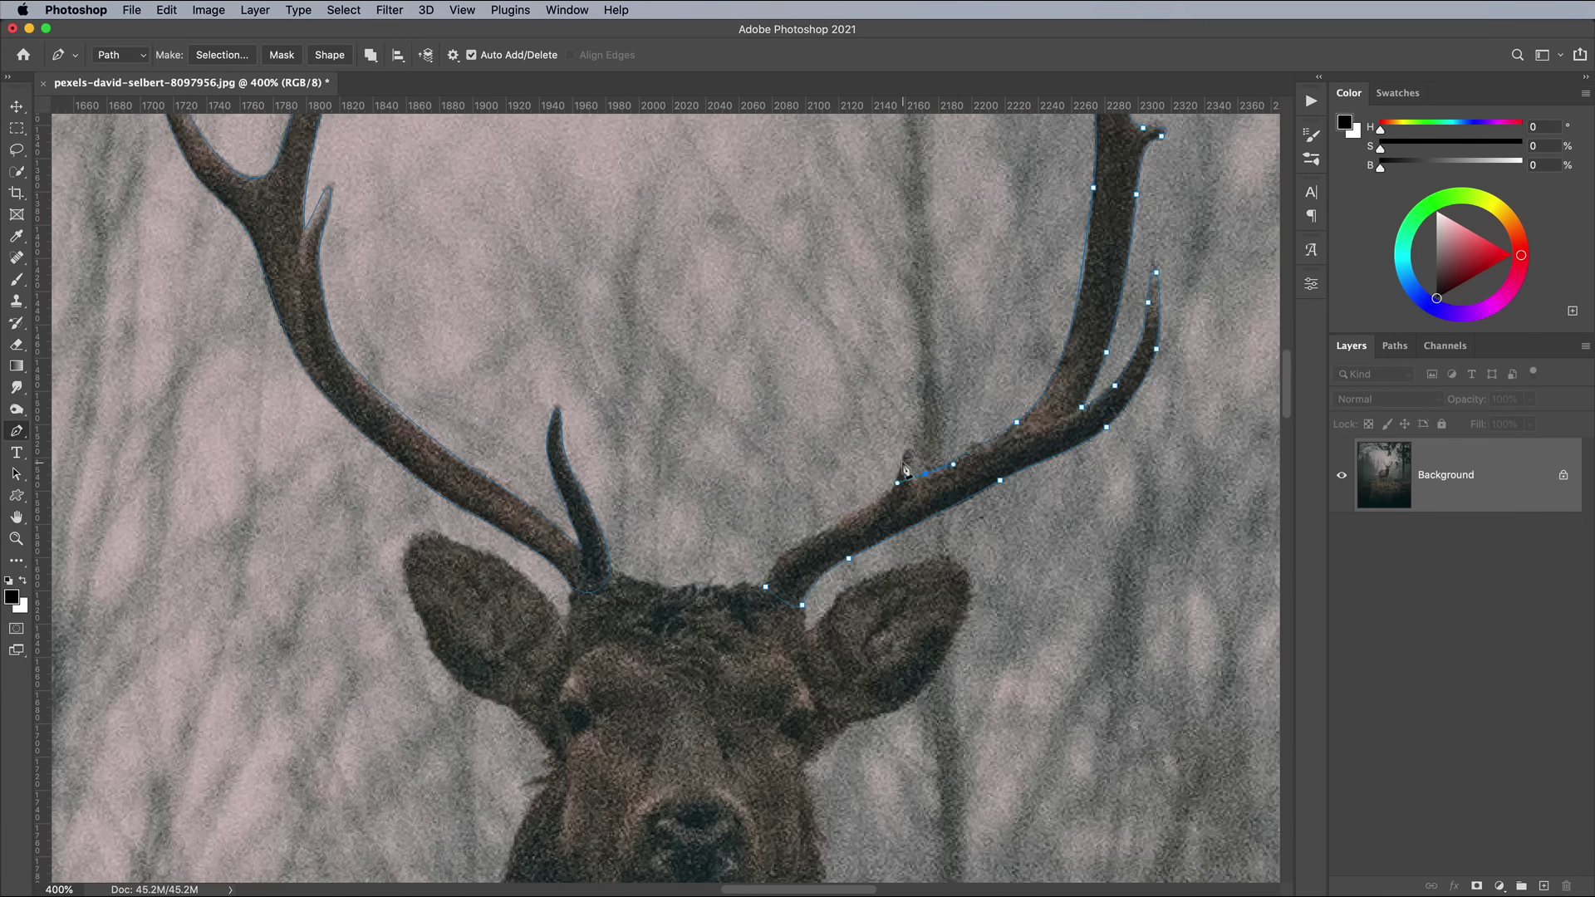
click(871, 504)
key(super+minus)
scroll(839, 603, up, 3)
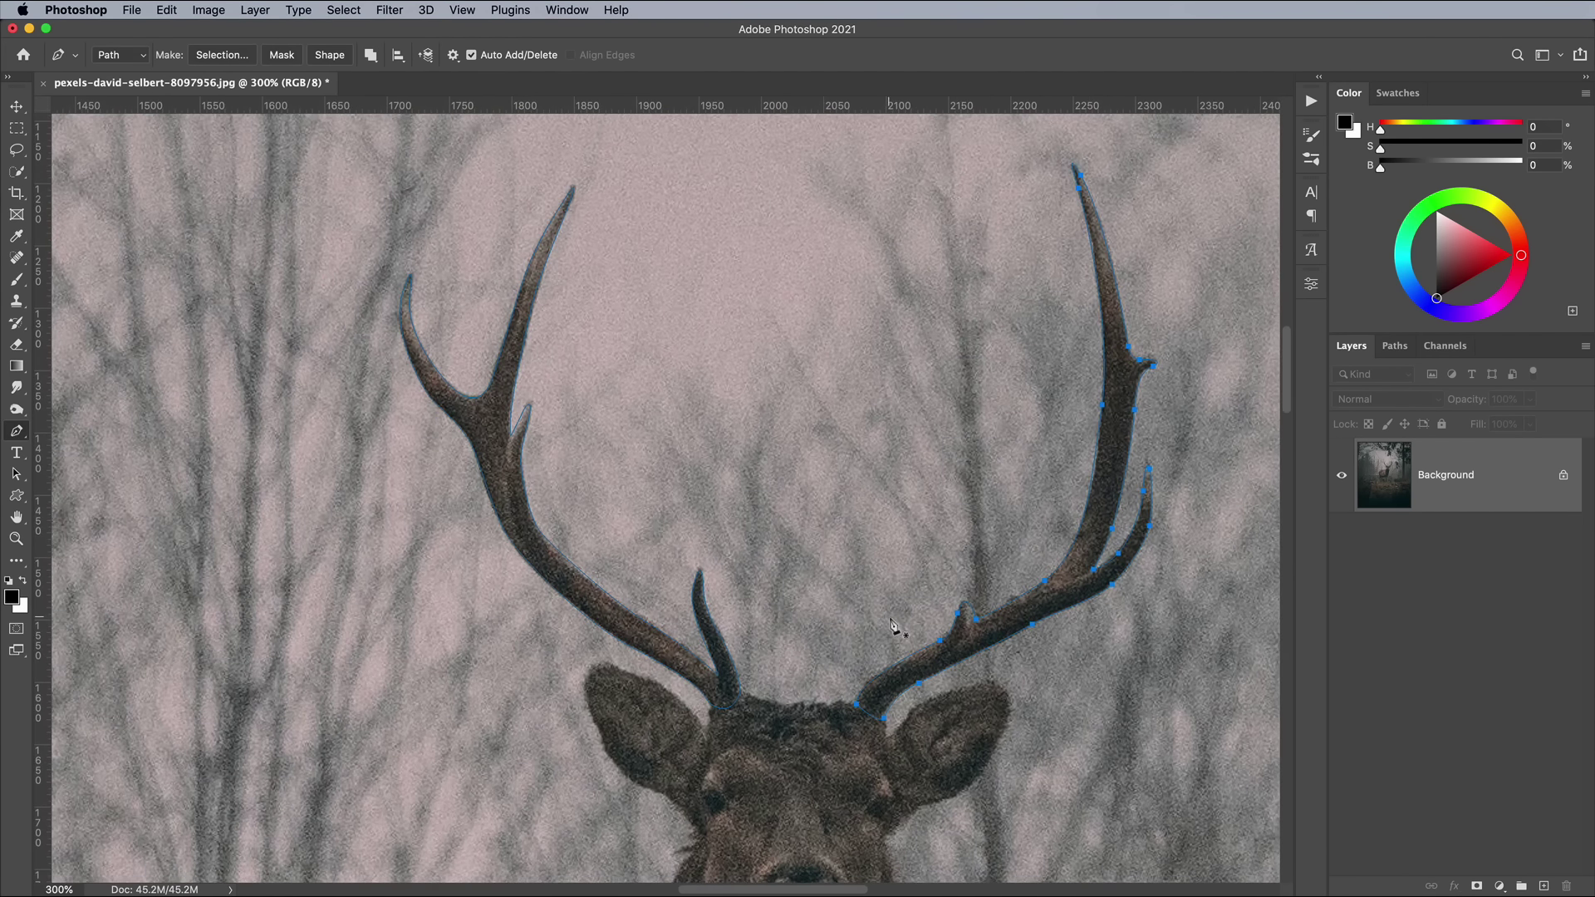
key(super+minus)
Turn the antler path into a selection and copy-paste the antlers onto a new layer.
right_click(633, 366)
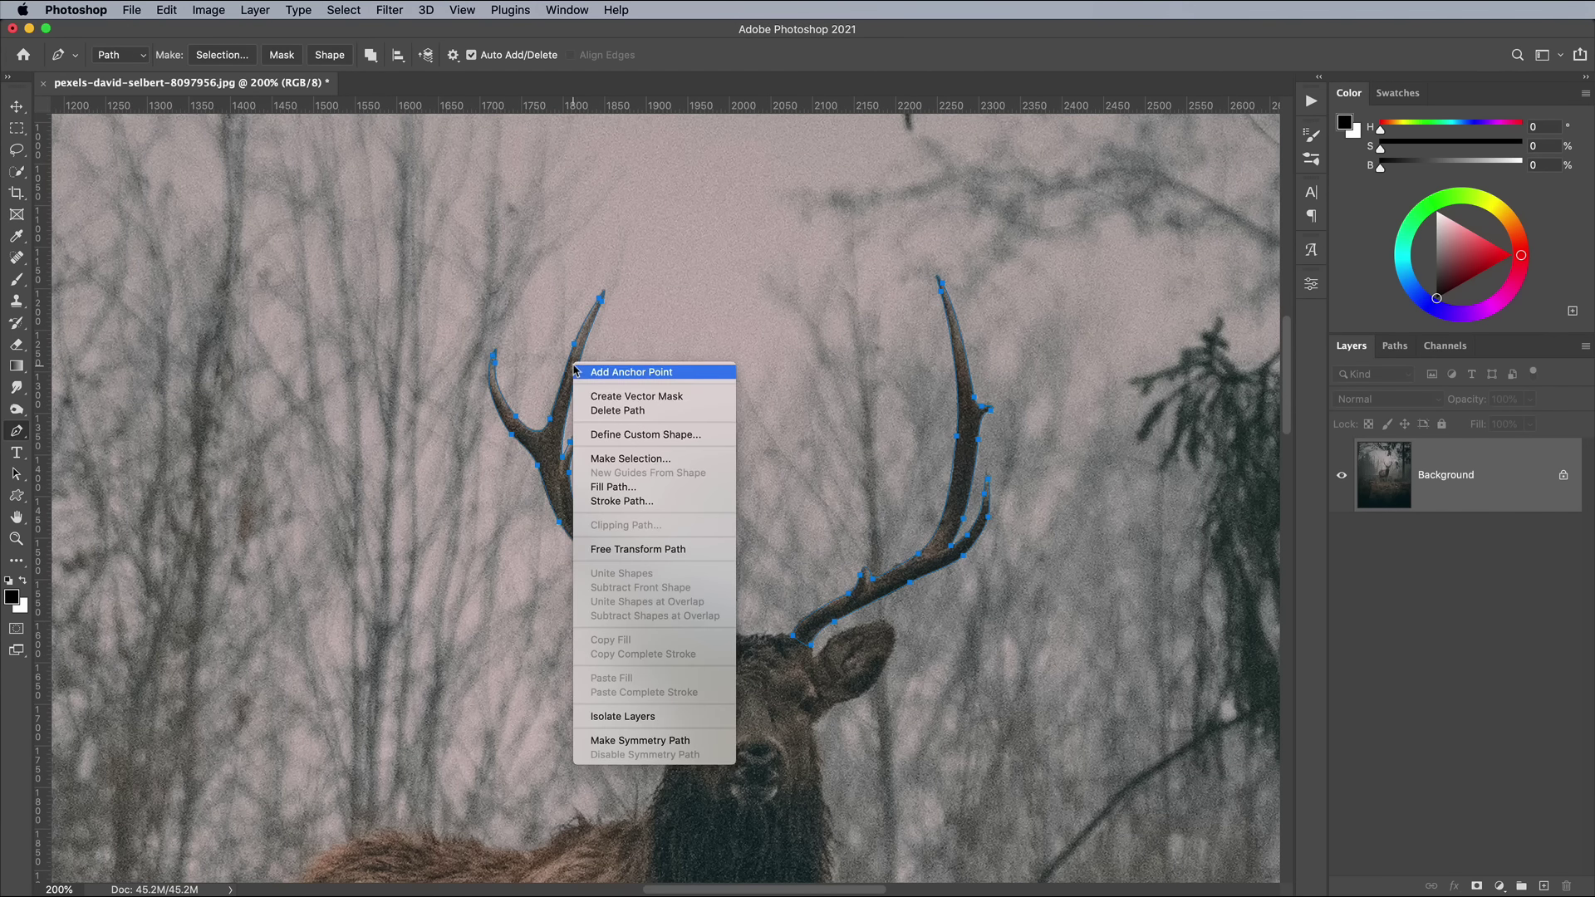
click(628, 453)
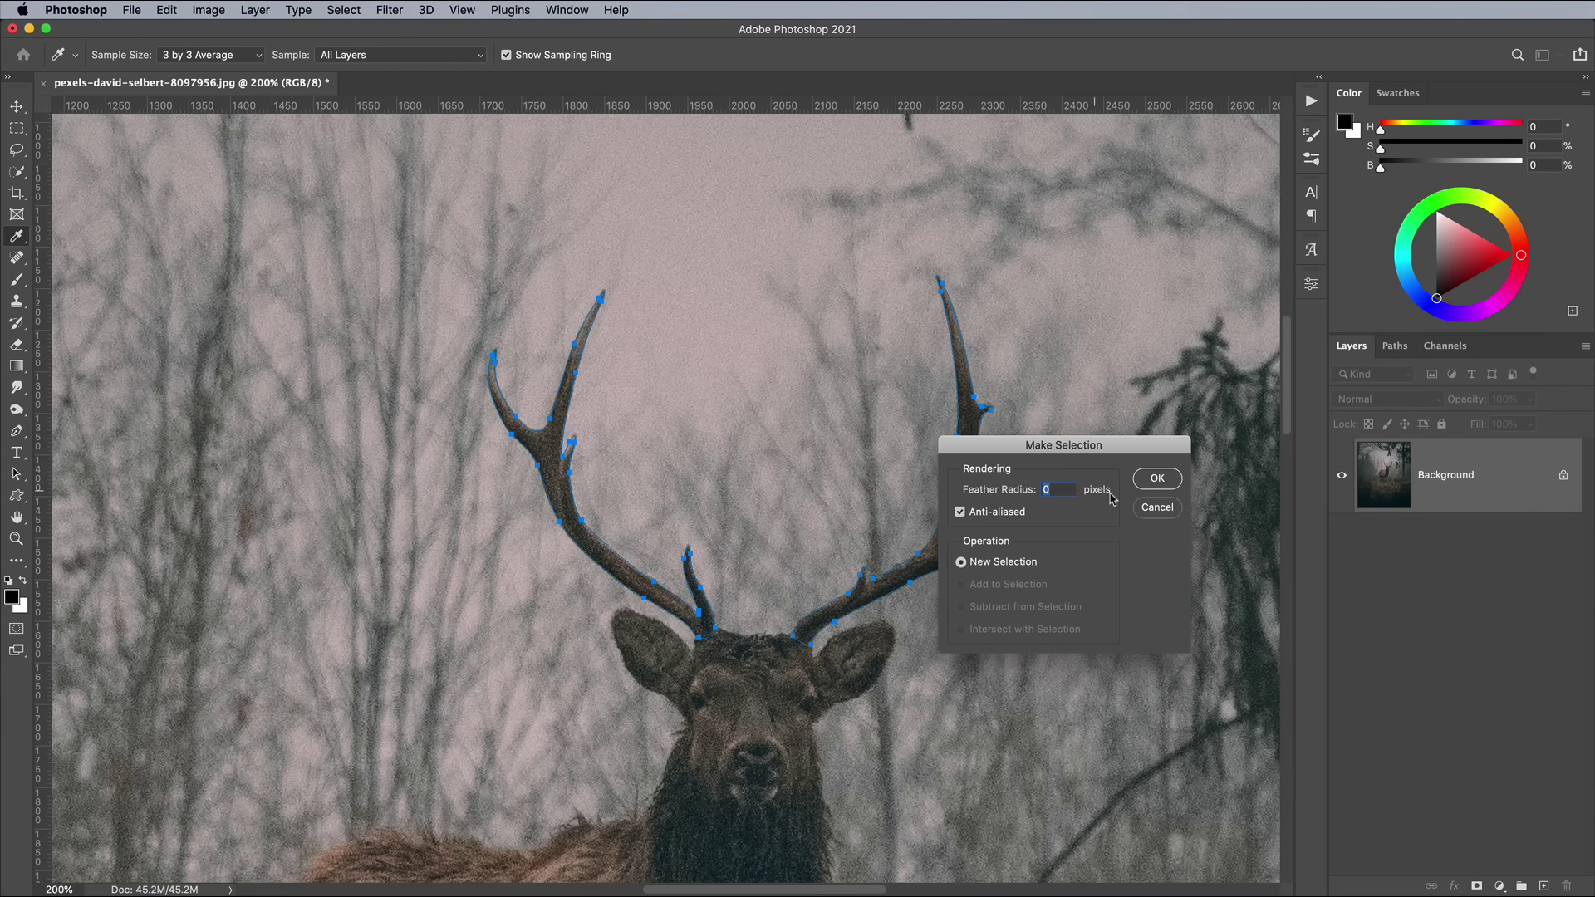
click(1156, 478)
click(166, 10)
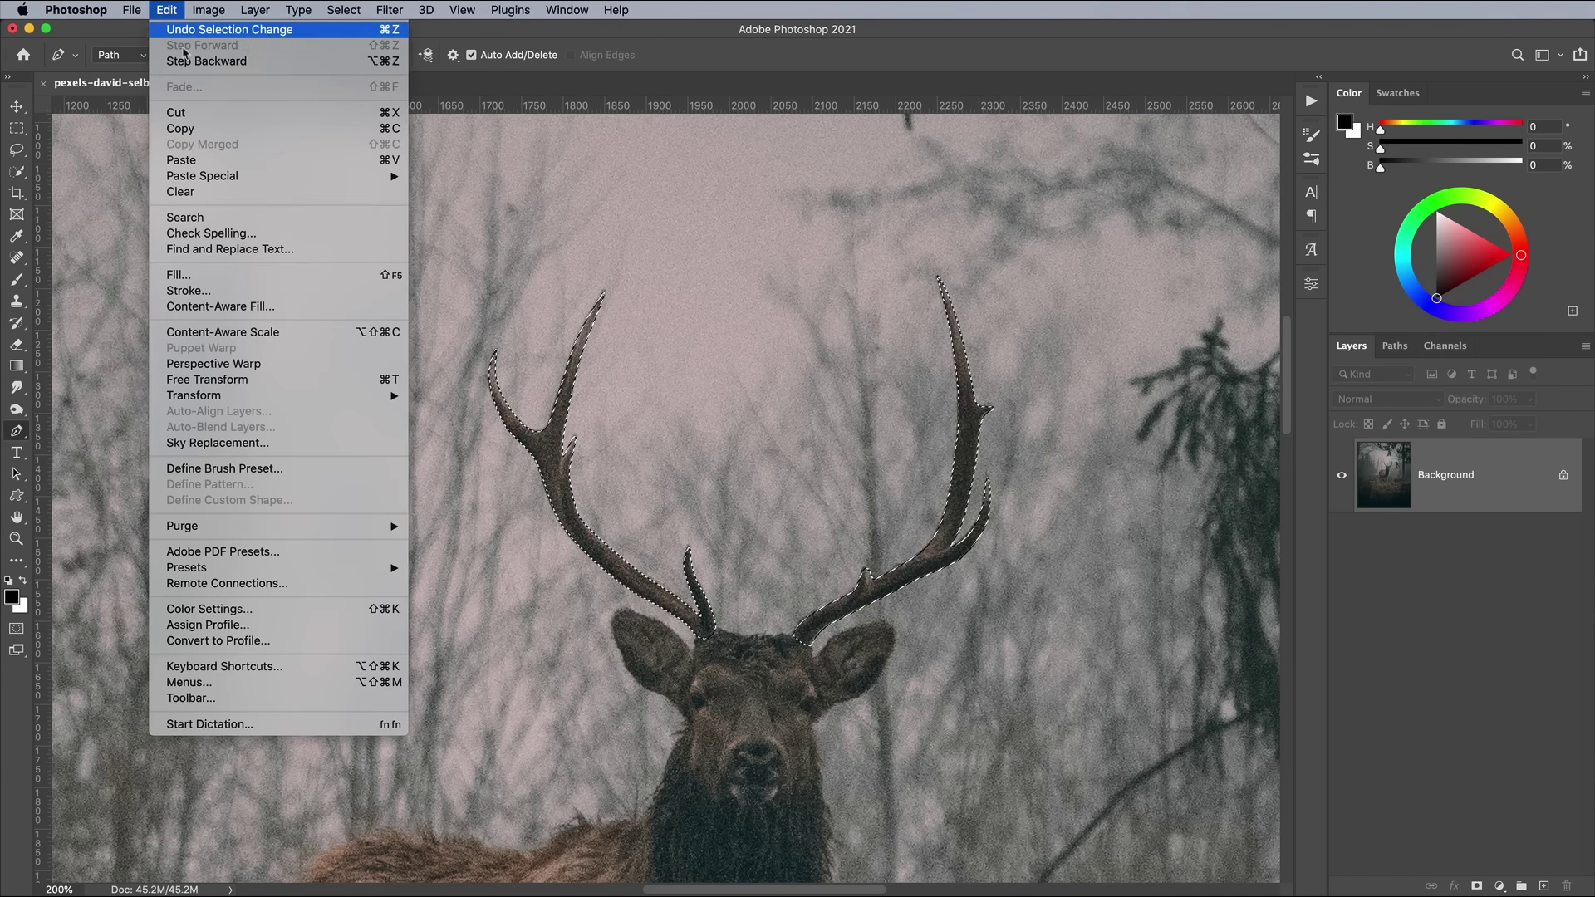
click(166, 10)
click(166, 10)
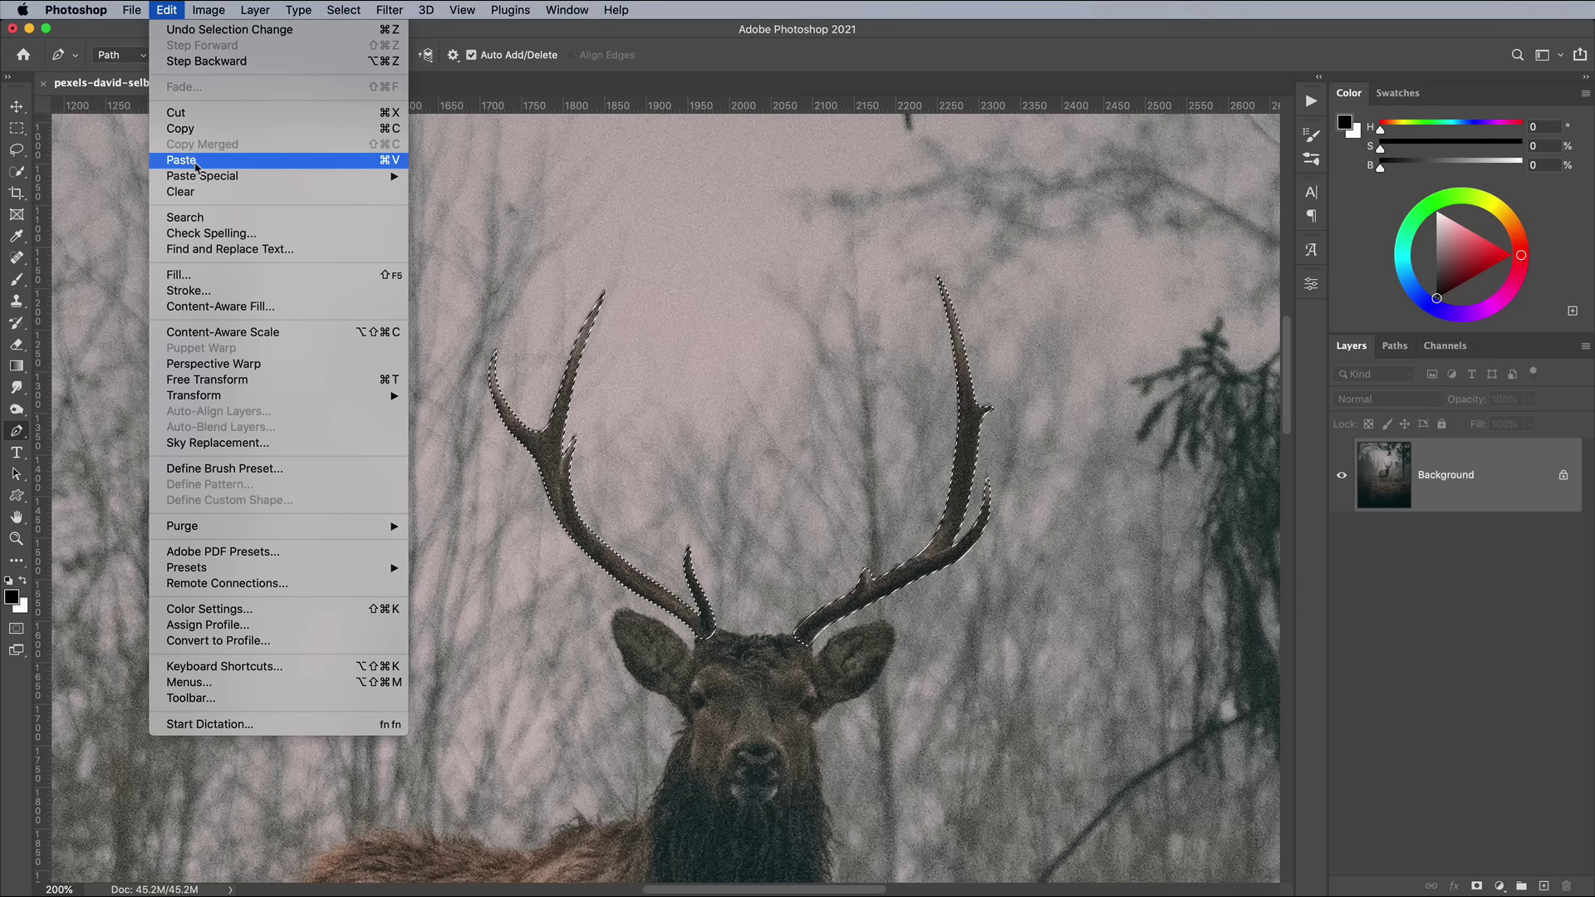
click(196, 160)
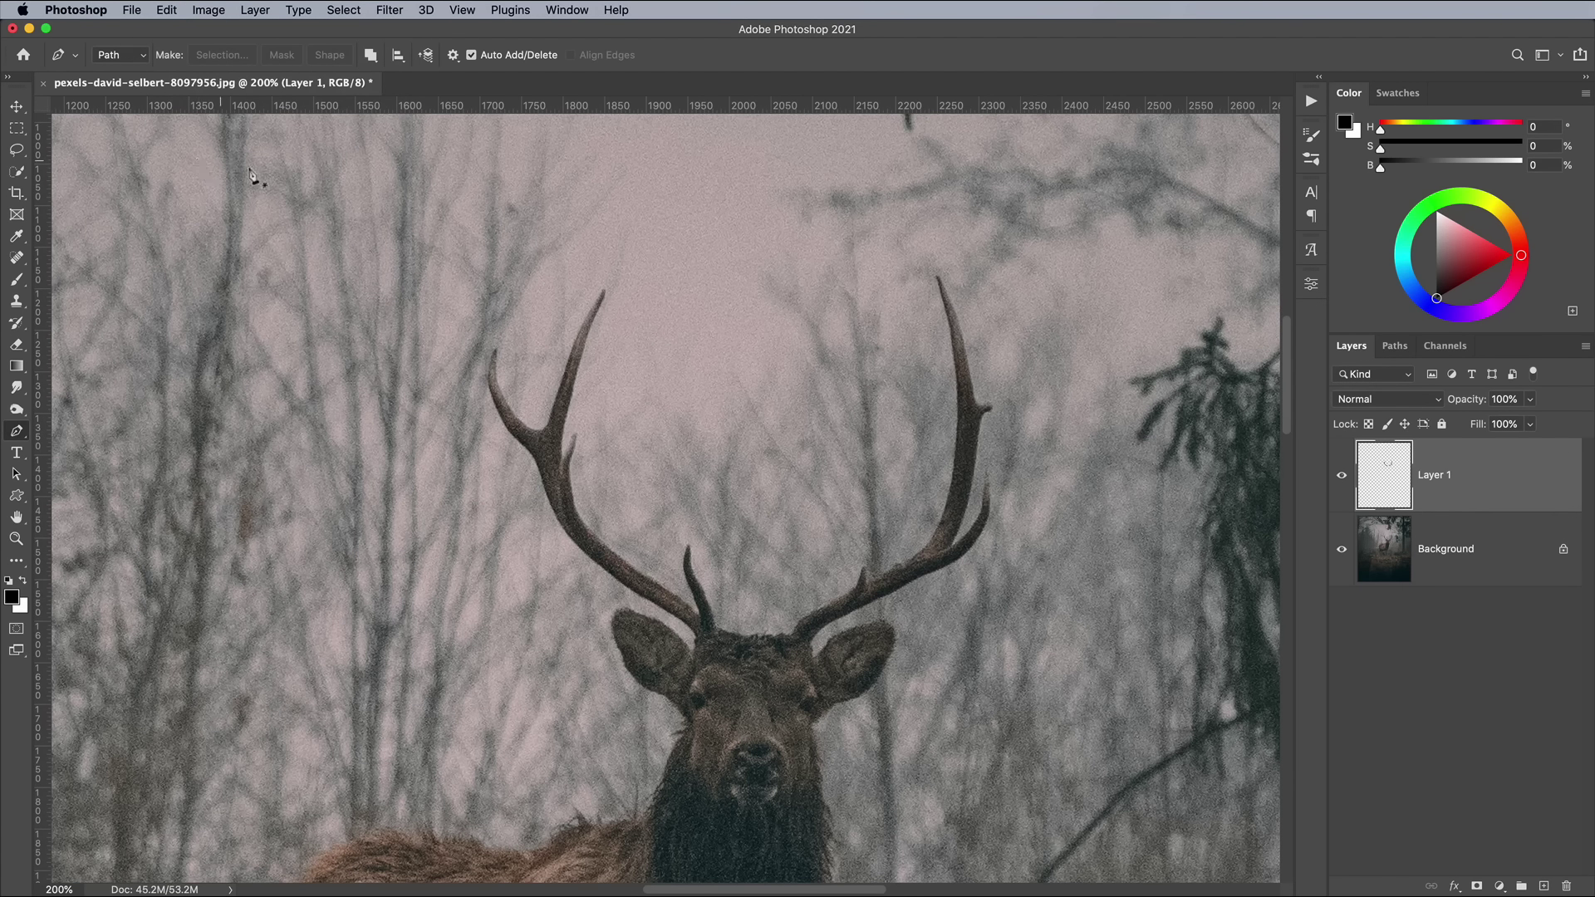
Add a Color Lookup on the Background using Moonlight.3DL for a night-blue look.
click(1460, 545)
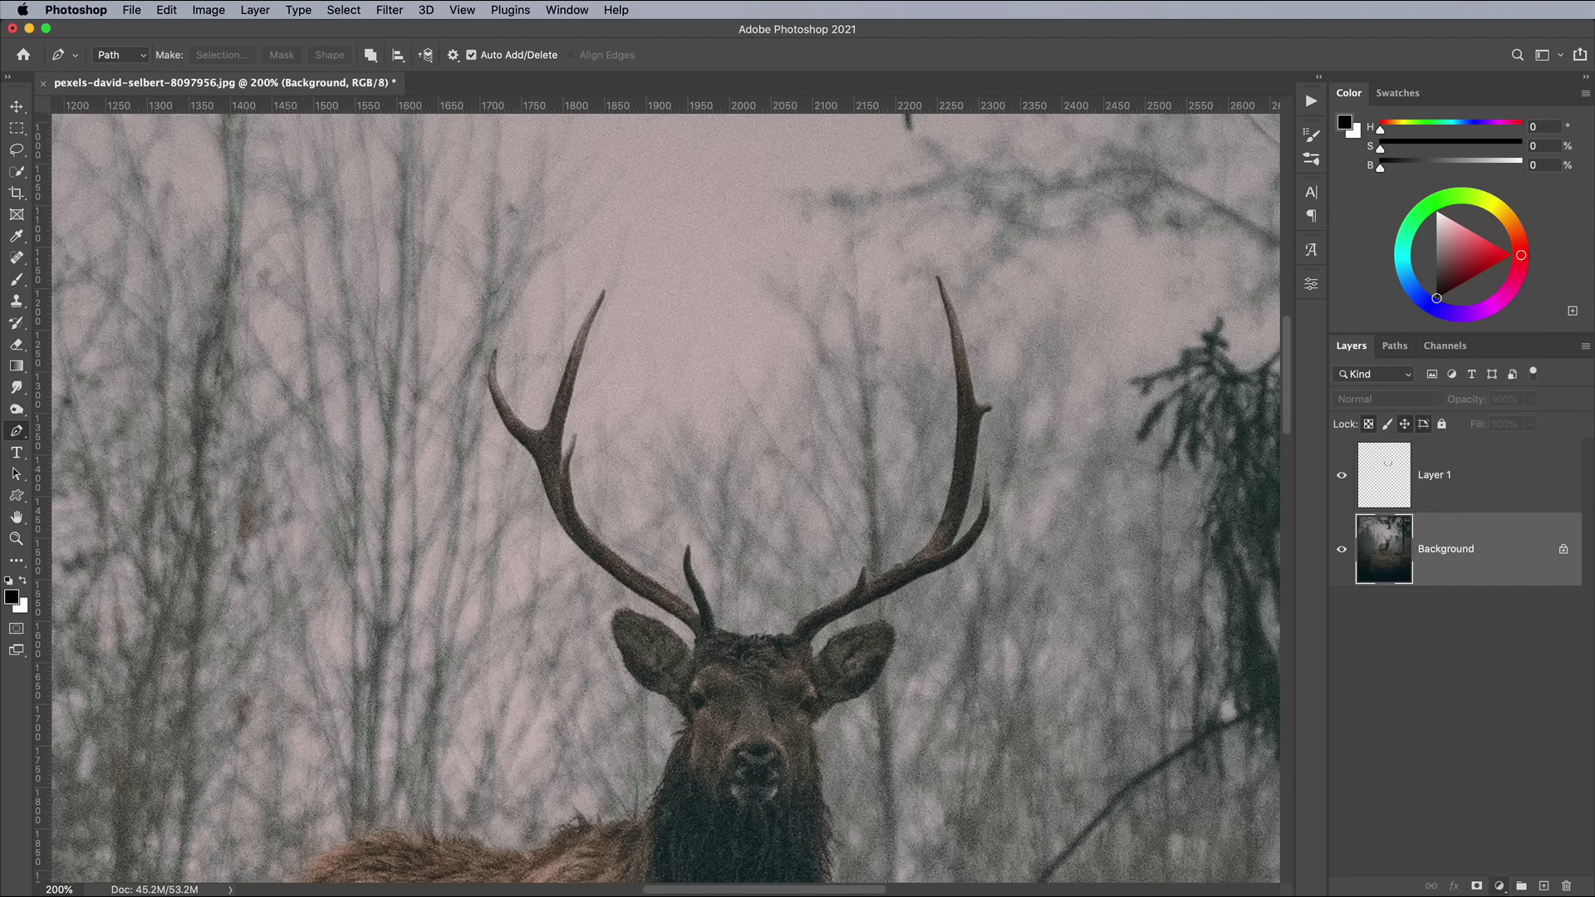
click(1189, 334)
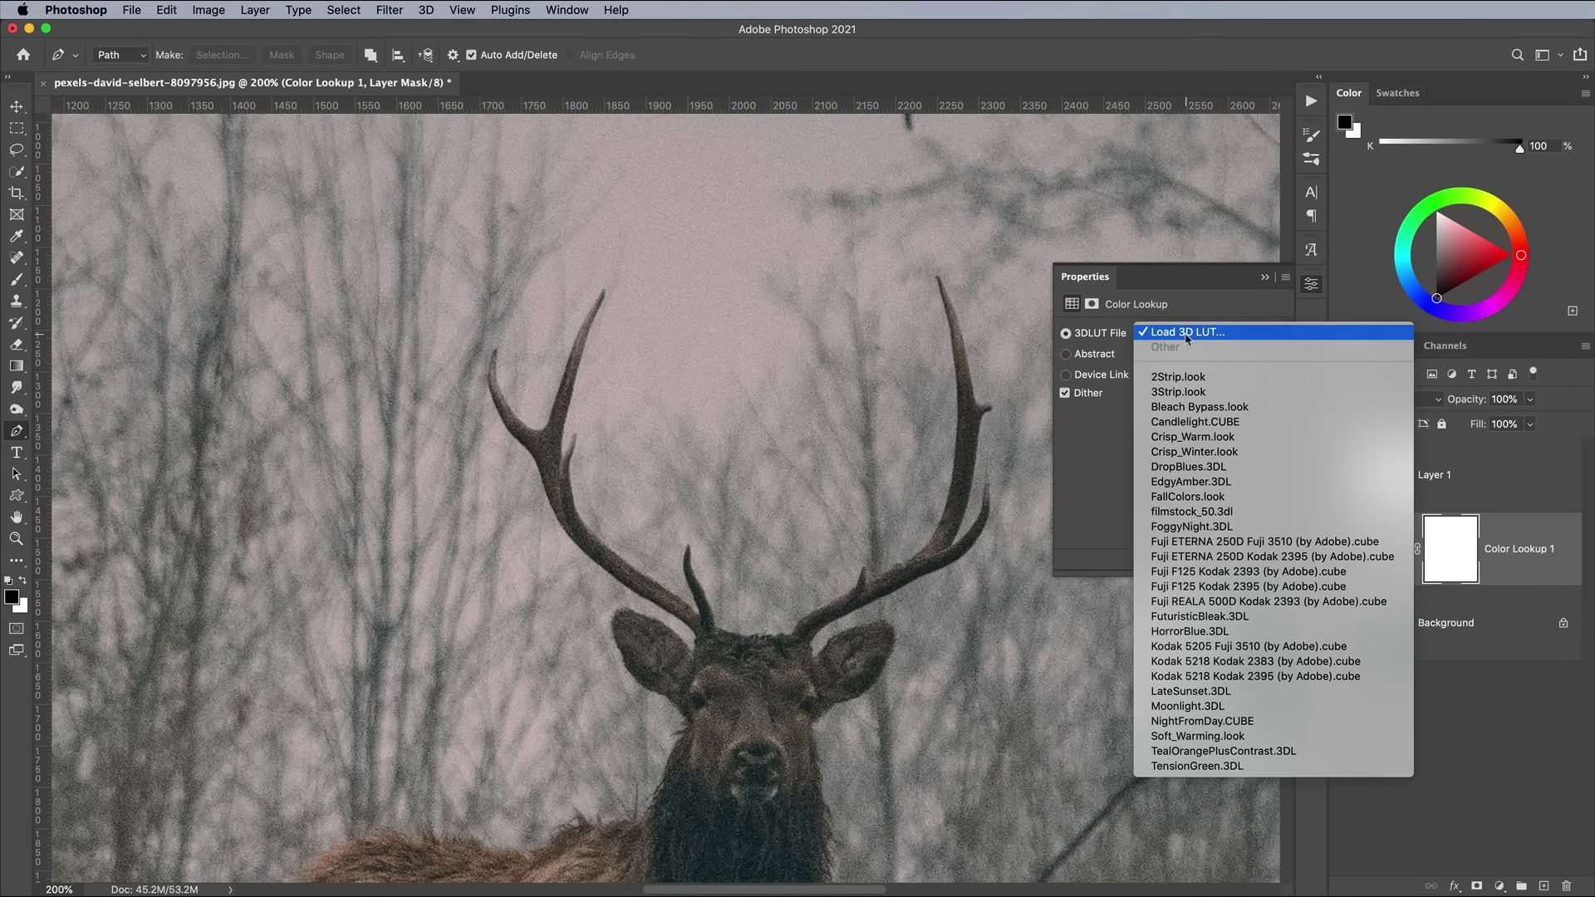
click(1218, 708)
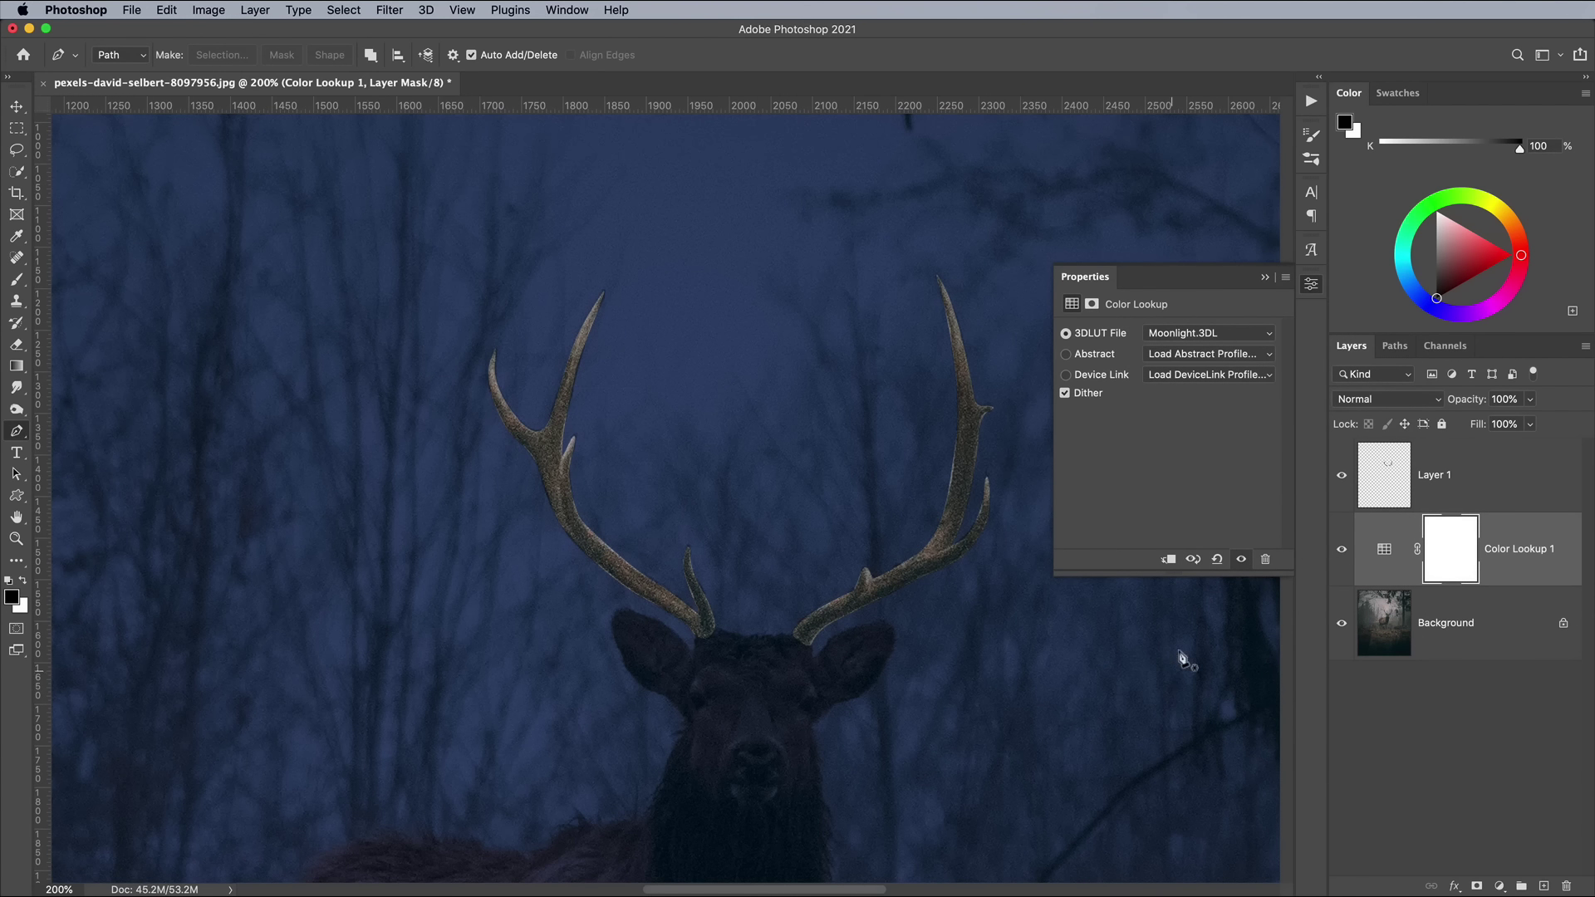
click(1309, 290)
key(super+minus)
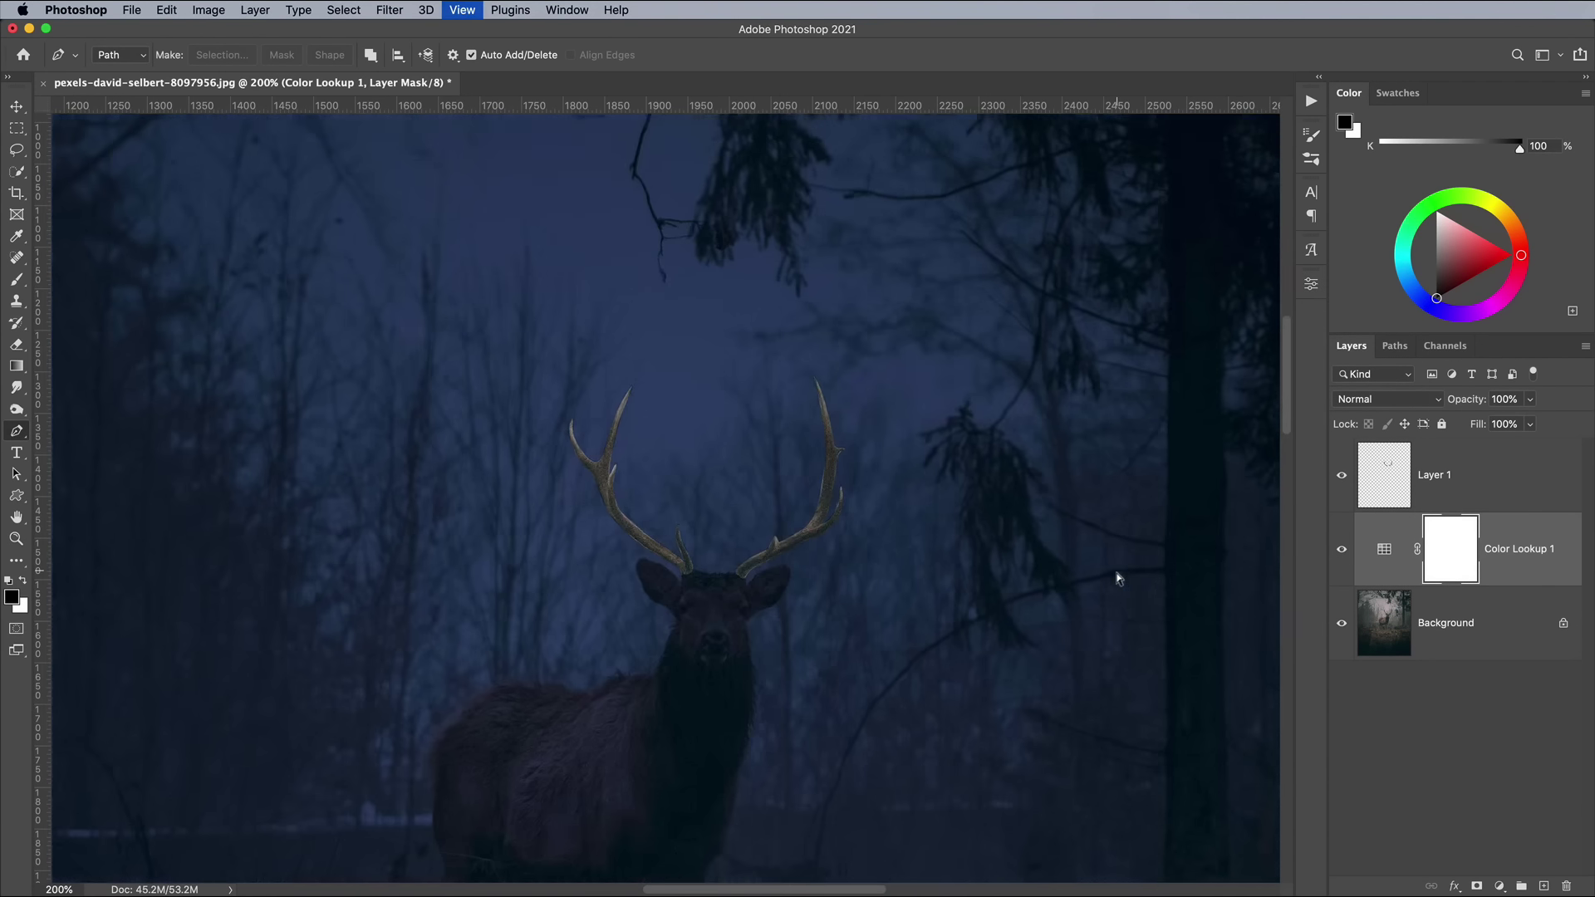
key(super+0)
Rename Layer 1 to Antlers, duplicate it, and set the copy to Linear Dodge (Add).
double_click(1433, 474)
text(Antlers)
key(Return)
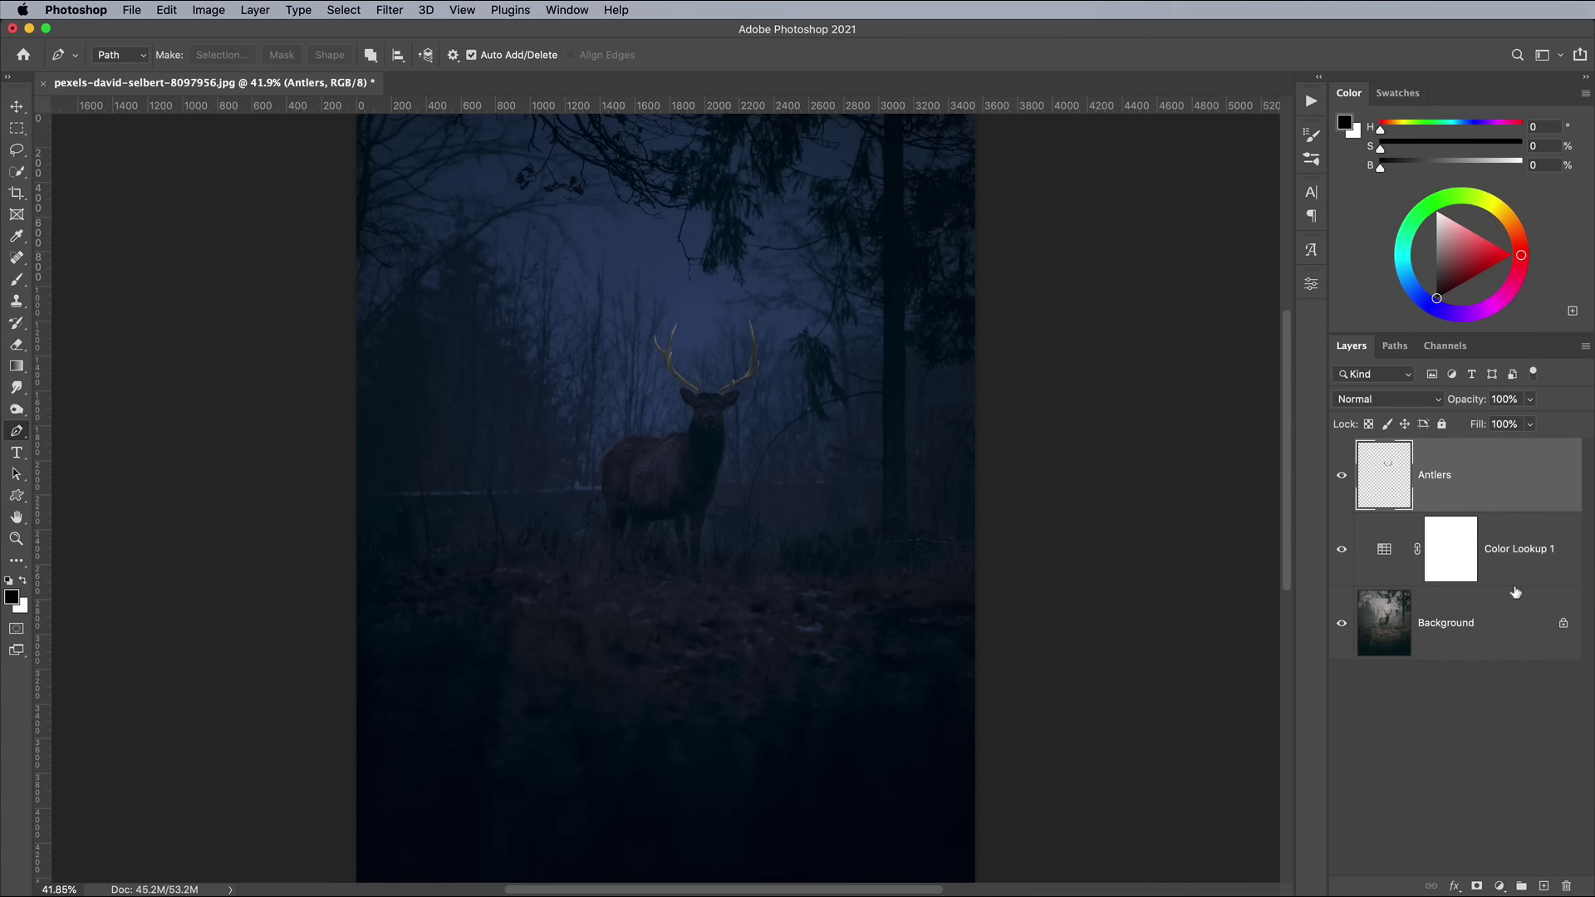
drag(1505, 475, 1546, 885)
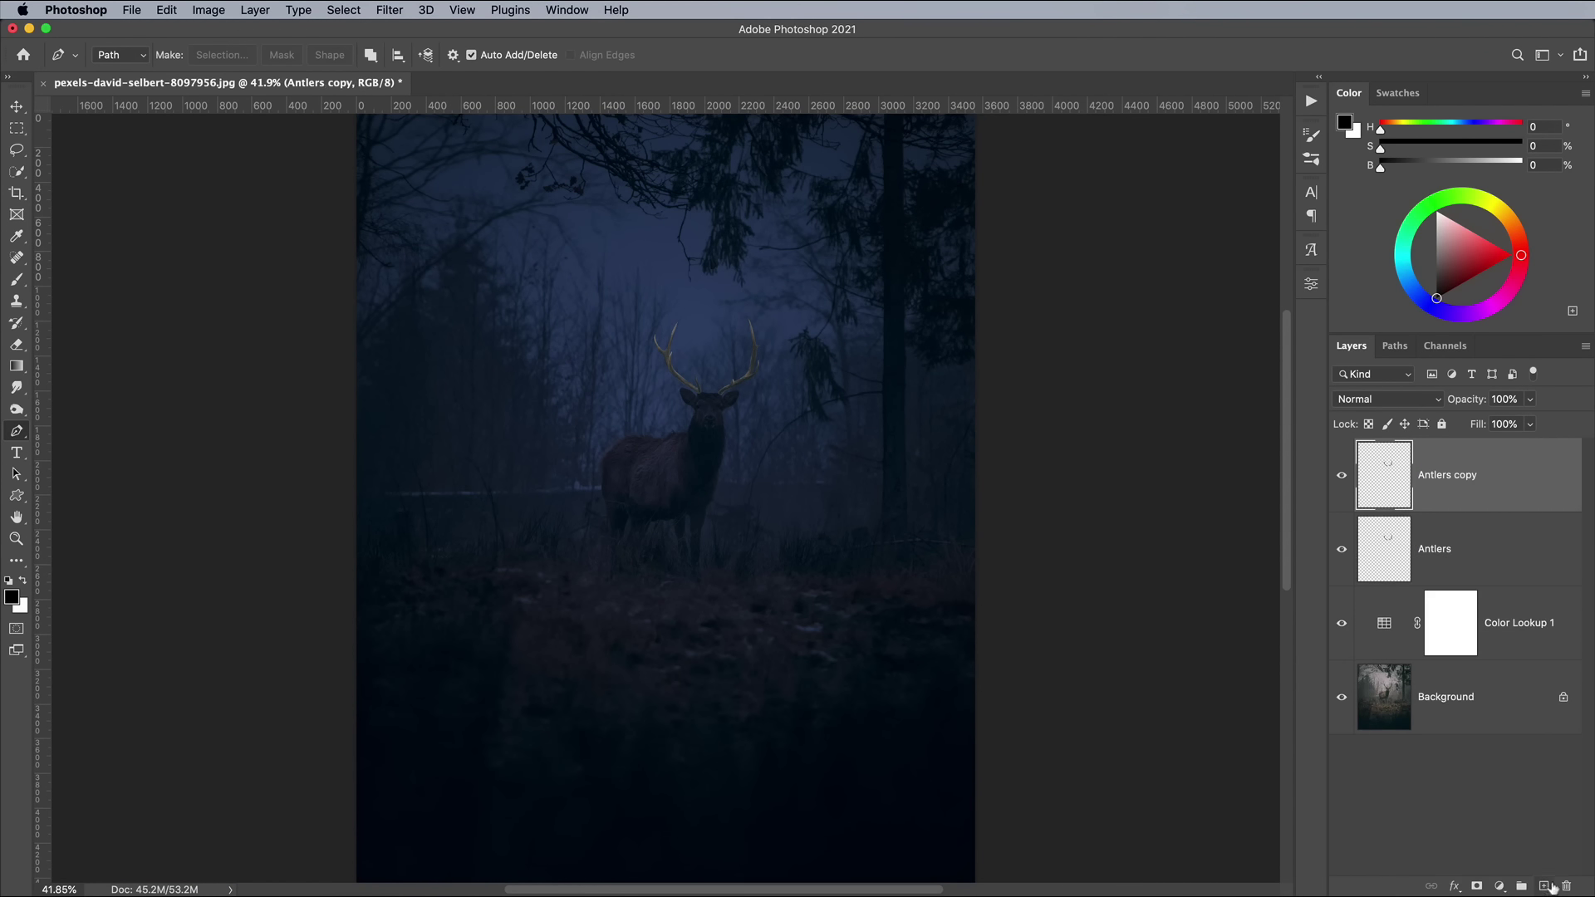
click(1410, 402)
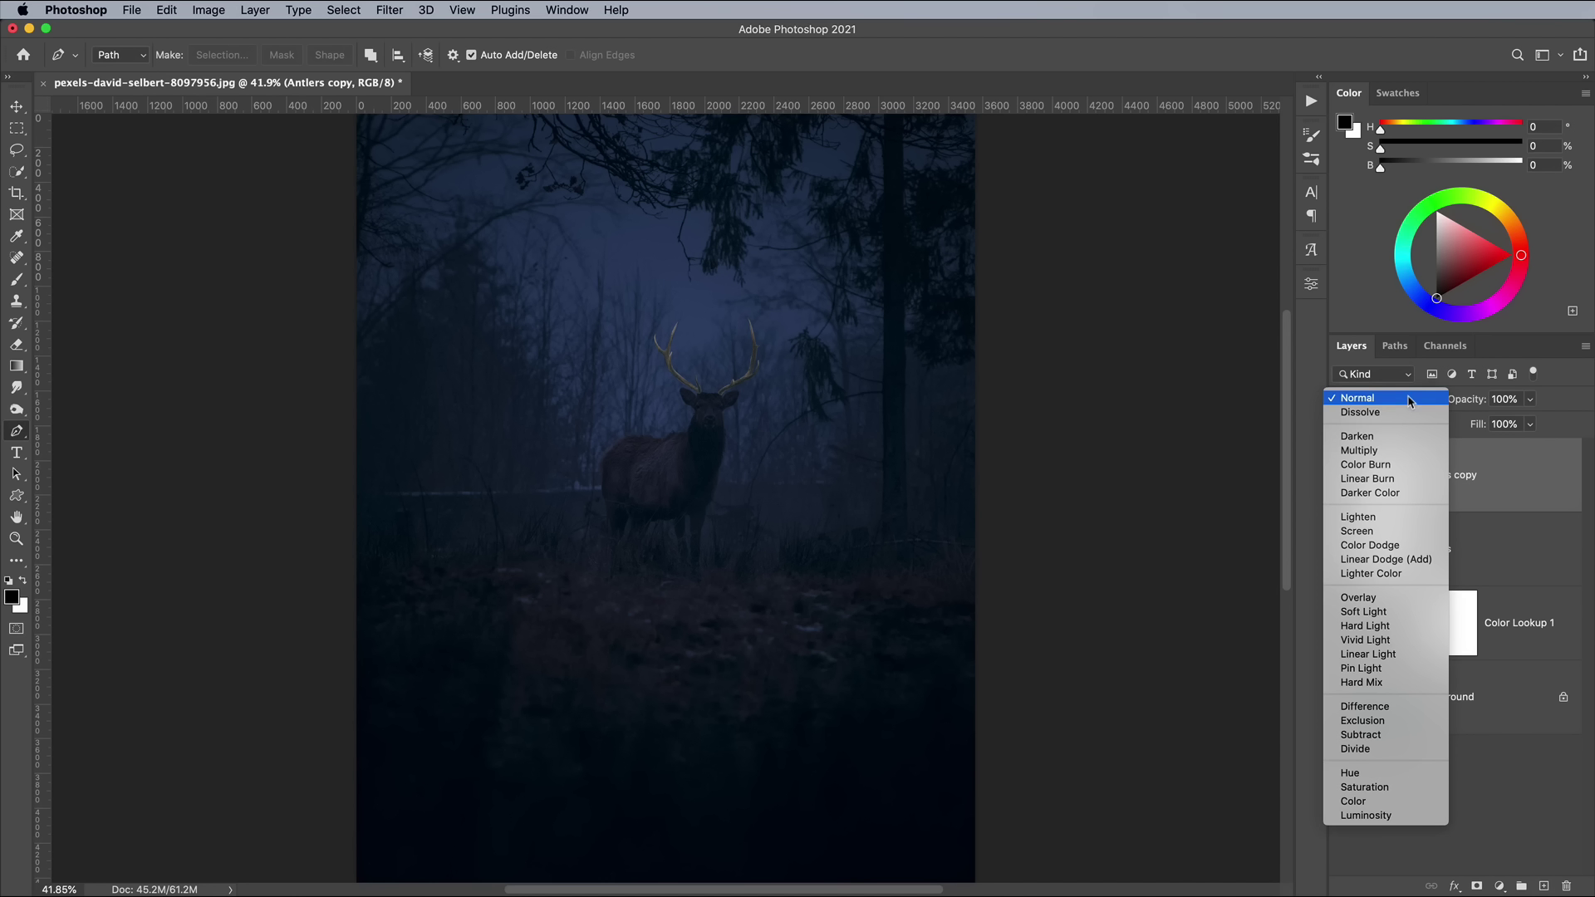
click(1396, 558)
Zoom to 100% on the stag and convert the Antlers copy into a Smart Object.
key(super+equal)
key(super+equal)
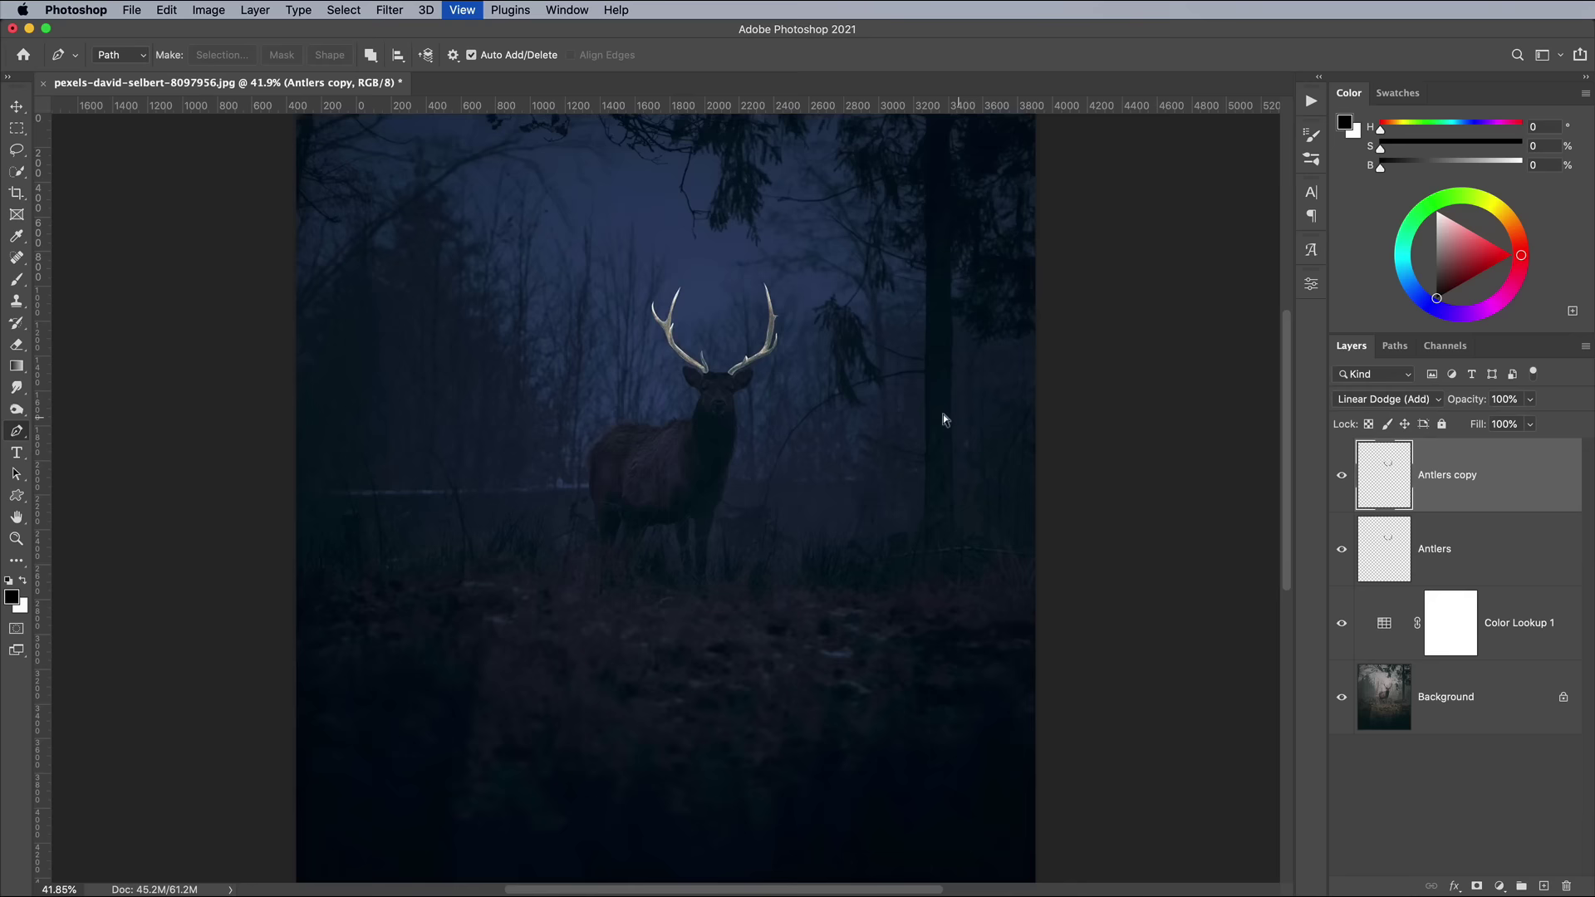
drag(856, 351, 858, 520)
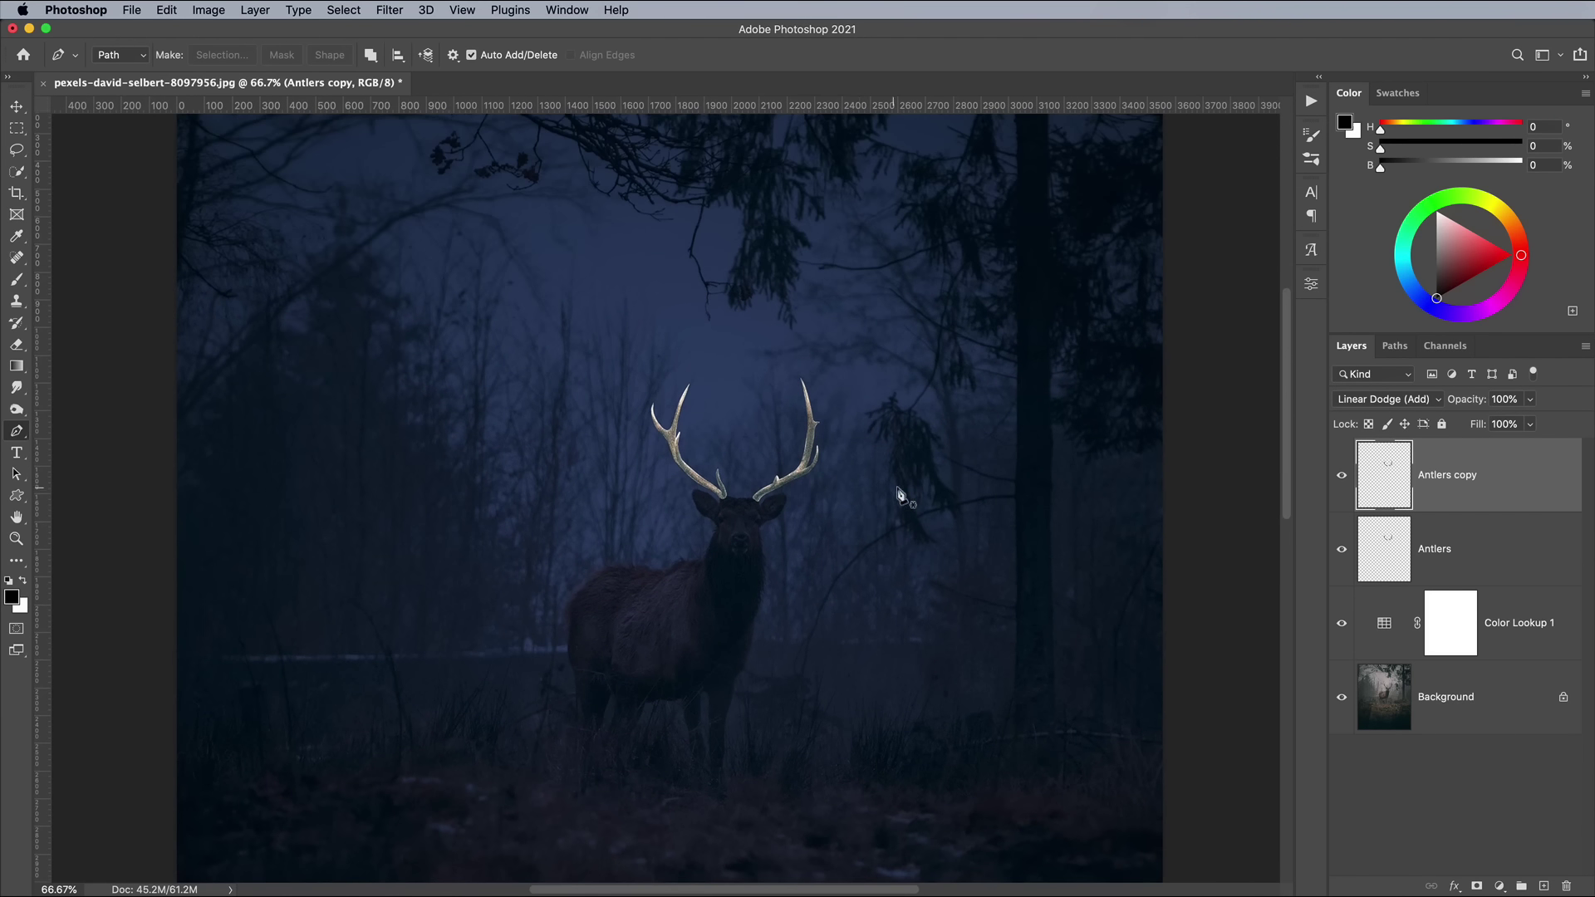
key(super+equal)
right_click(1508, 468)
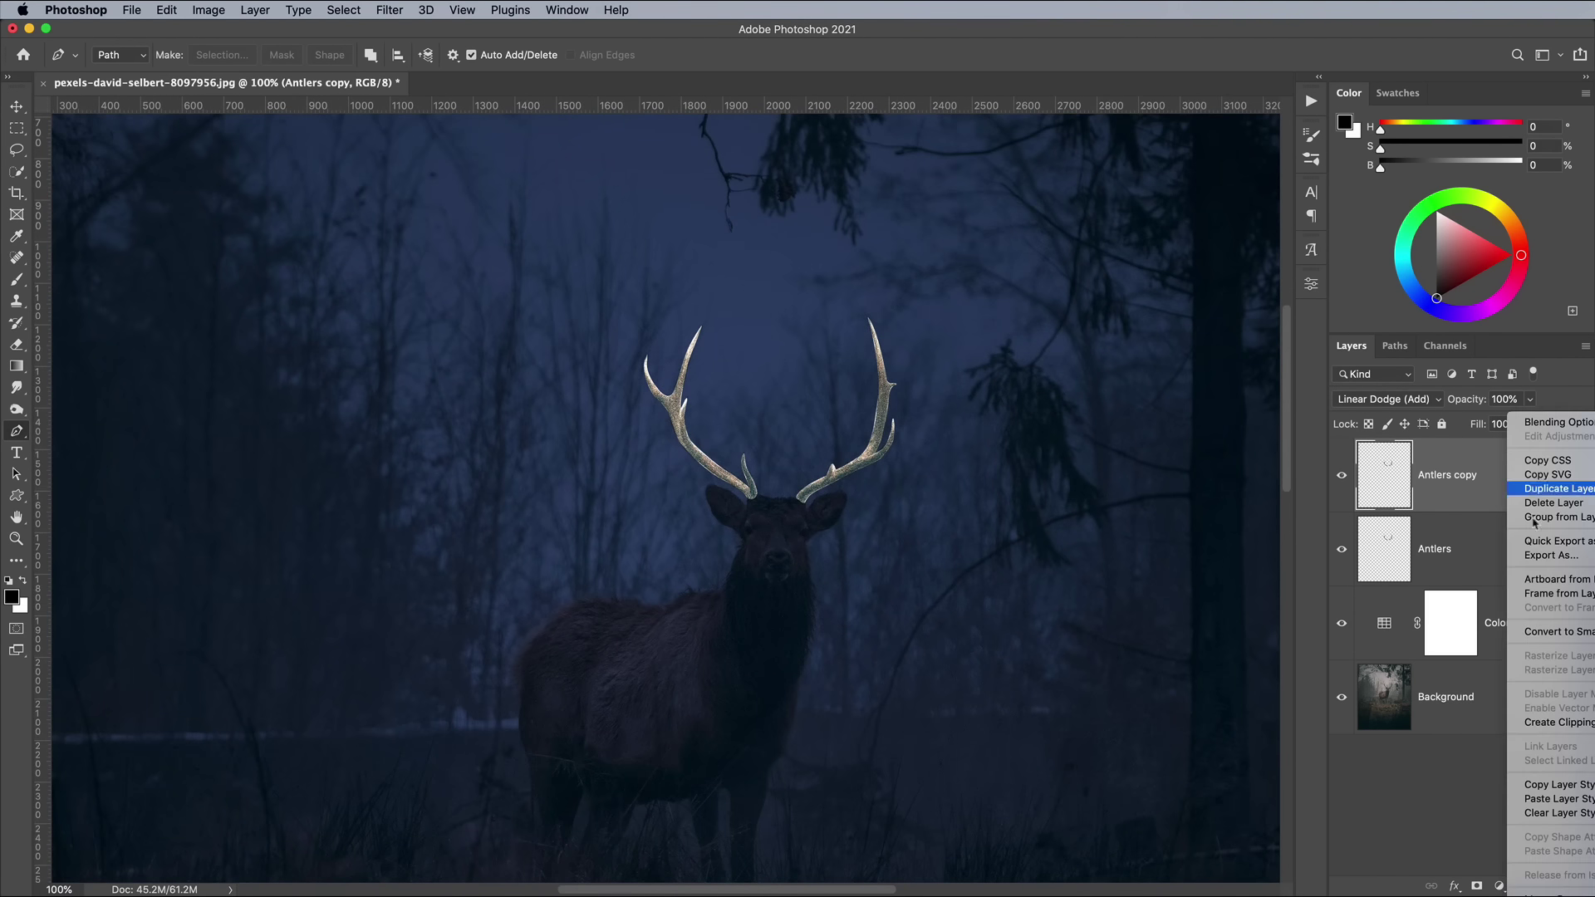
click(1562, 633)
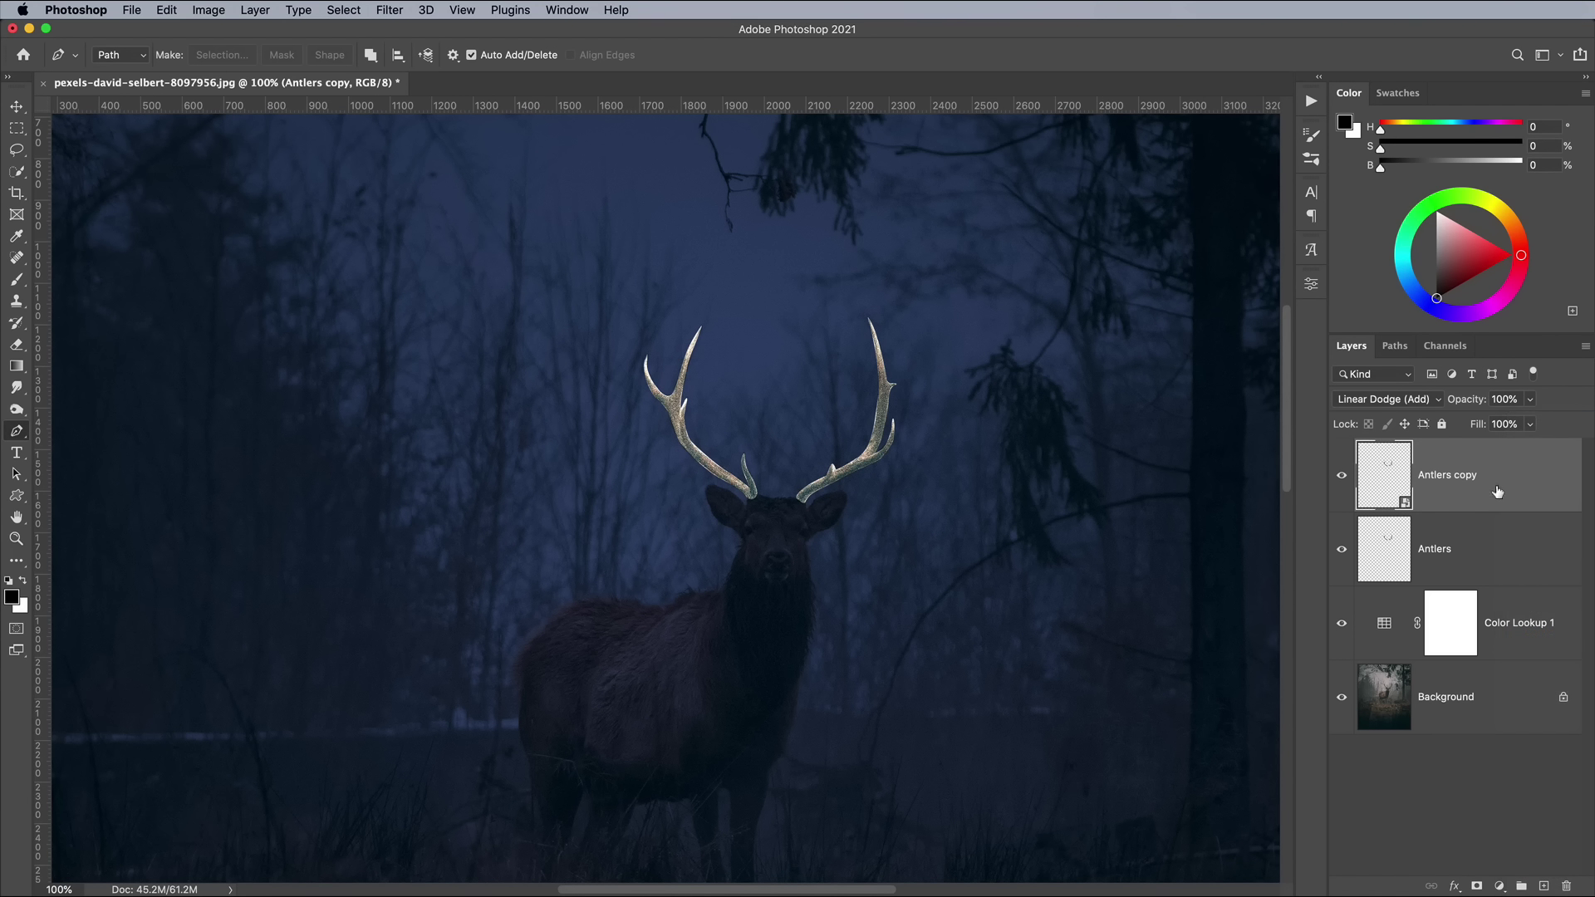
Duplicate the smart antler copy and apply a Gaussian Blur to it.
drag(1497, 491, 1543, 885)
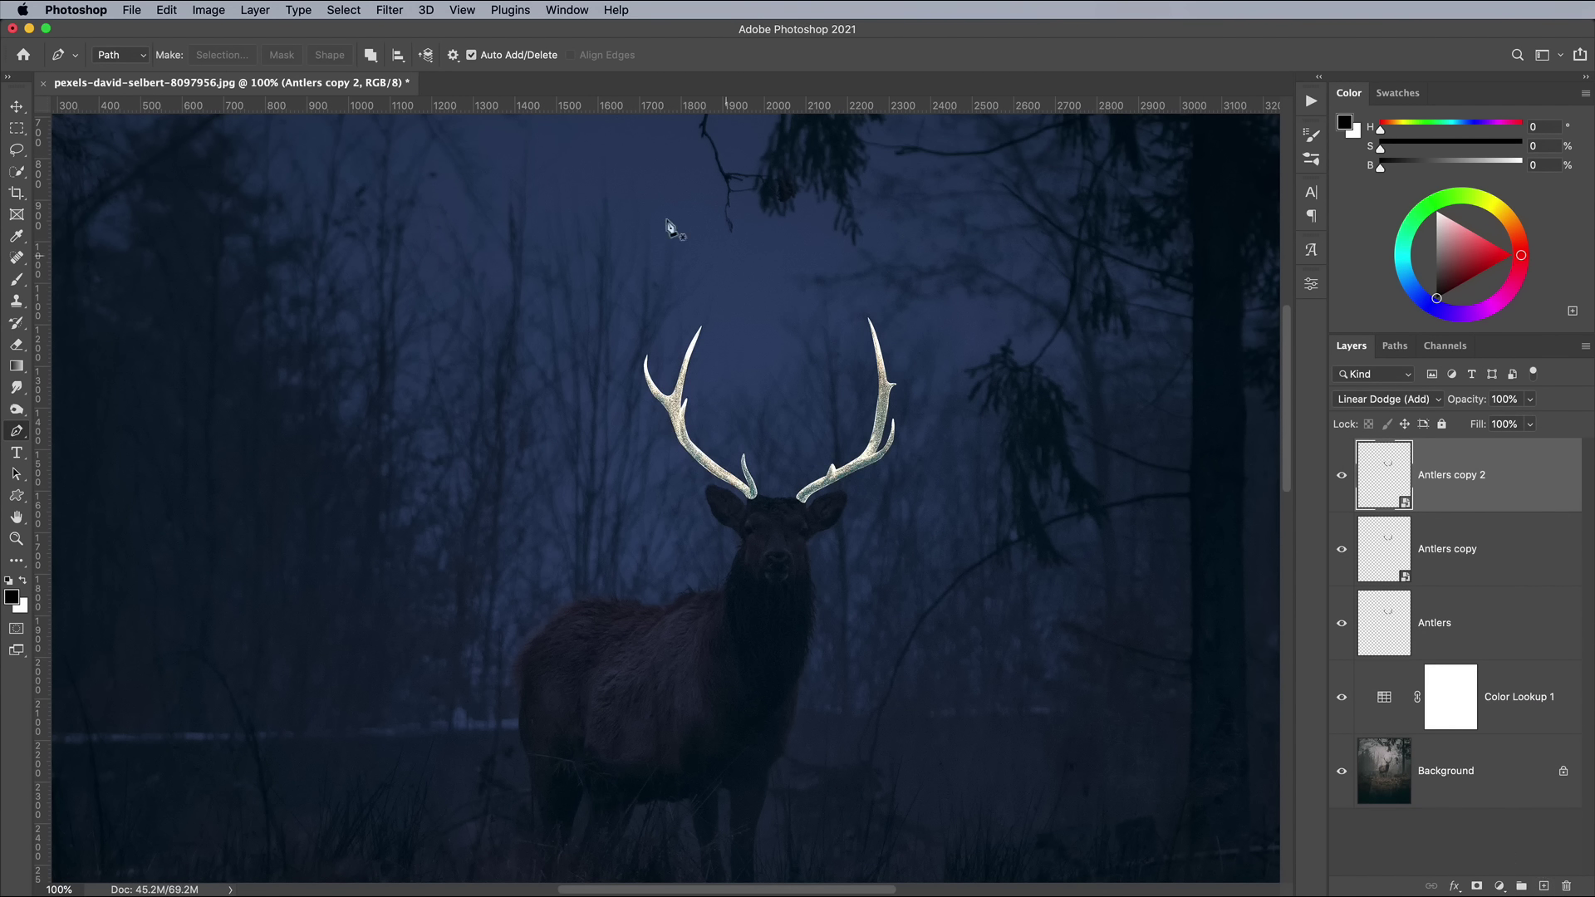
click(389, 10)
mouse_move(398, 236)
click(664, 297)
drag(1433, 365, 1122, 306)
drag(1092, 557, 1050, 561)
click(1209, 333)
Duplicate the blurred layer as Antlers copy 3 and raise its blur radius to 20.4.
key(p)
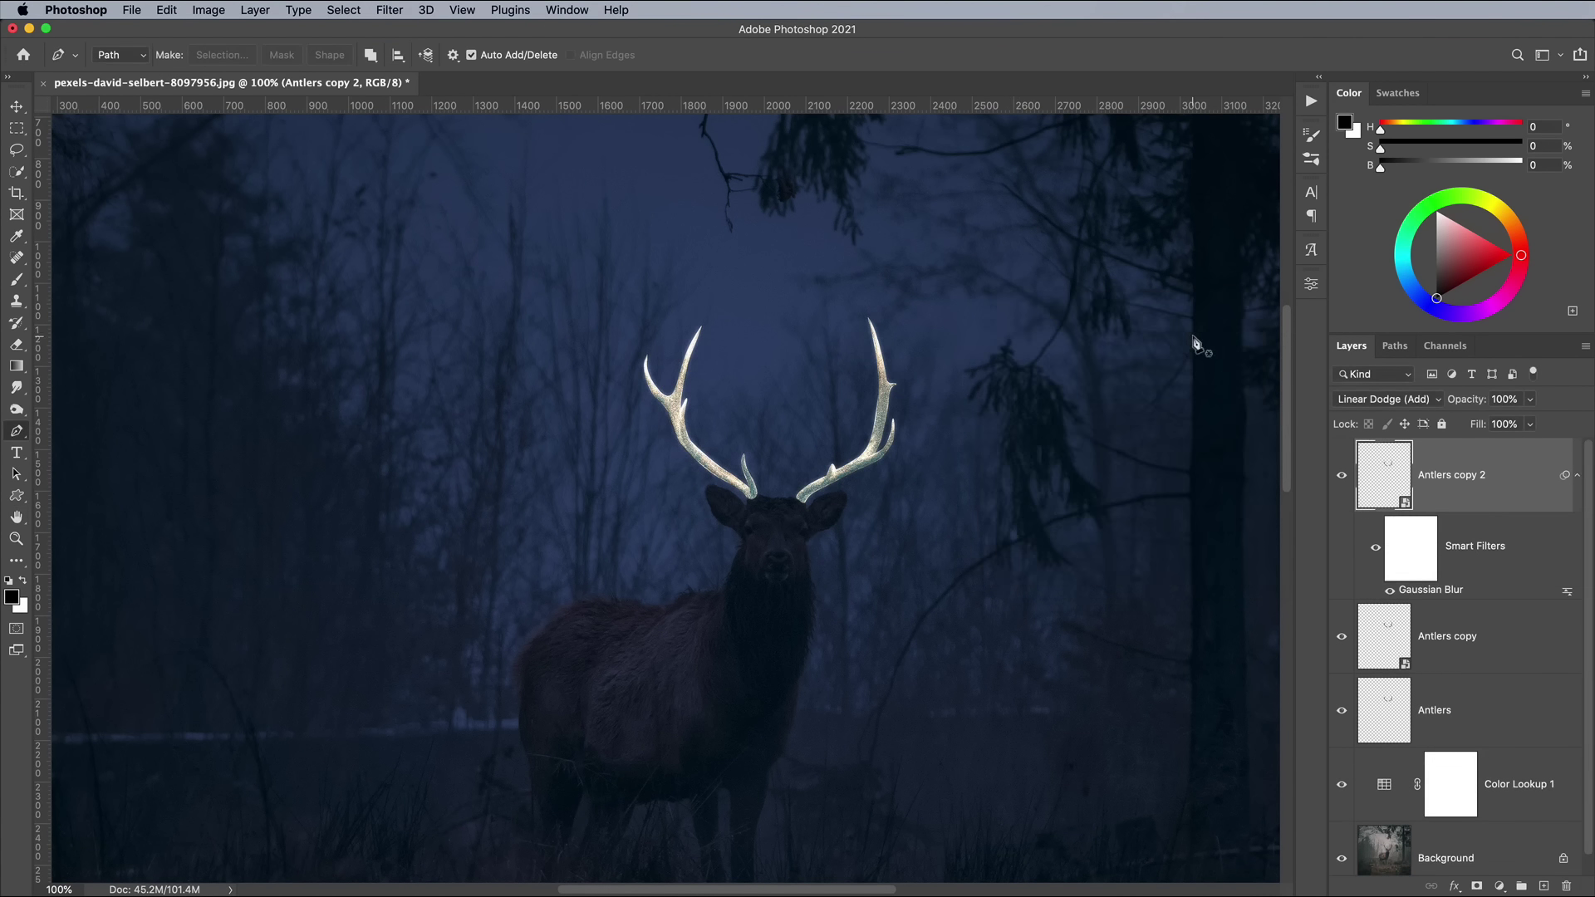
drag(1505, 475, 1543, 885)
double_click(1430, 590)
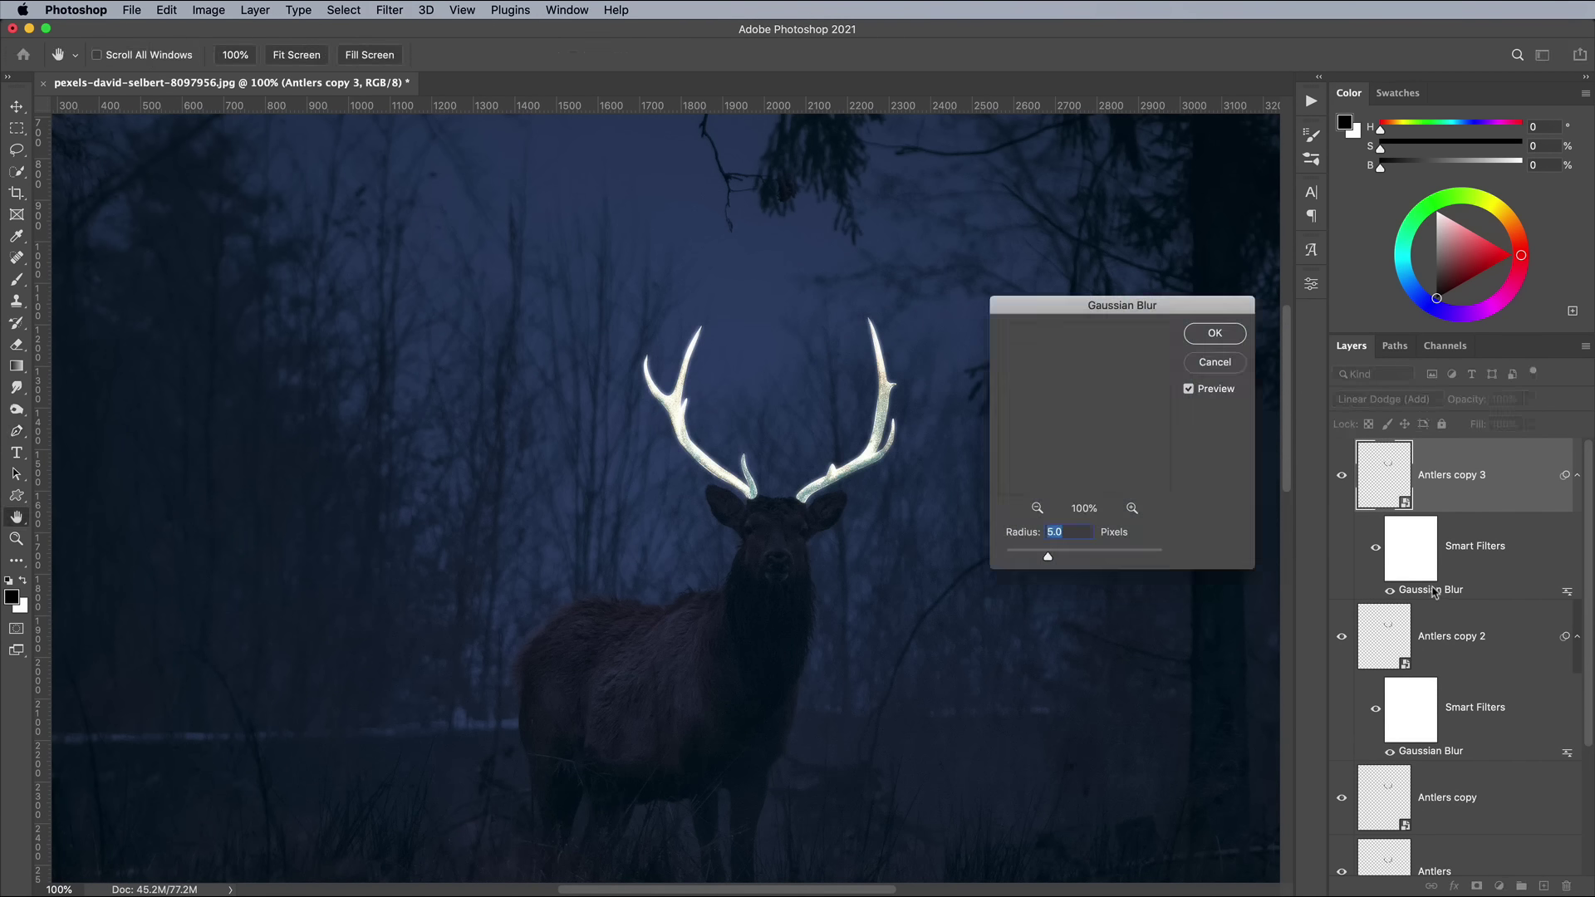
drag(1052, 558, 1077, 559)
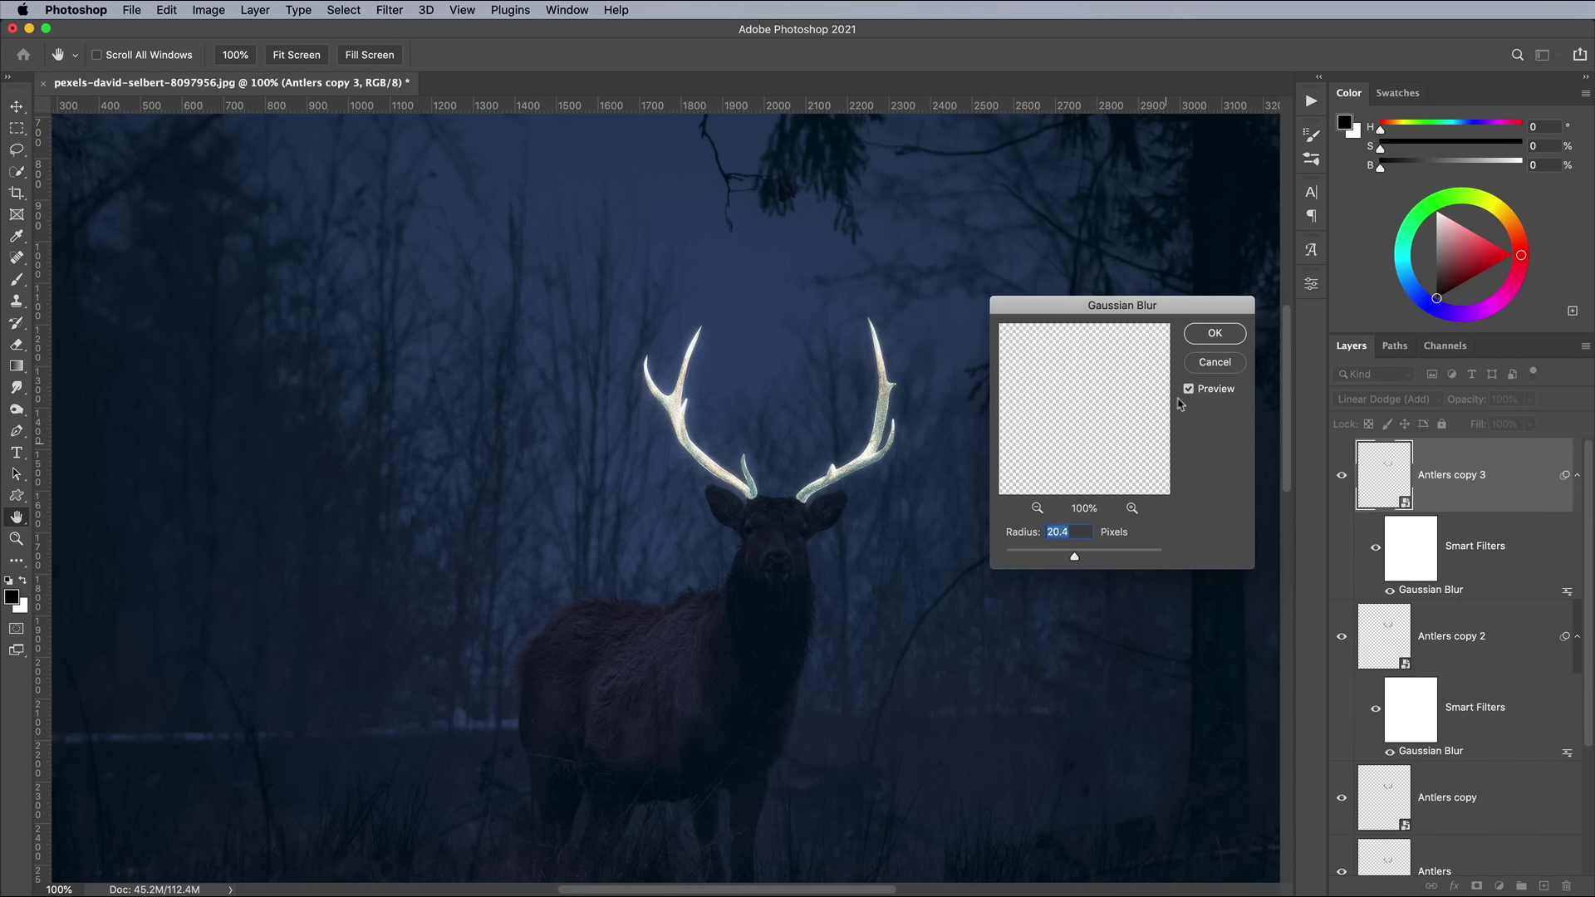
click(1214, 333)
Duplicate again as Antlers copy 4 and widen its Gaussian Blur radius further.
drag(1495, 465, 1543, 885)
double_click(1429, 592)
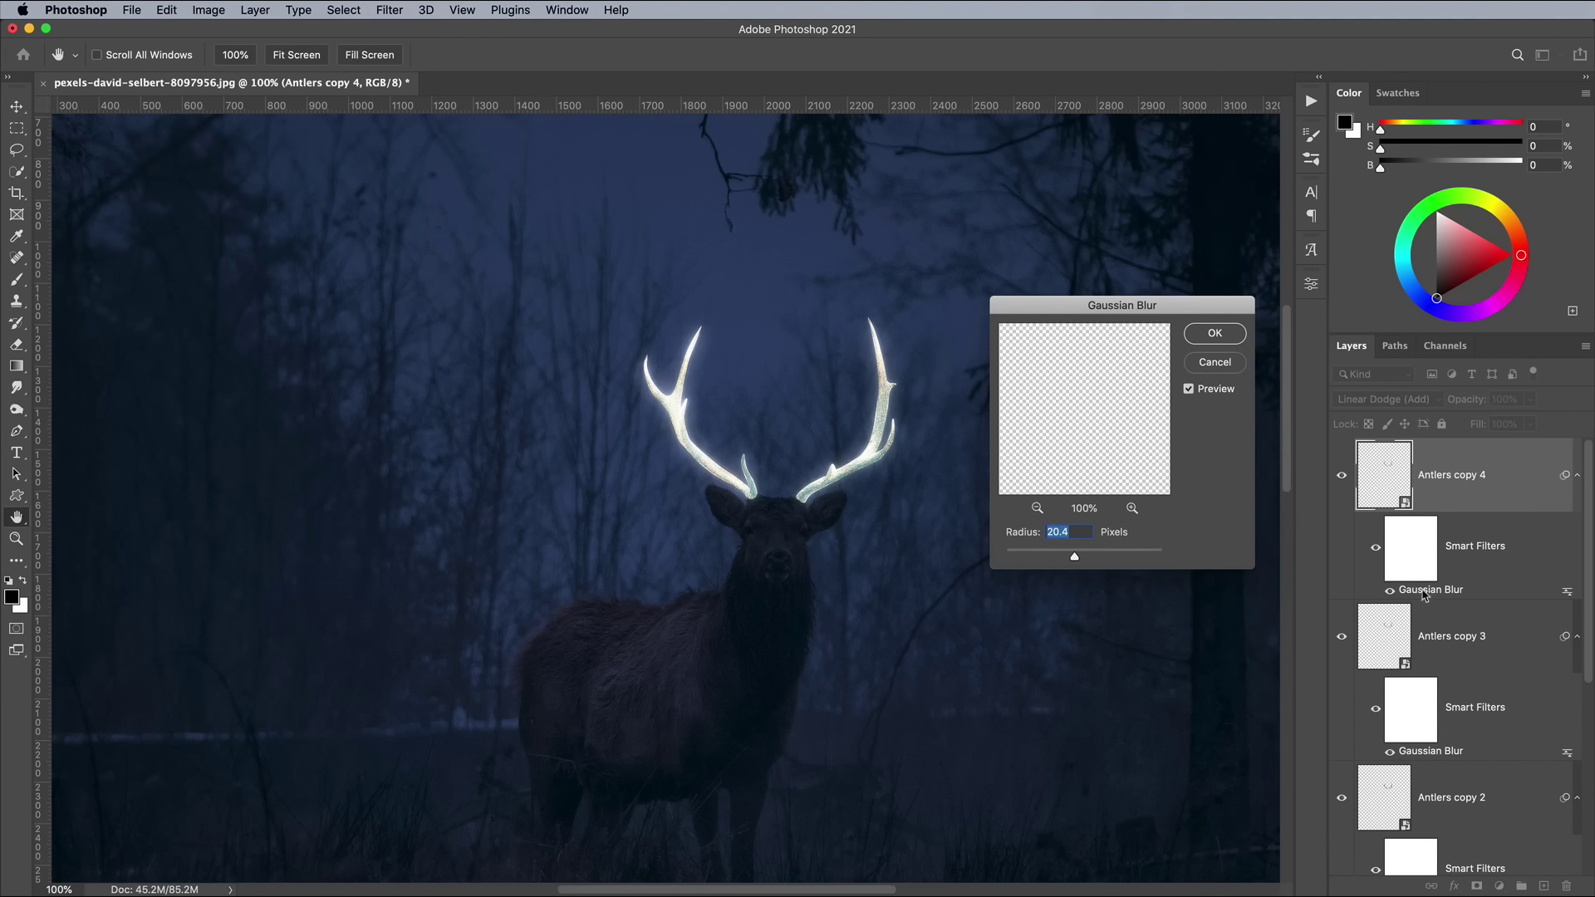
drag(1107, 557, 1095, 558)
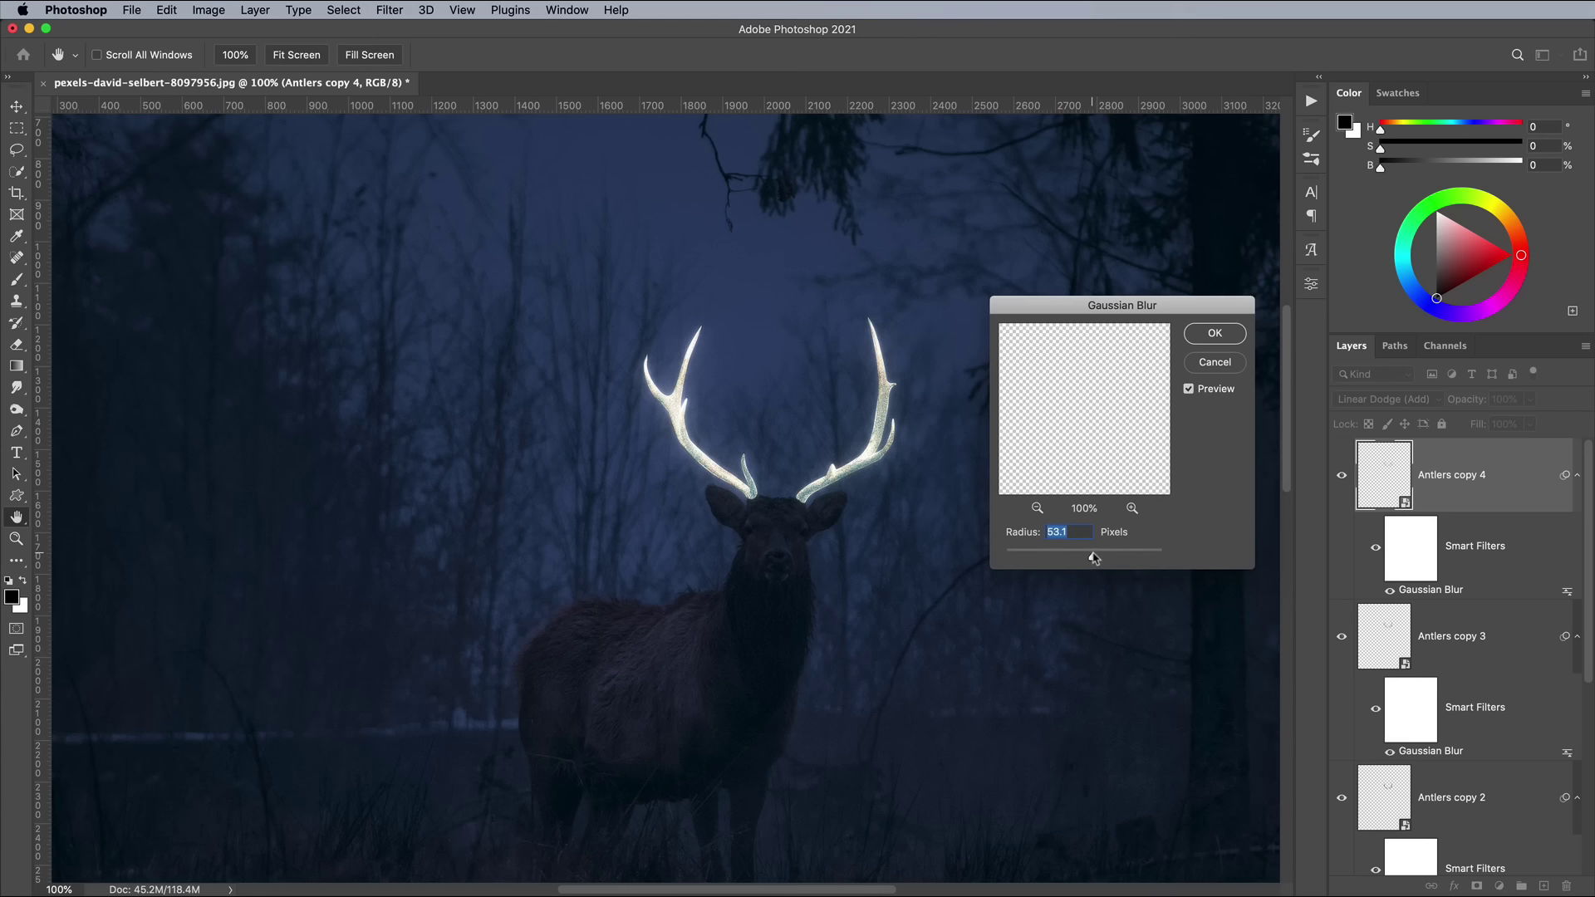
click(1215, 333)
Add a new empty layer and set a 144 px brush with white as the colour.
key(p)
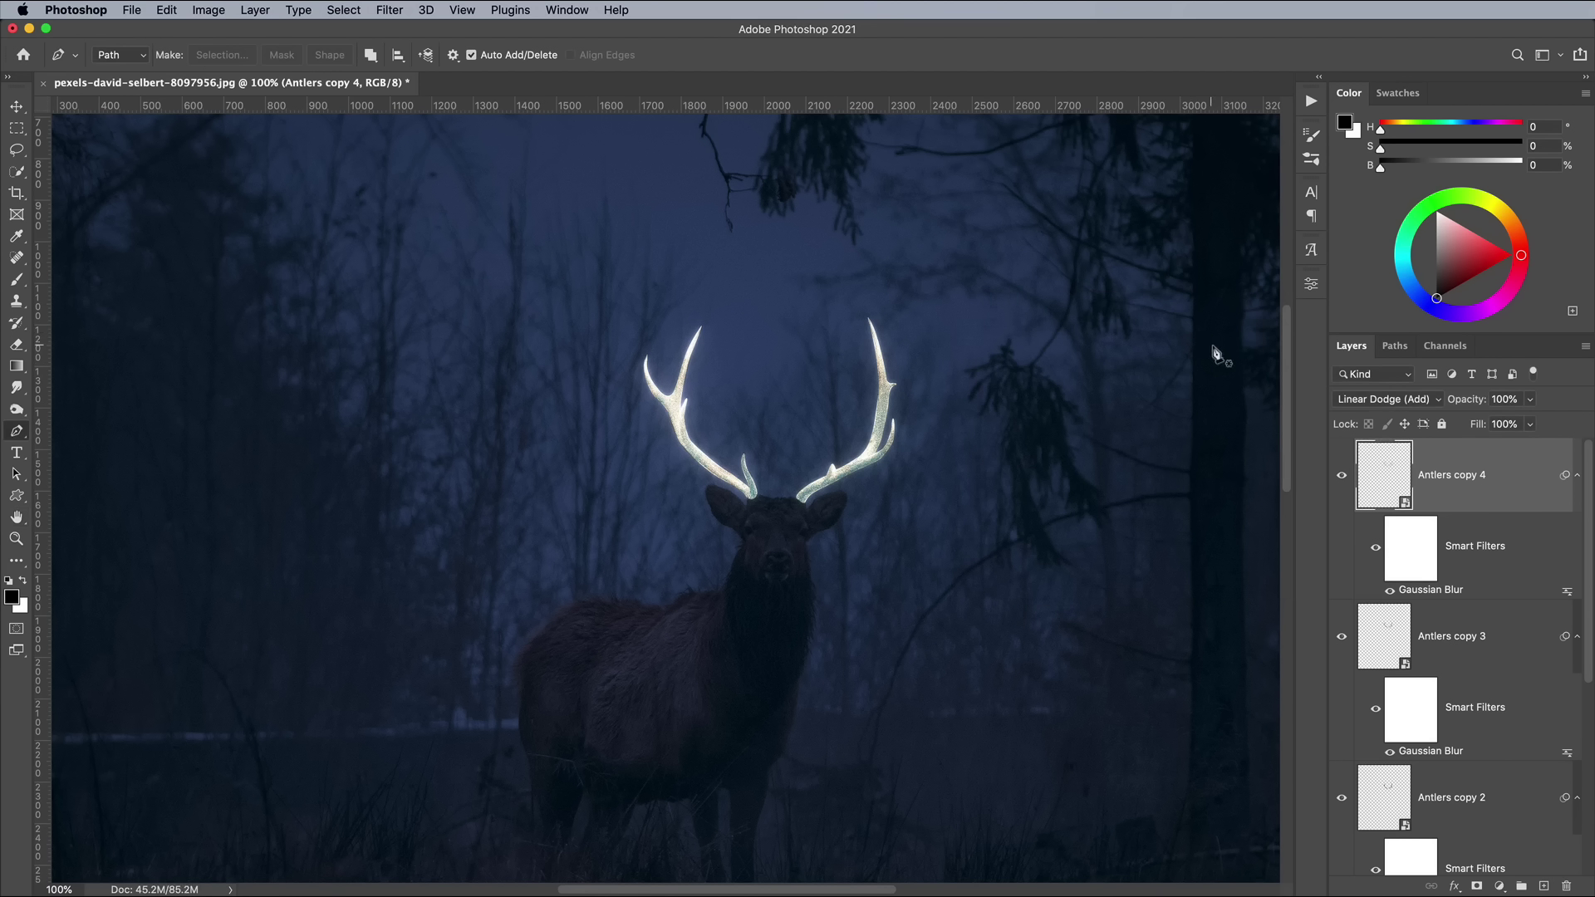
click(1542, 883)
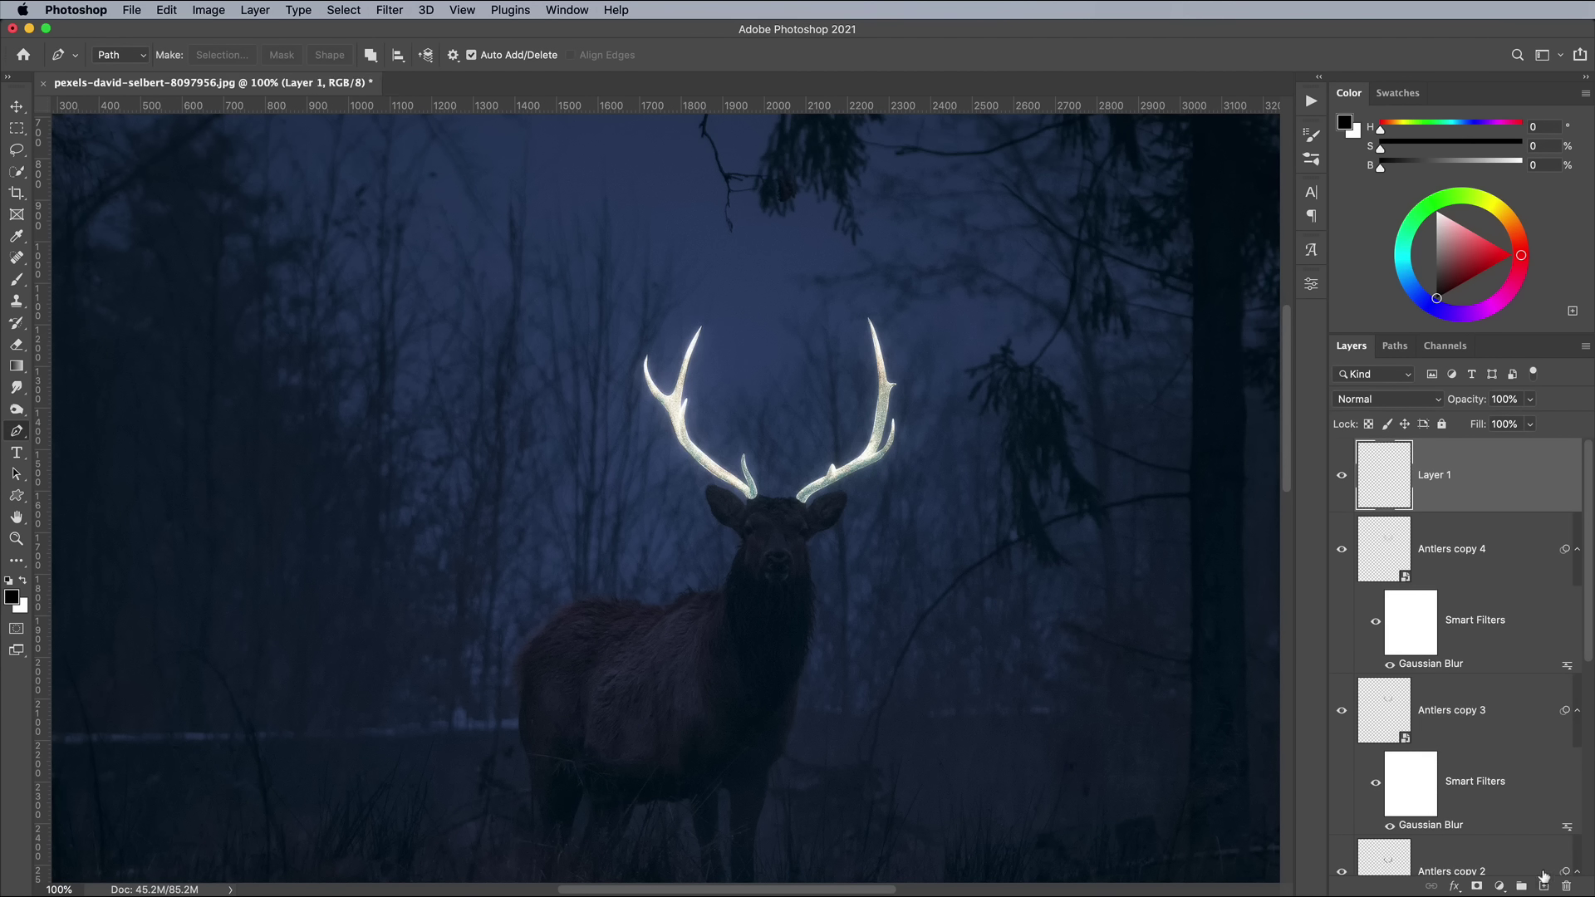
click(16, 280)
click(104, 54)
drag(152, 111, 161, 110)
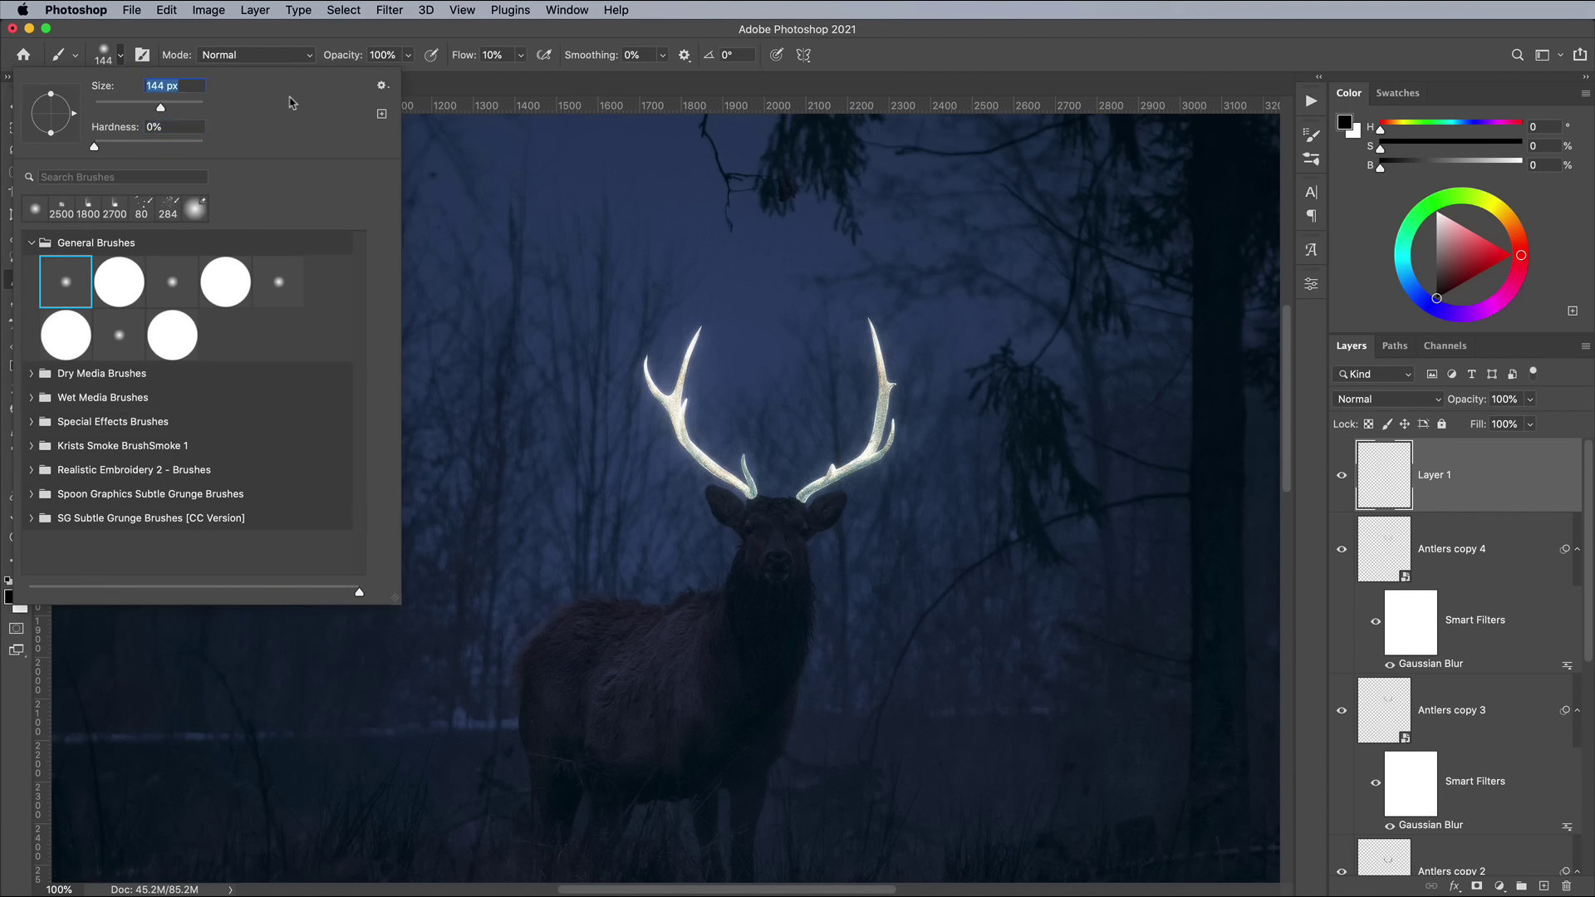
click(869, 69)
click(23, 580)
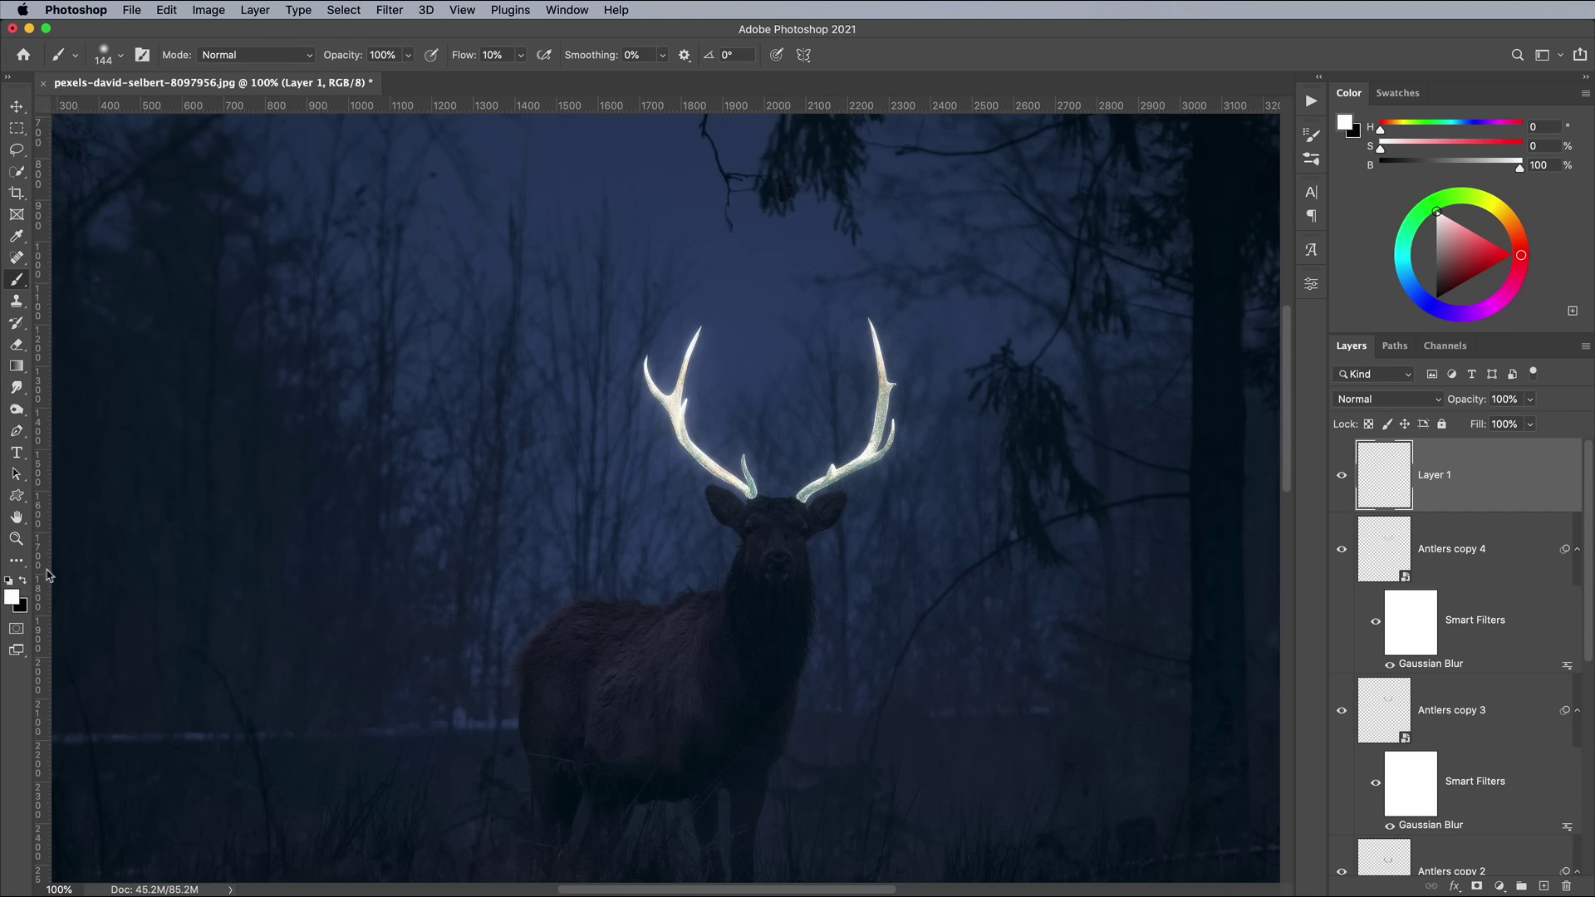
Paint a huge soft white glow (about 1000 px, 100% flow) over both antlers.
key(bracketright)
key(bracketright)
key(bracketright)
key(bracketright)
key(bracketright)
key(bracketright)
key(bracketright)
key(bracketright)
key(bracketright)
key(bracketright)
mouse_move(520, 55)
mouse_down()
mouse_move(519, 73)
mouse_move(872, 60)
mouse_up()
key(bracketleft)
click(714, 407)
click(848, 415)
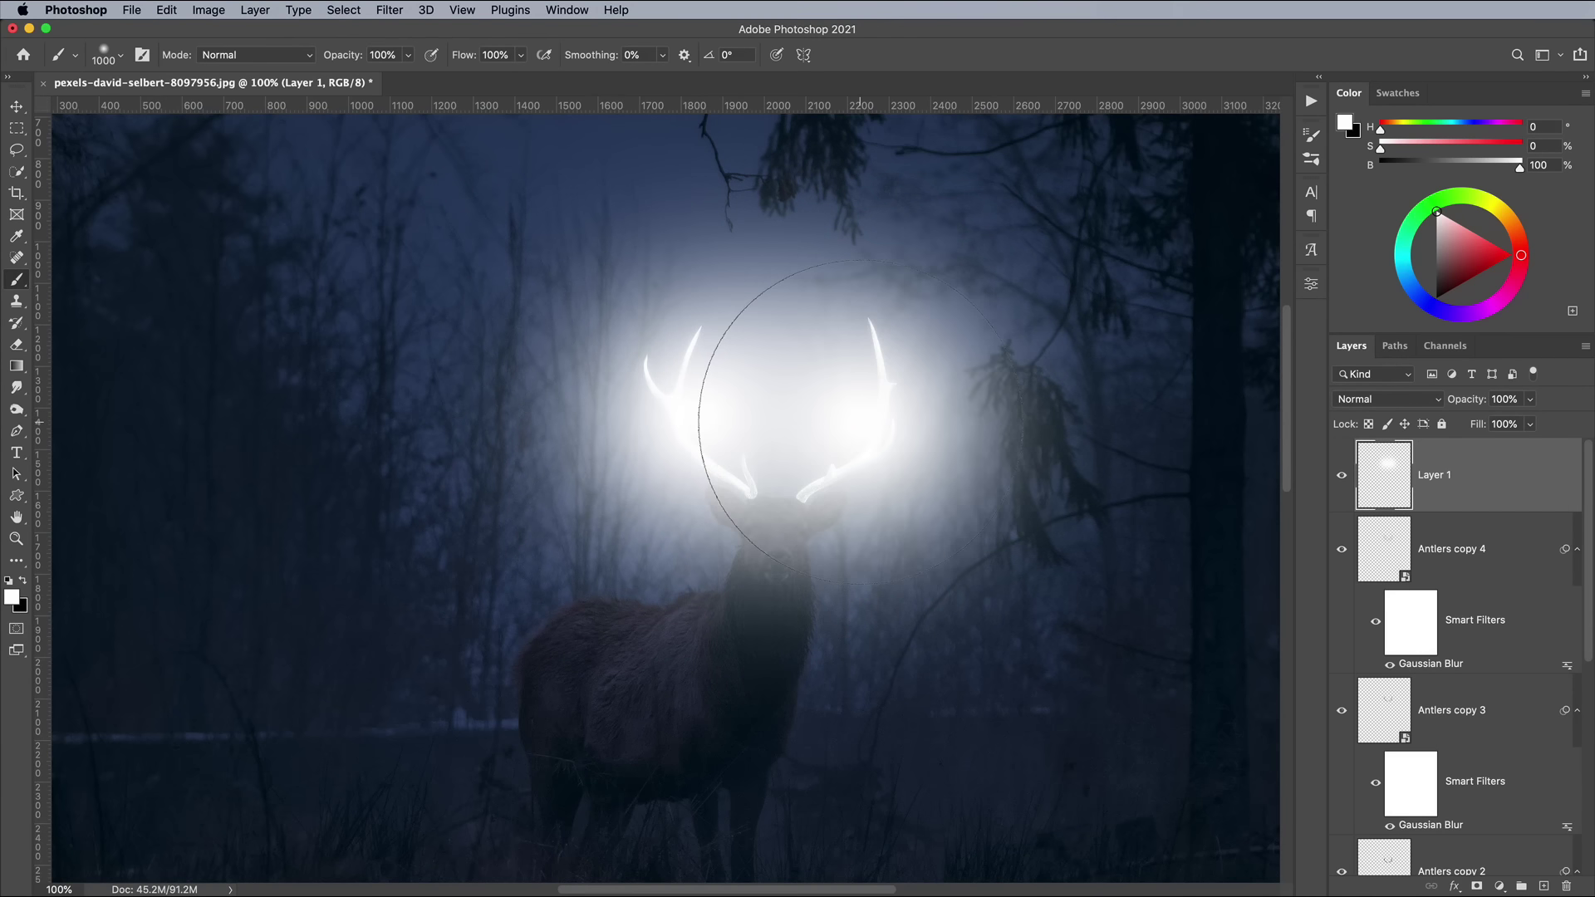
Set the white glow layer to Soft Light at 39% opacity.
click(1371, 399)
click(1362, 611)
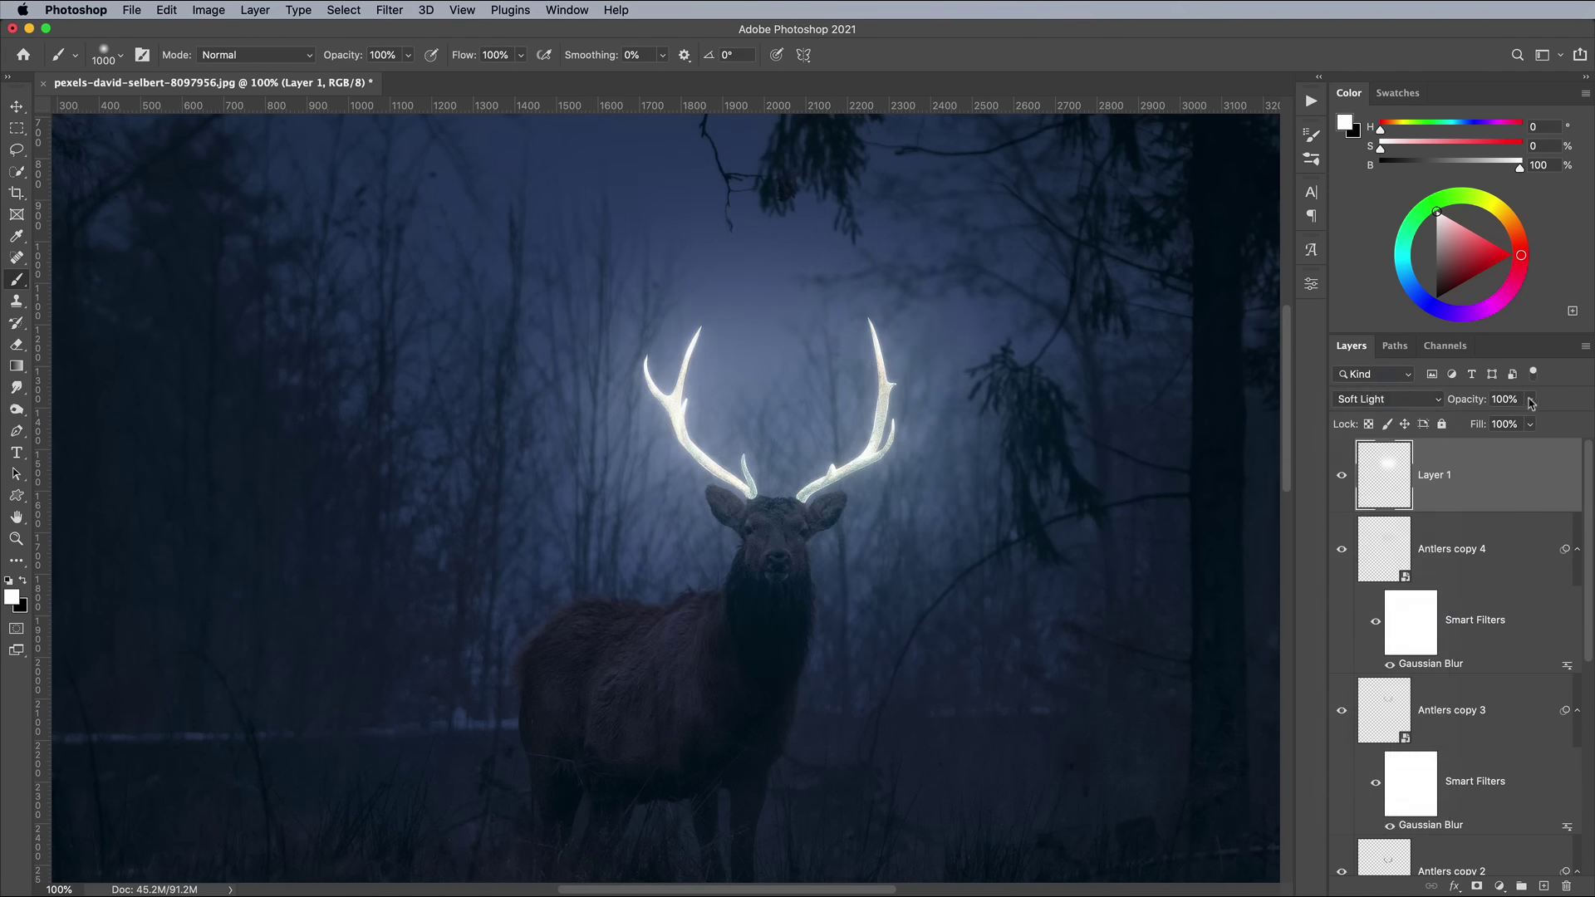
drag(1529, 399, 1484, 425)
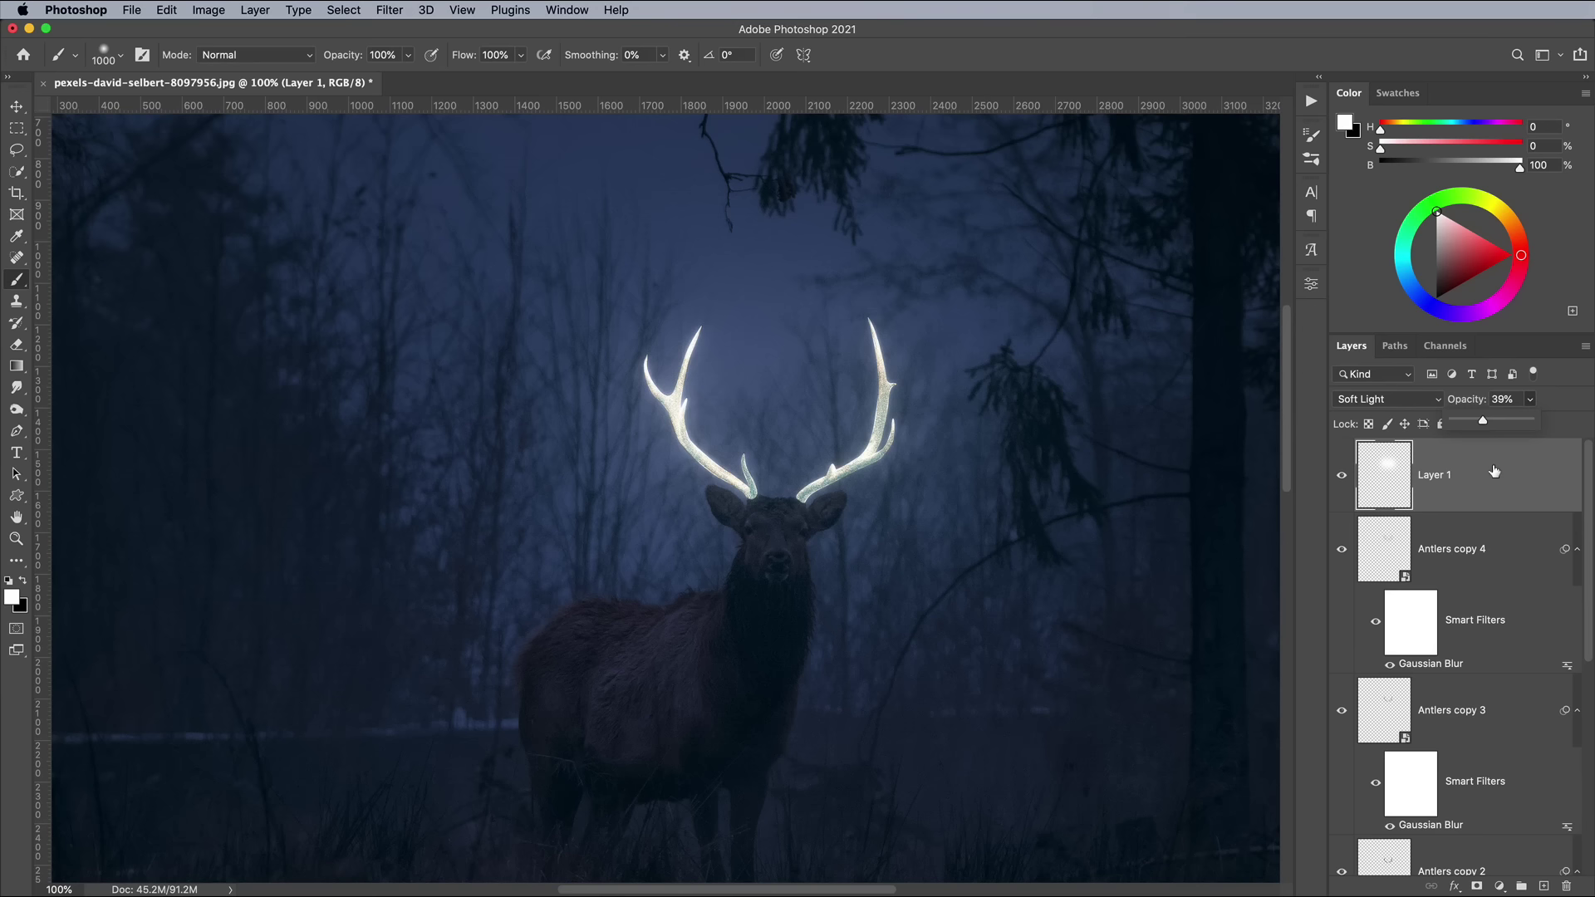
Select all the antler layers and group them as Antlers.
drag(1586, 515, 1580, 752)
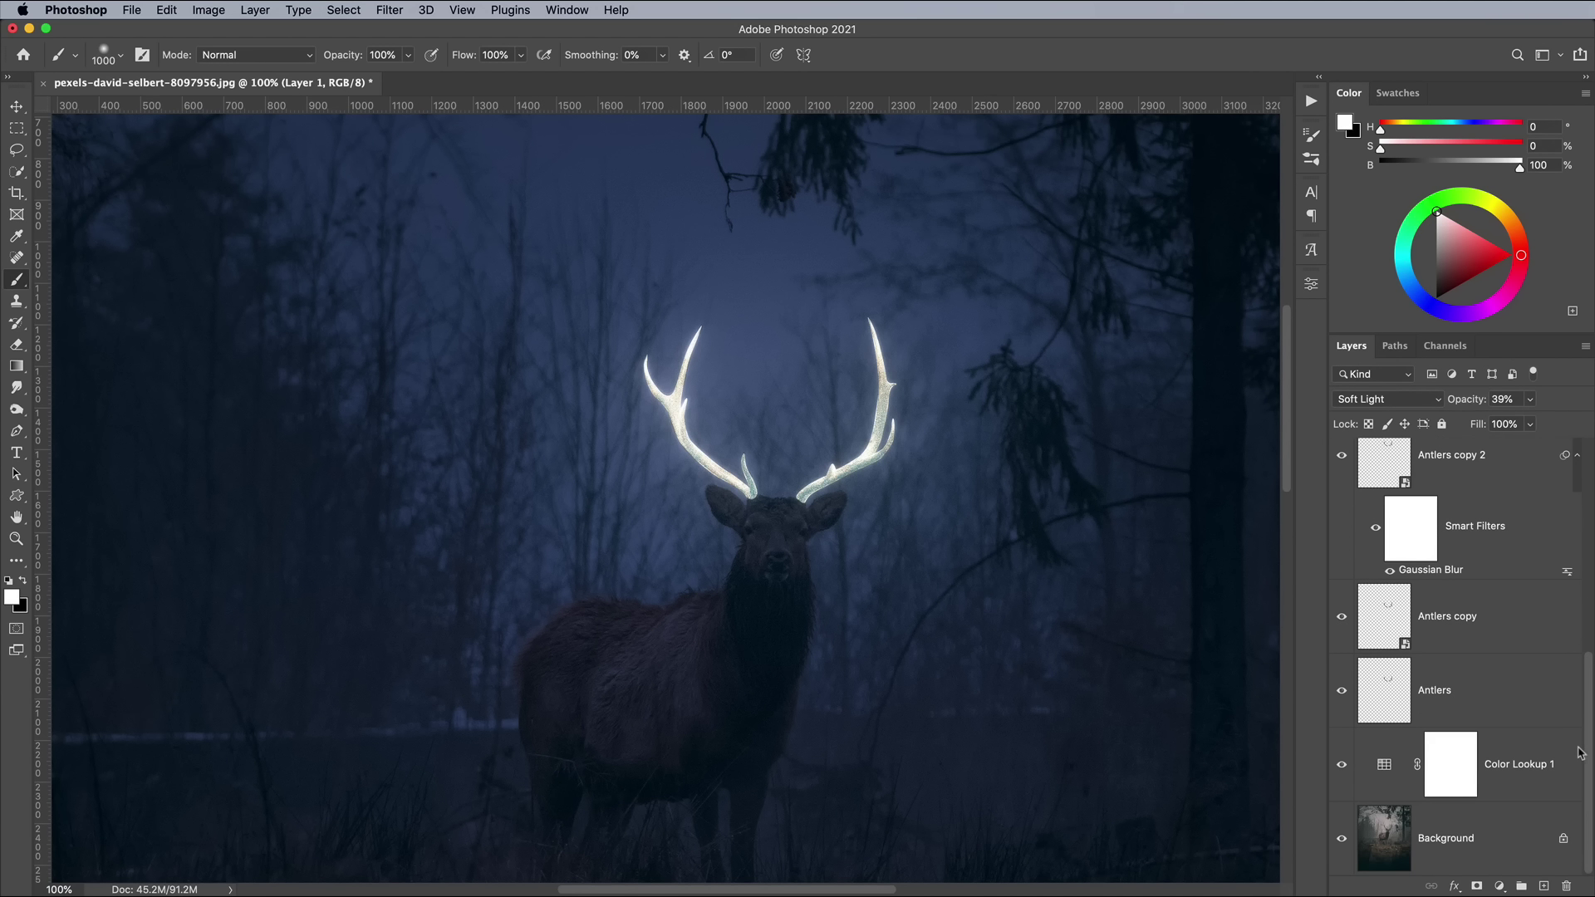
shift+click(1480, 696)
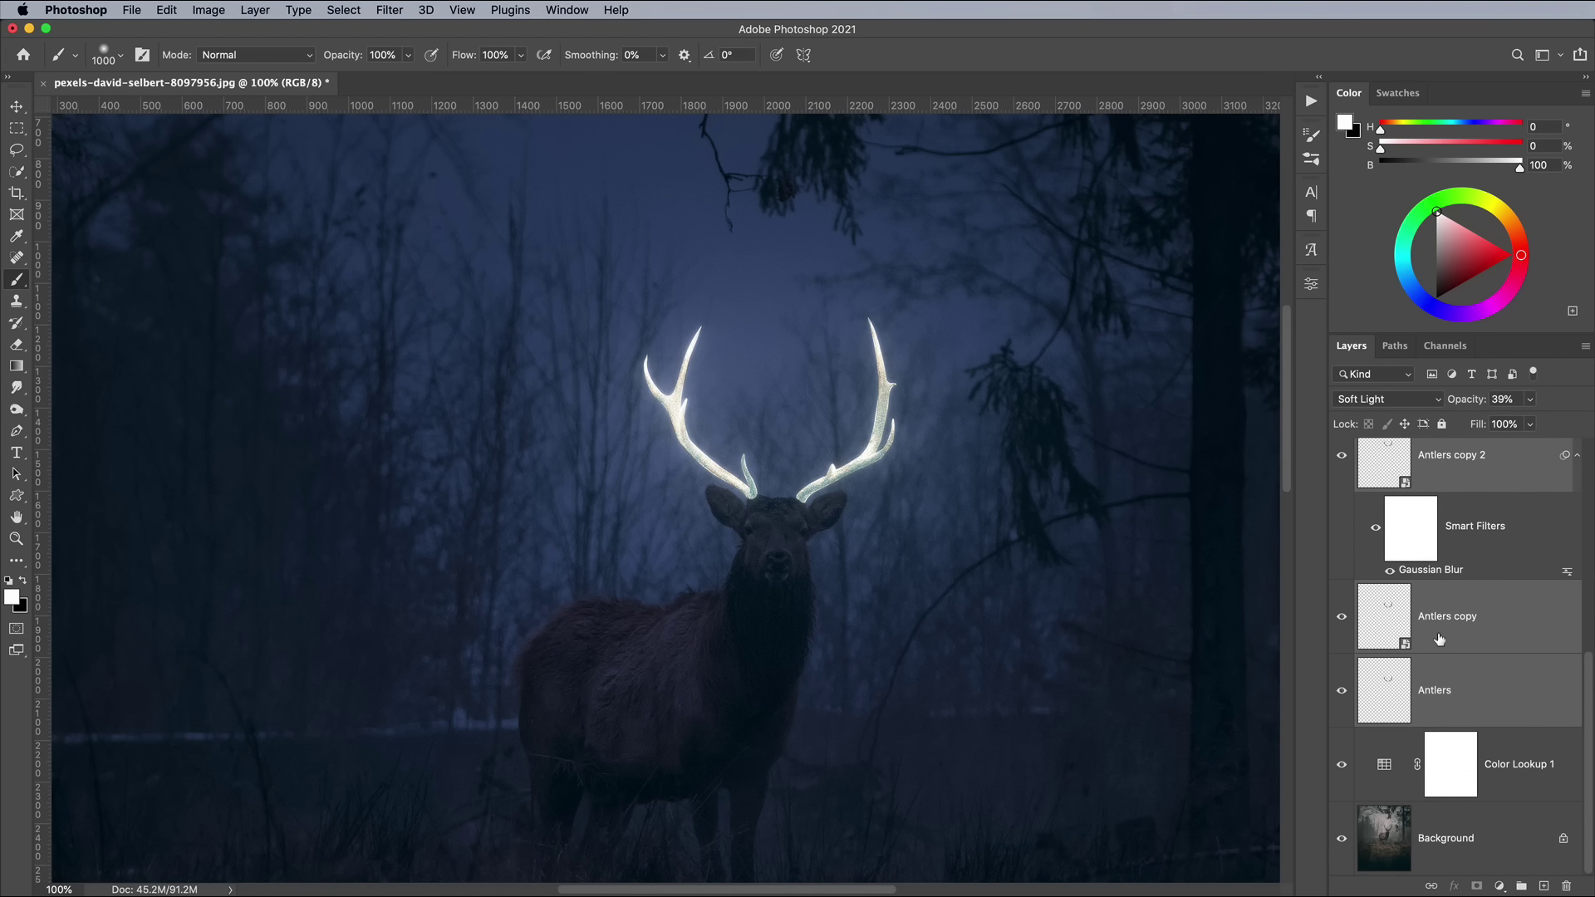
key(super+g)
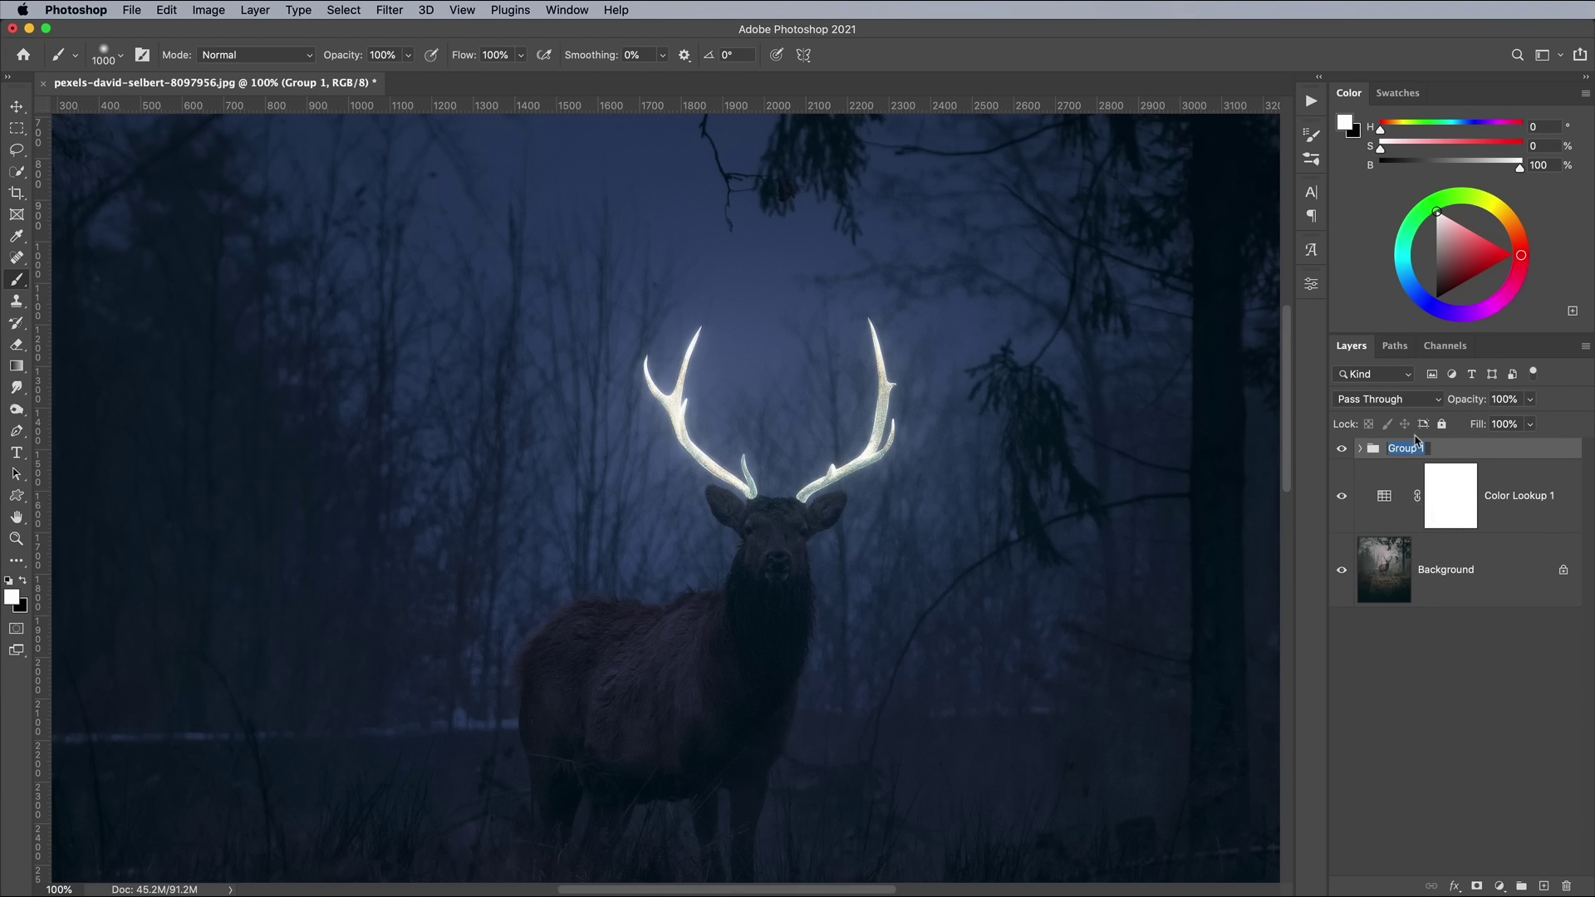
text(Antlers)
key(Return)
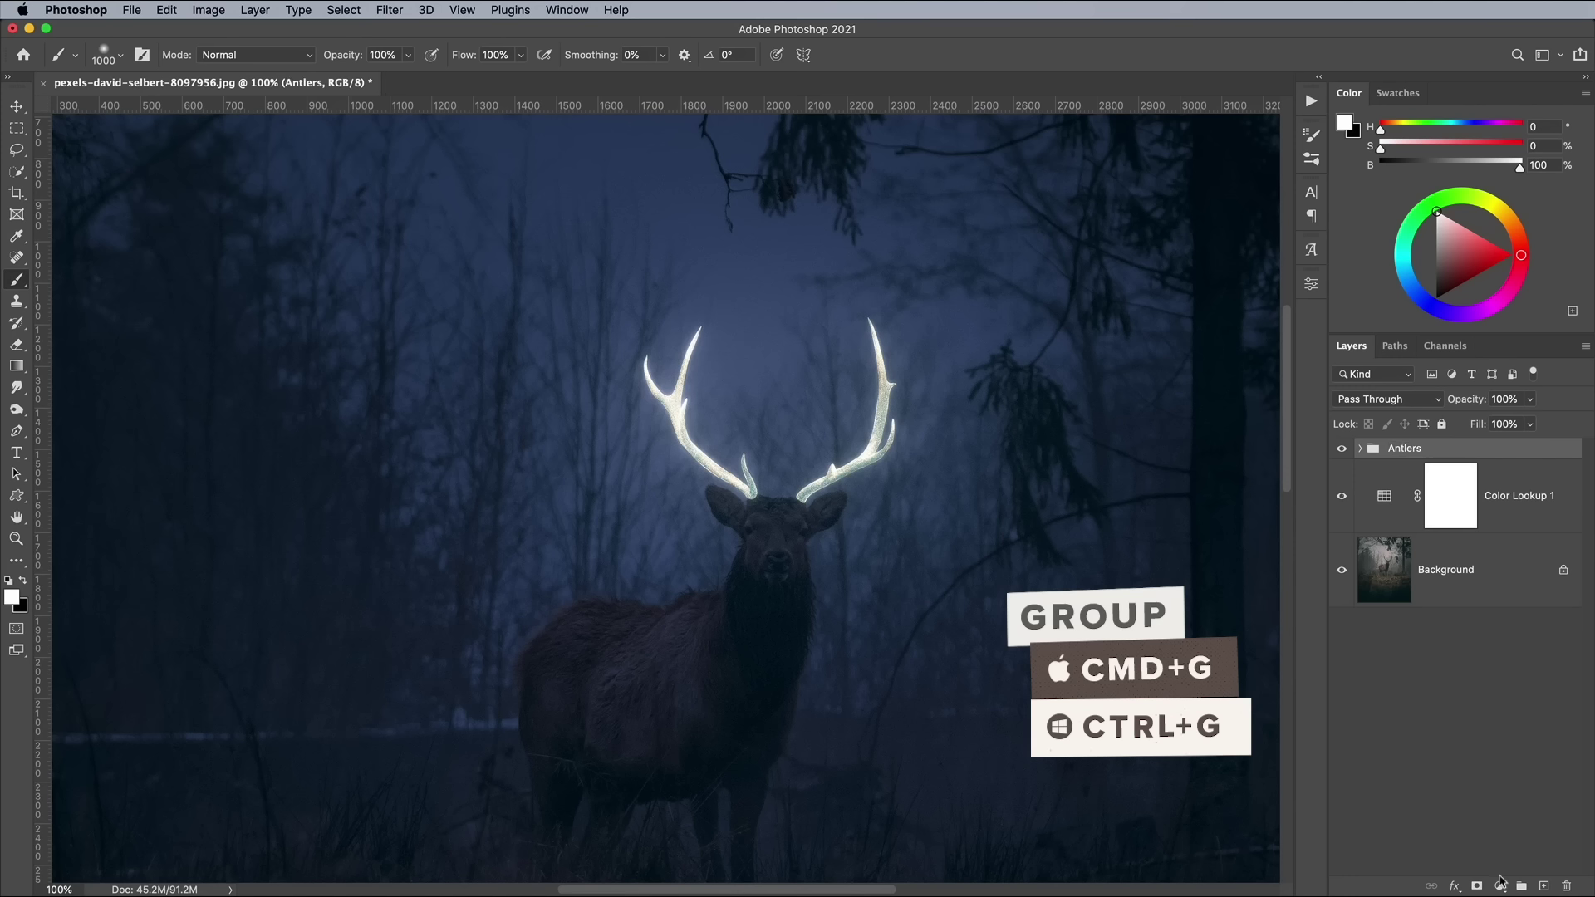
Add a Colorize Hue/Saturation clipped to Antlers: Hue 187, Saturation 100, Lightness +20.
click(1500, 882)
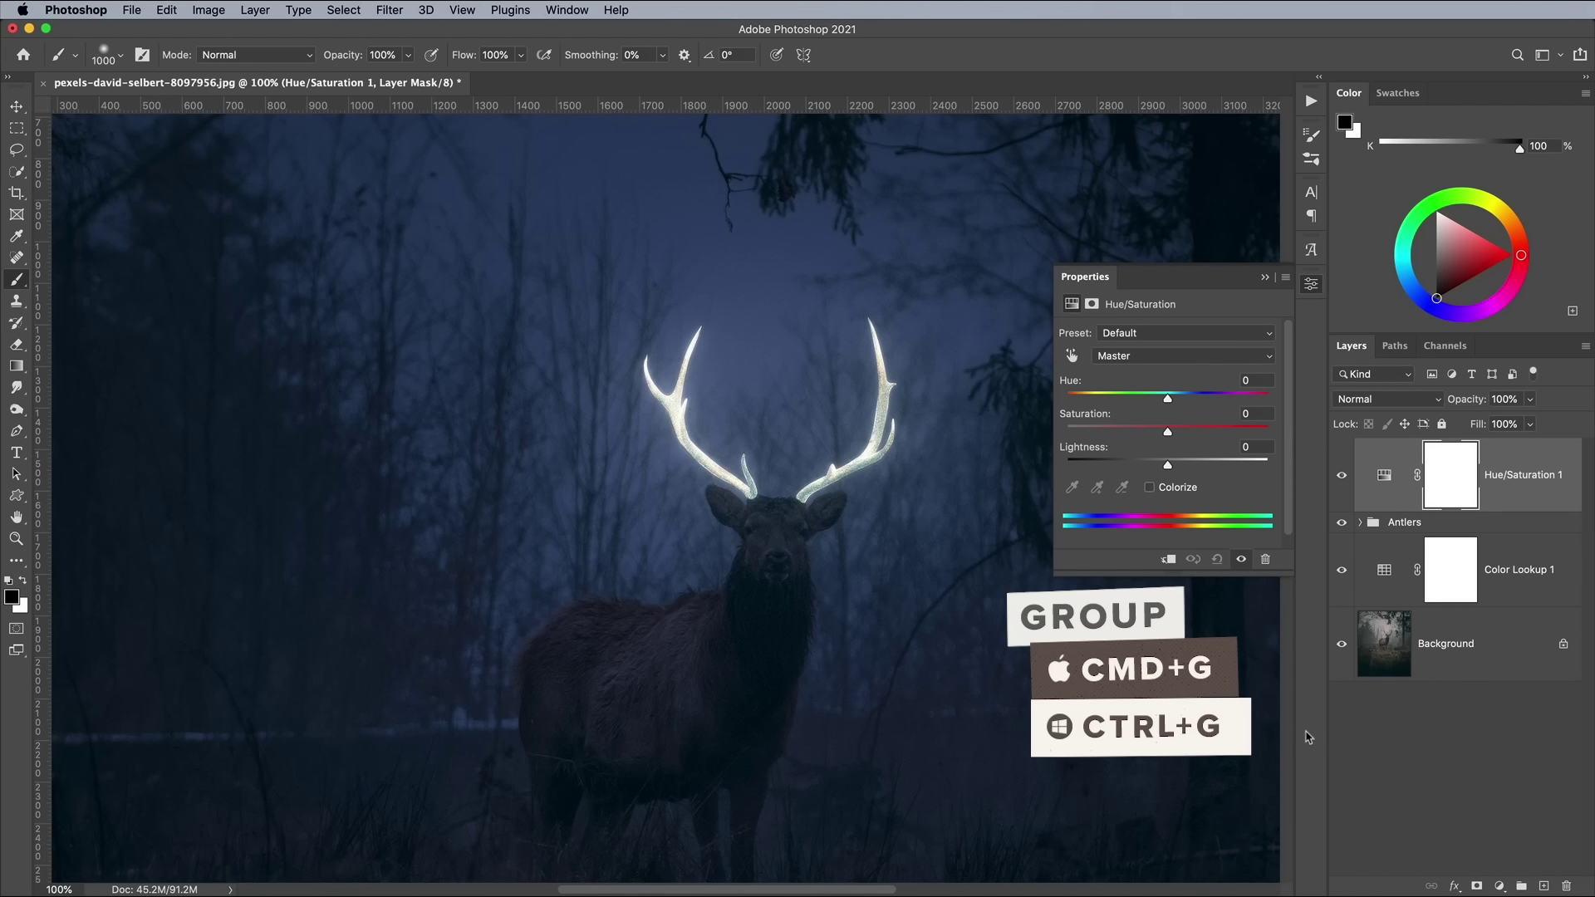
click(1183, 494)
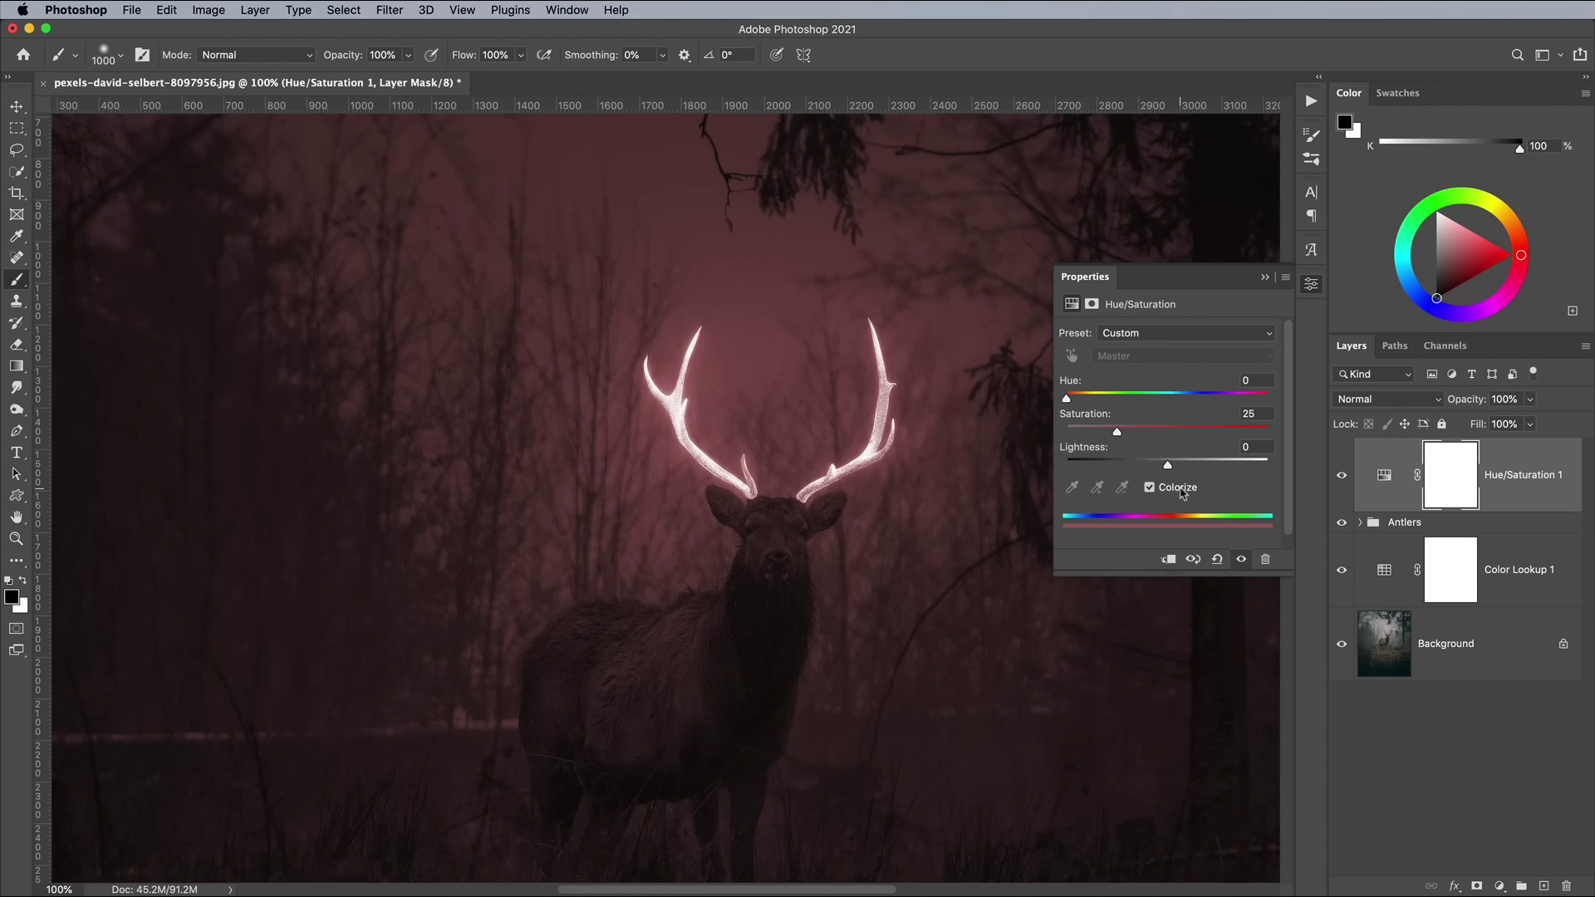
click(1167, 562)
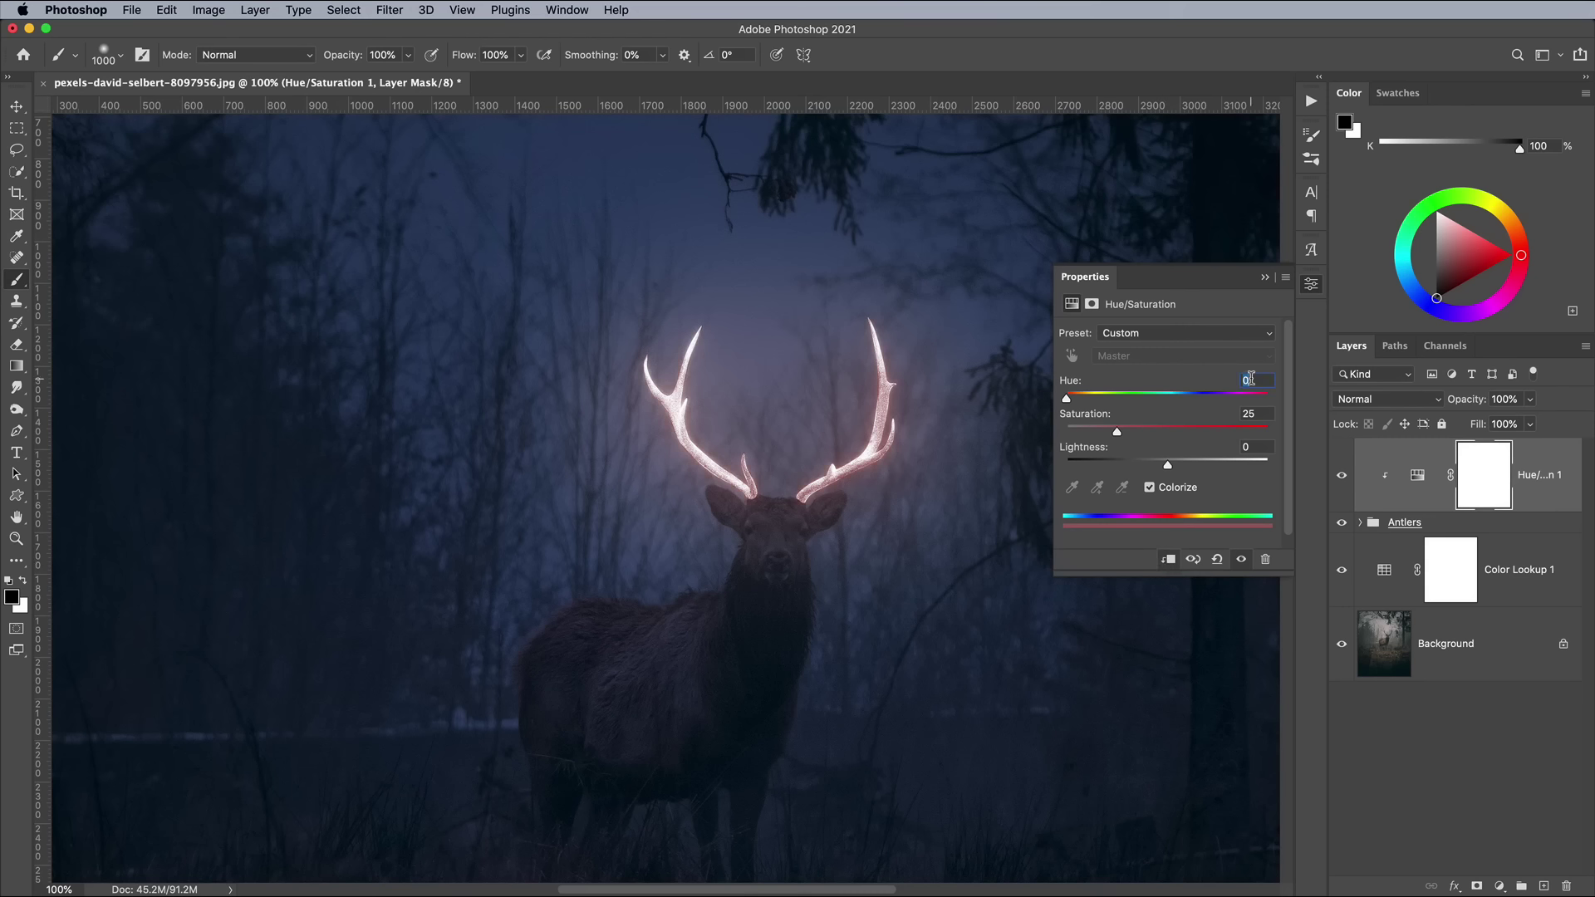
drag(1068, 400, 1277, 440)
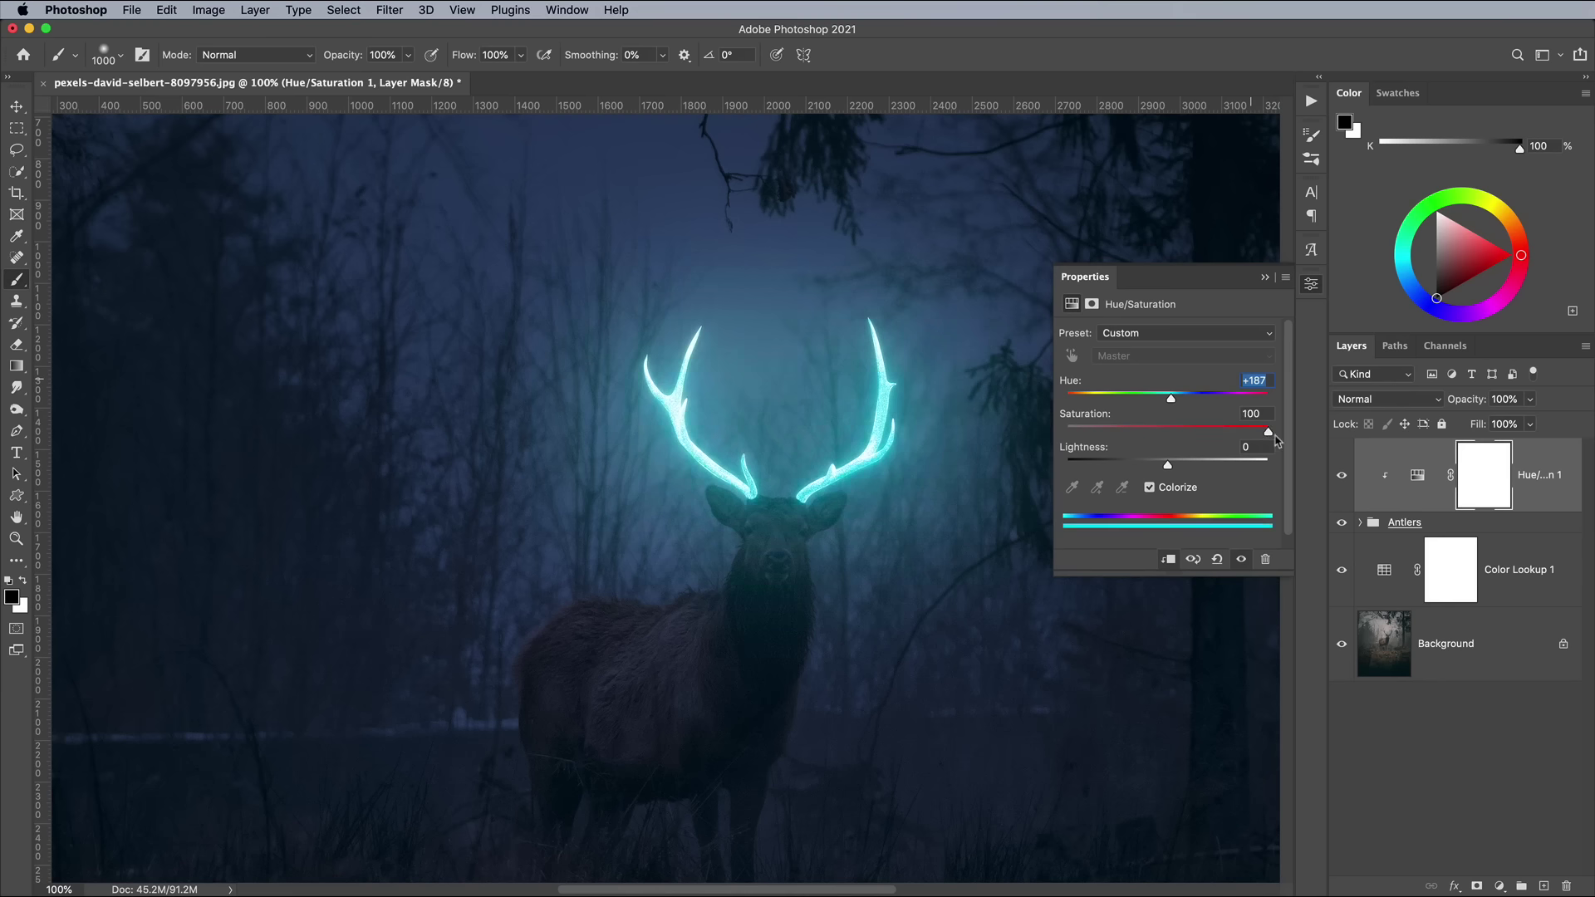
drag(1168, 467, 1188, 468)
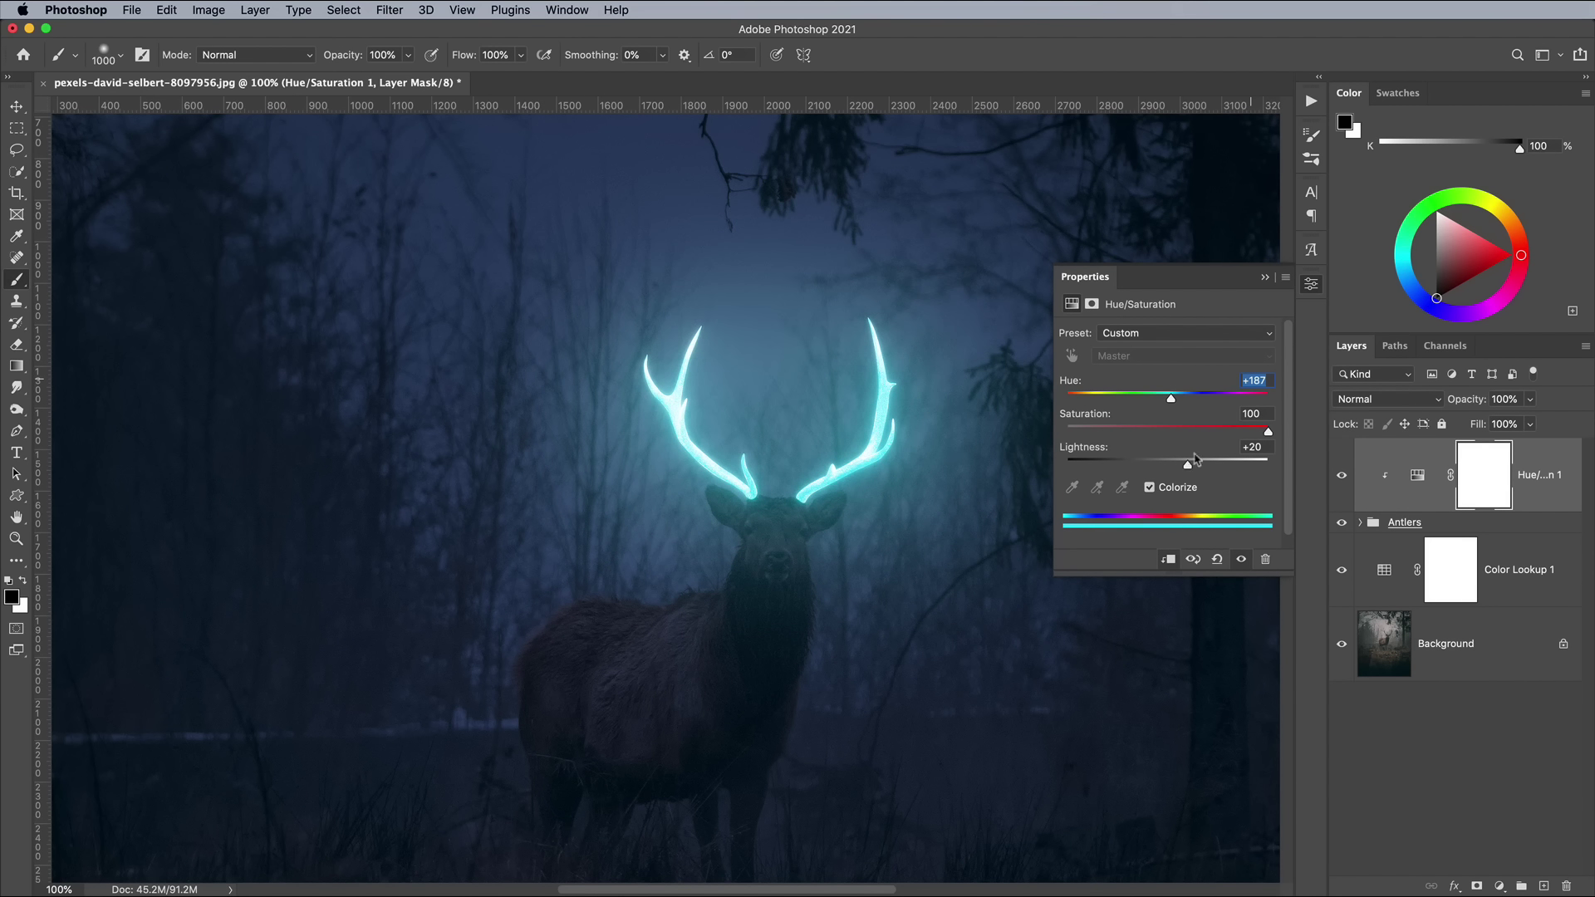
On a new layer, sample the antlers' cyan and set the Brush to 18% flow.
click(1311, 284)
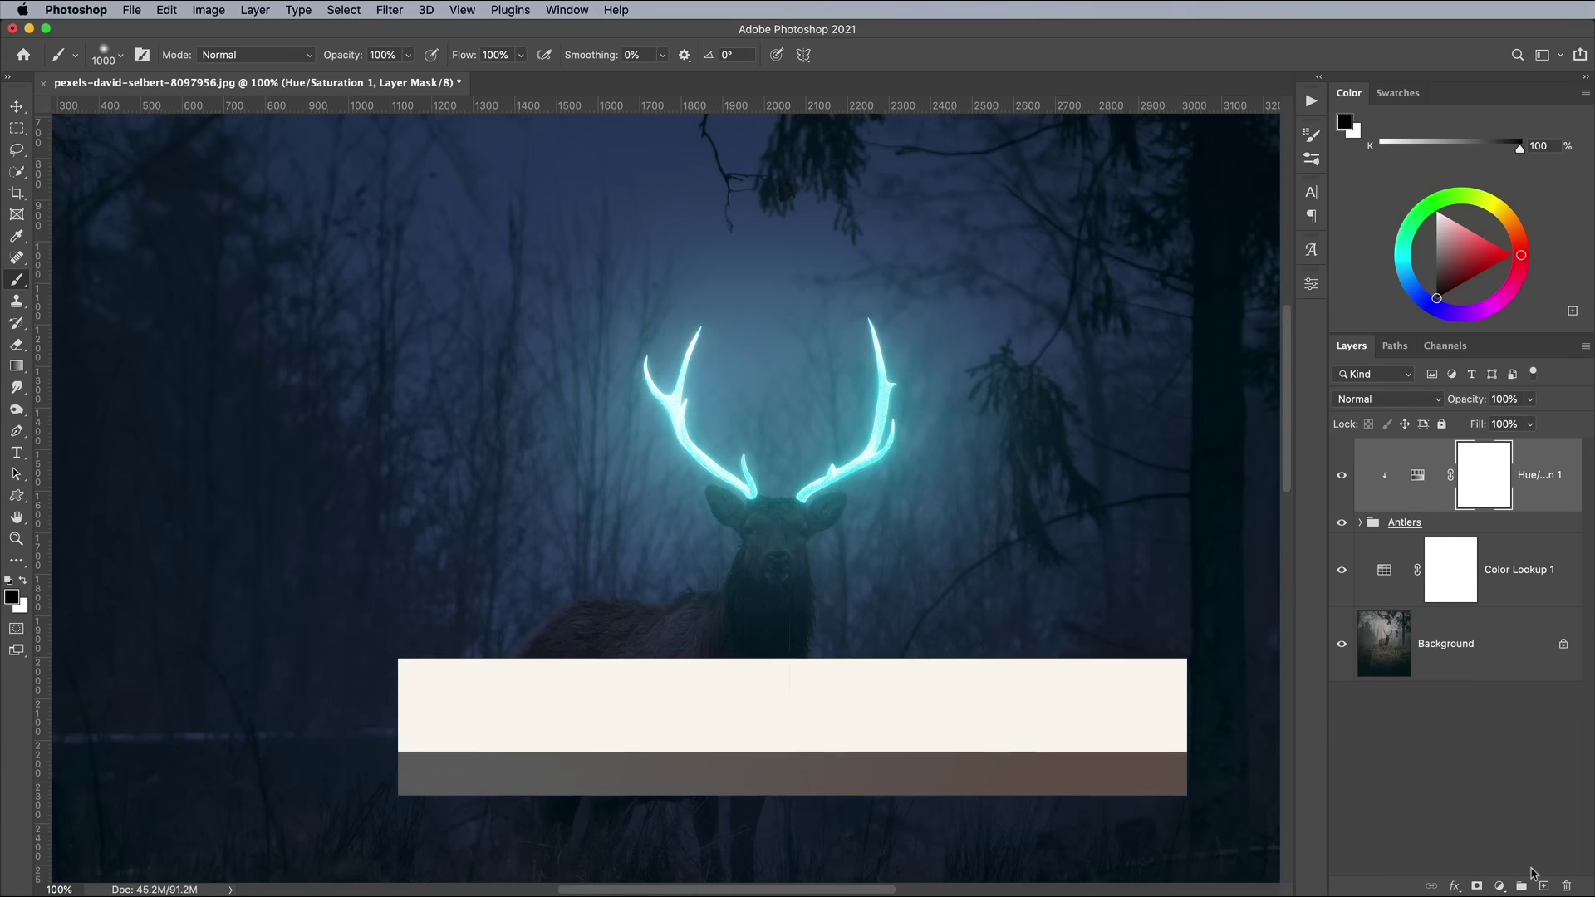
click(1542, 886)
key(x)
click(11, 597)
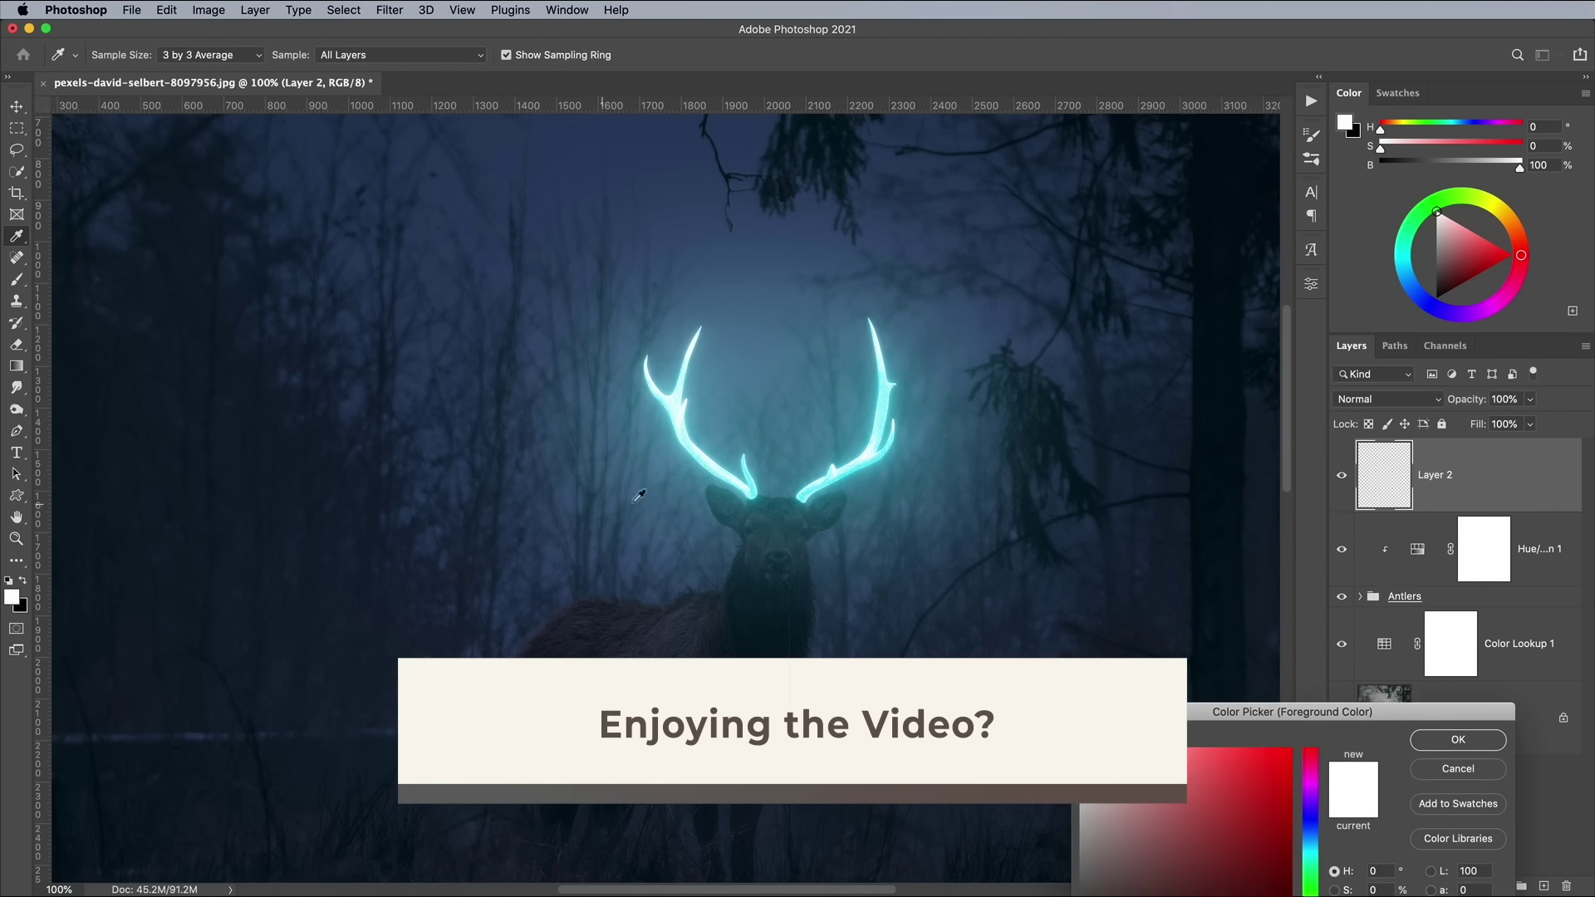
click(755, 488)
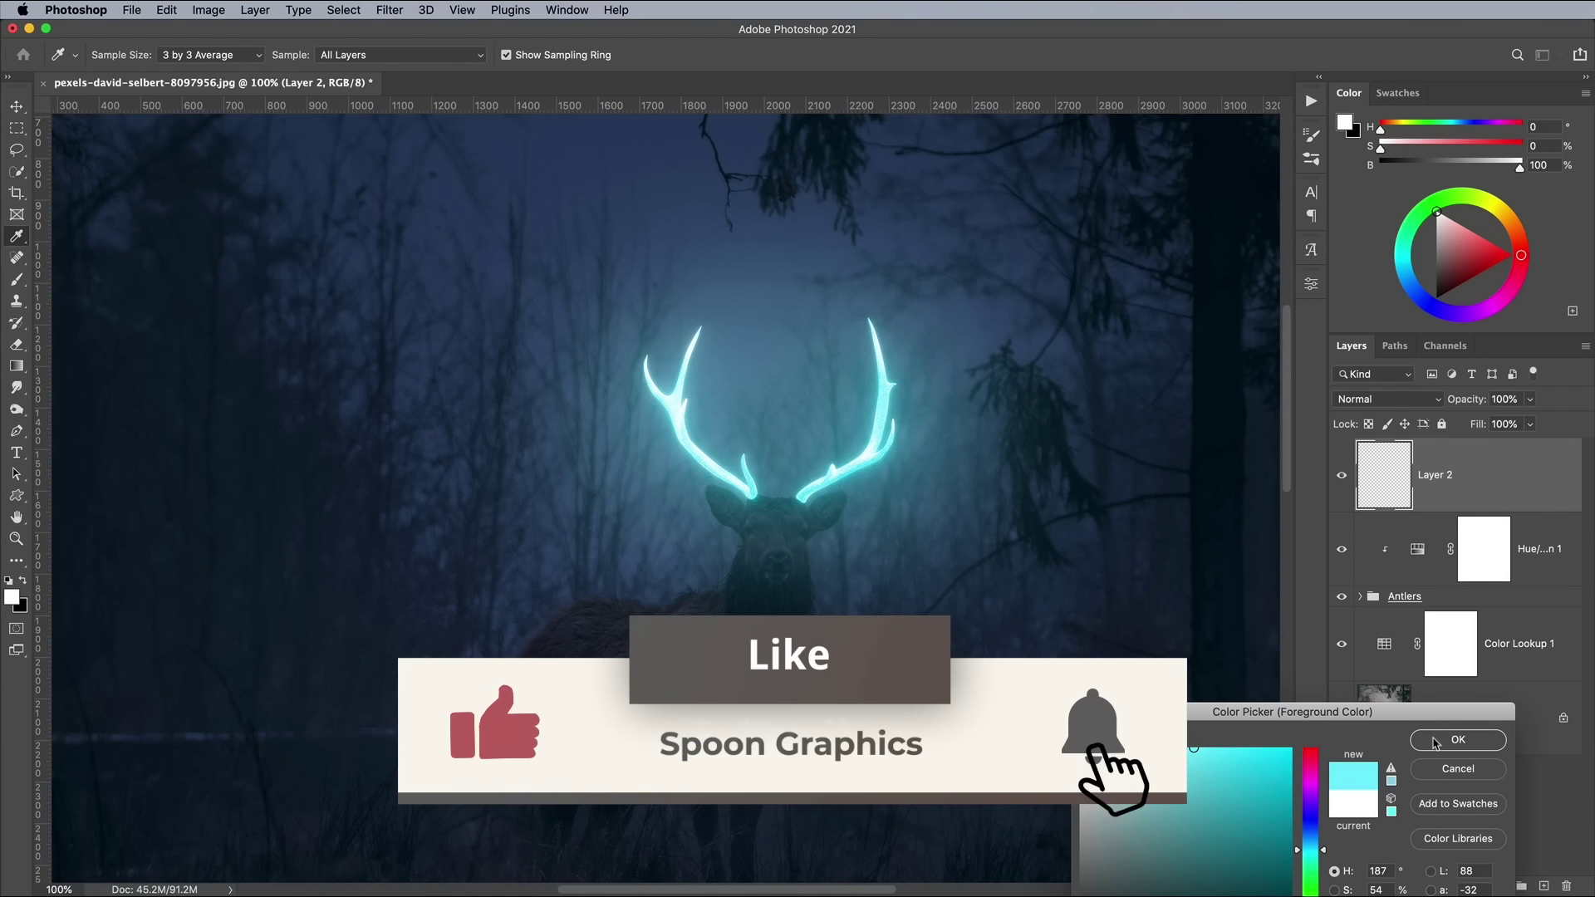
key(Return)
key(b)
click(523, 58)
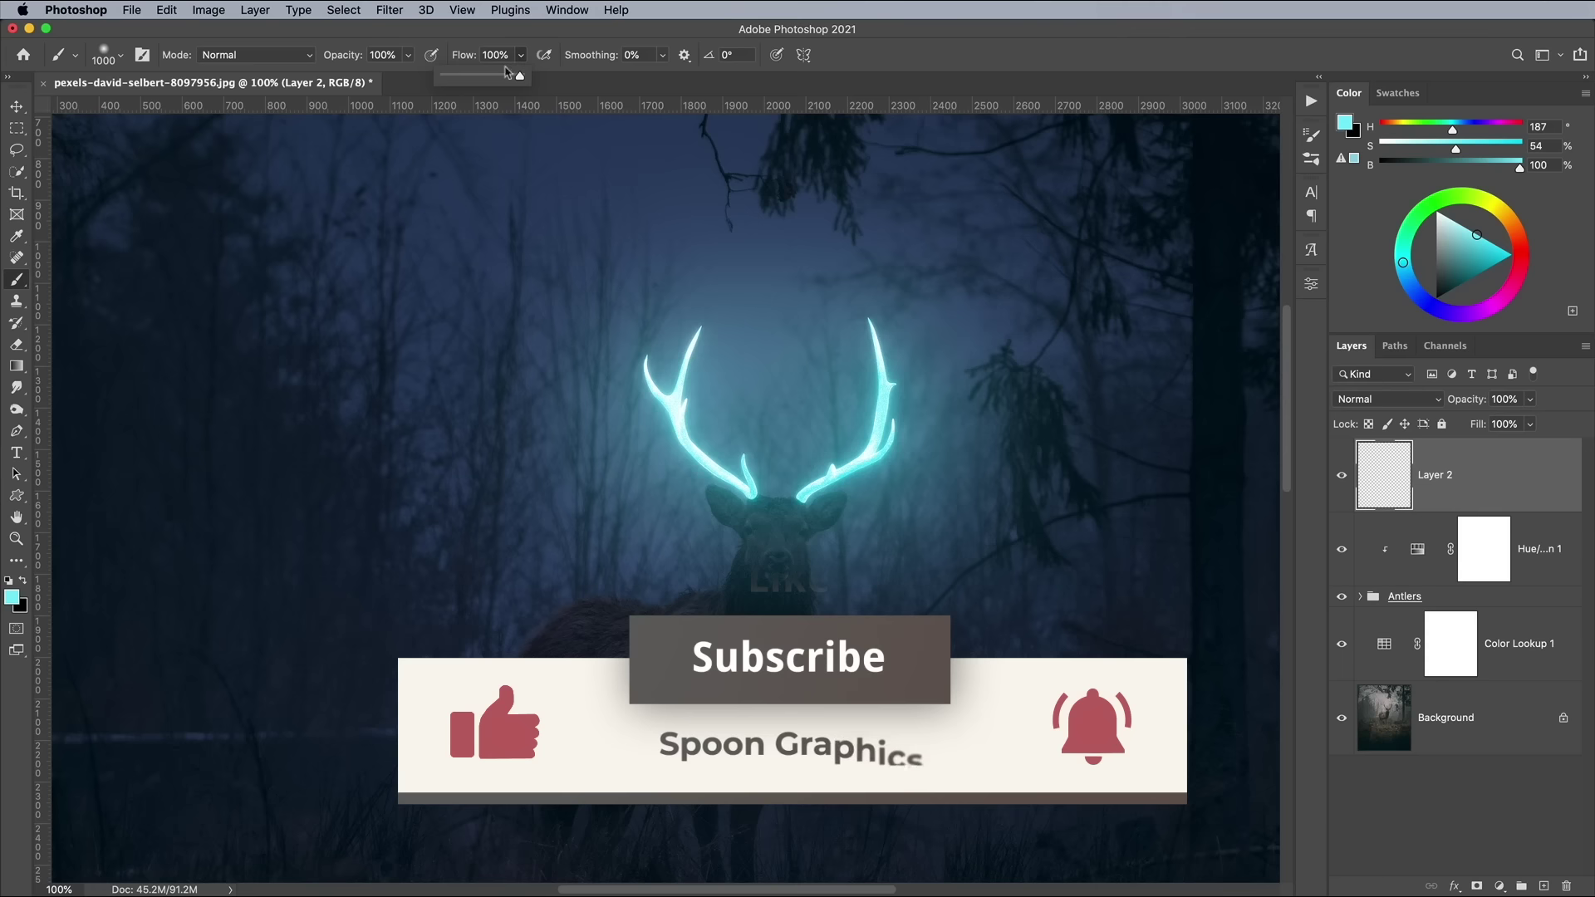
drag(529, 75, 457, 76)
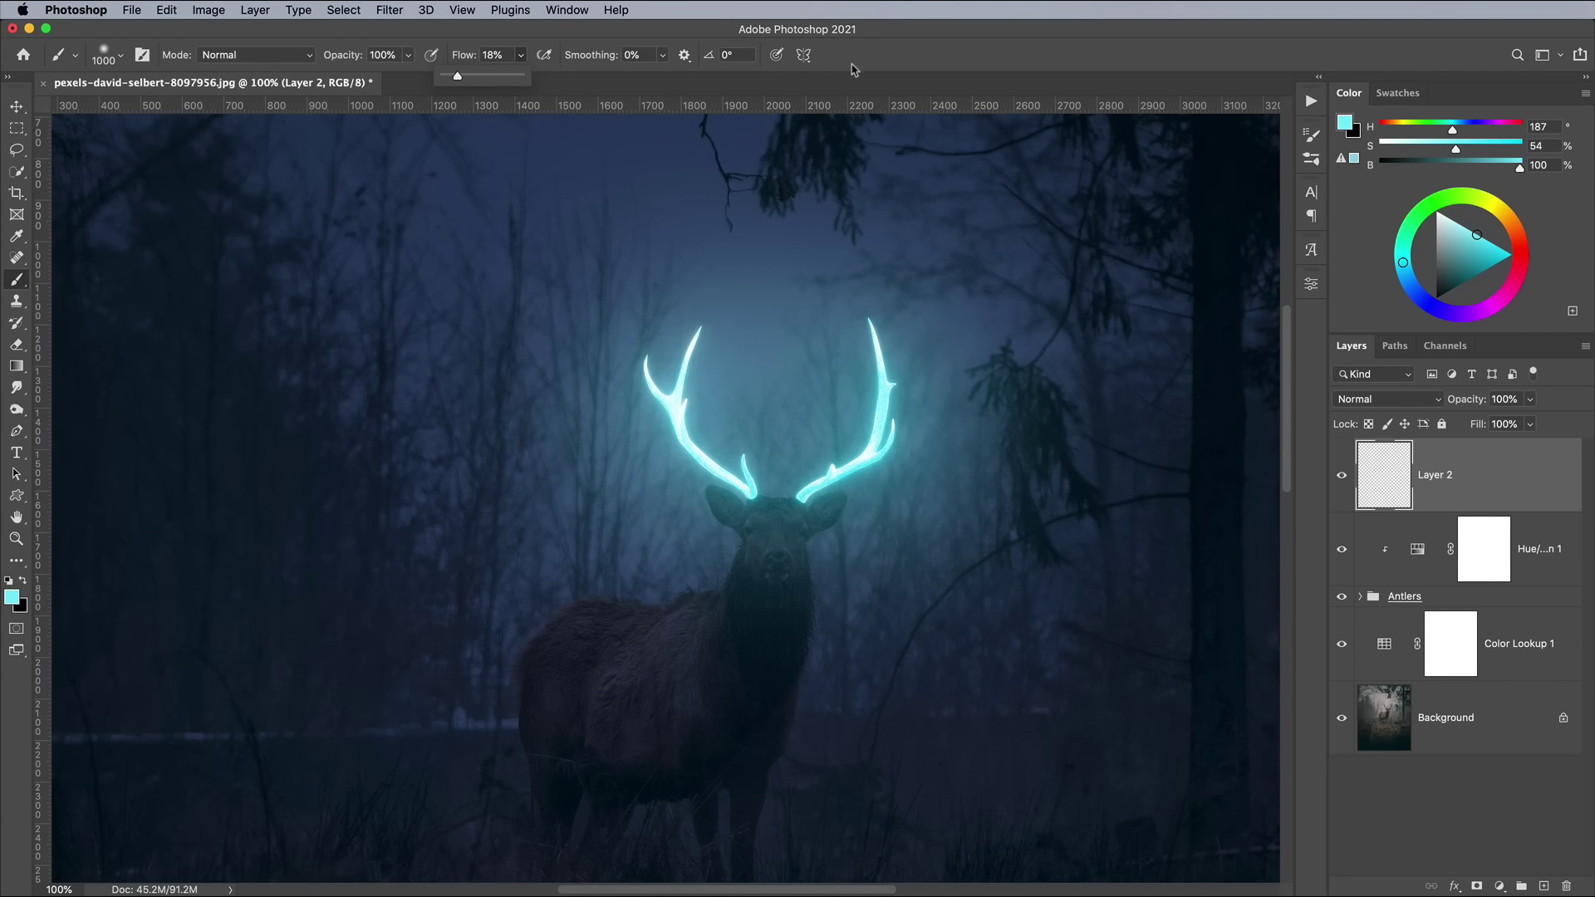
Paint soft cyan over the stag's ears, forehead, muzzle, shoulder and body.
key(bracketleft)
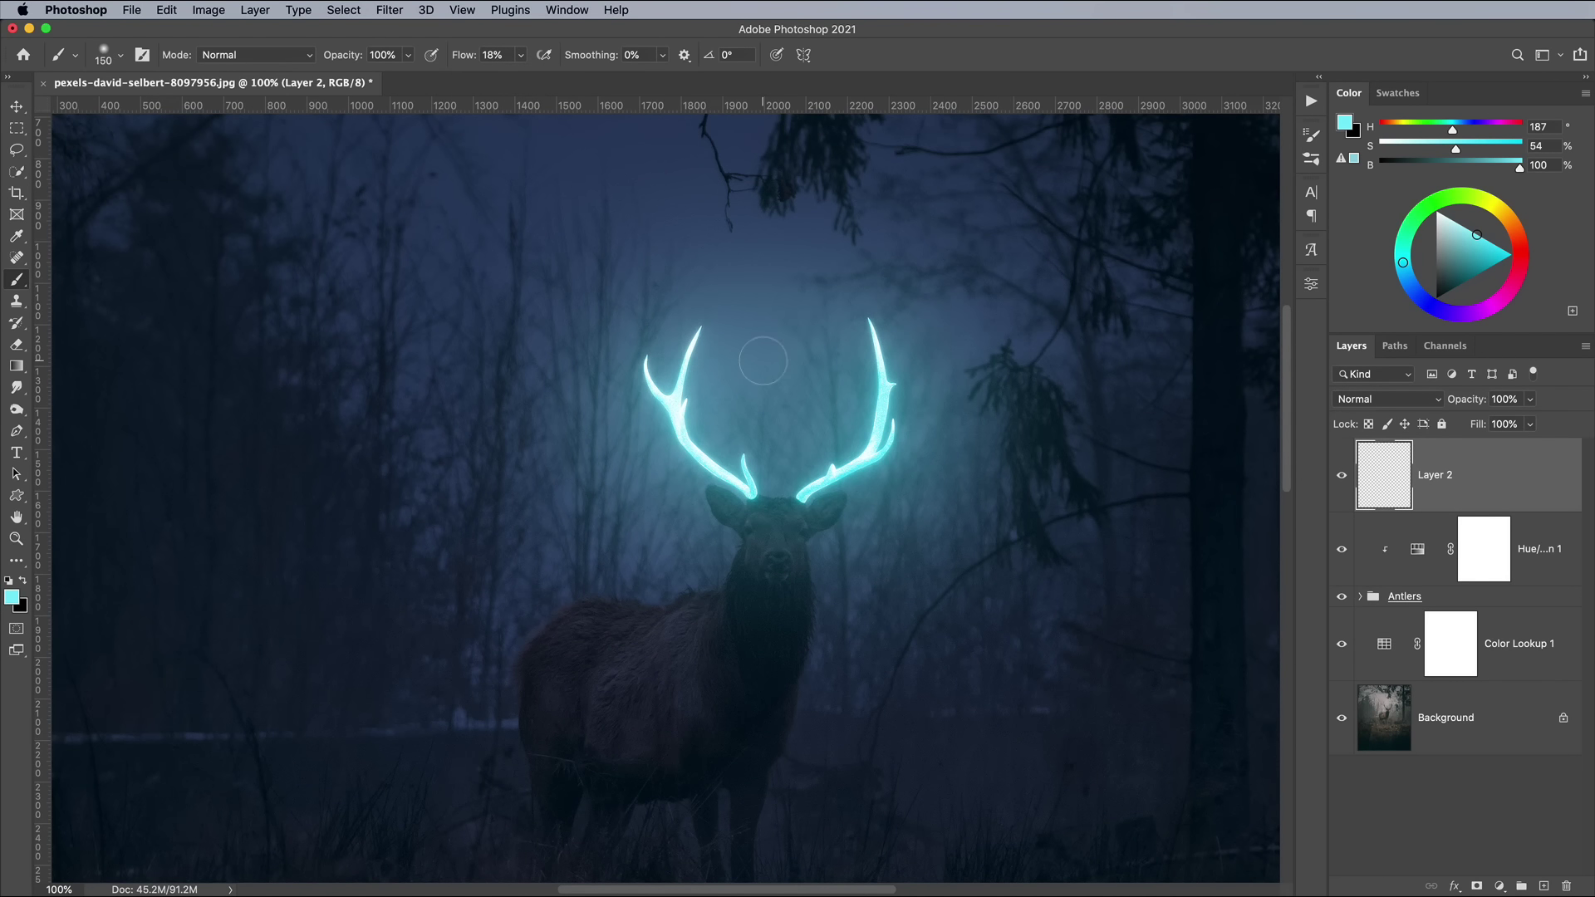
key(ctrl+plus)
key(ctrl+plus)
key(bracketleft)
key(bracketleft)
key(bracketleft)
key(bracketleft)
key(bracketleft)
key(bracketleft)
key(bracketleft)
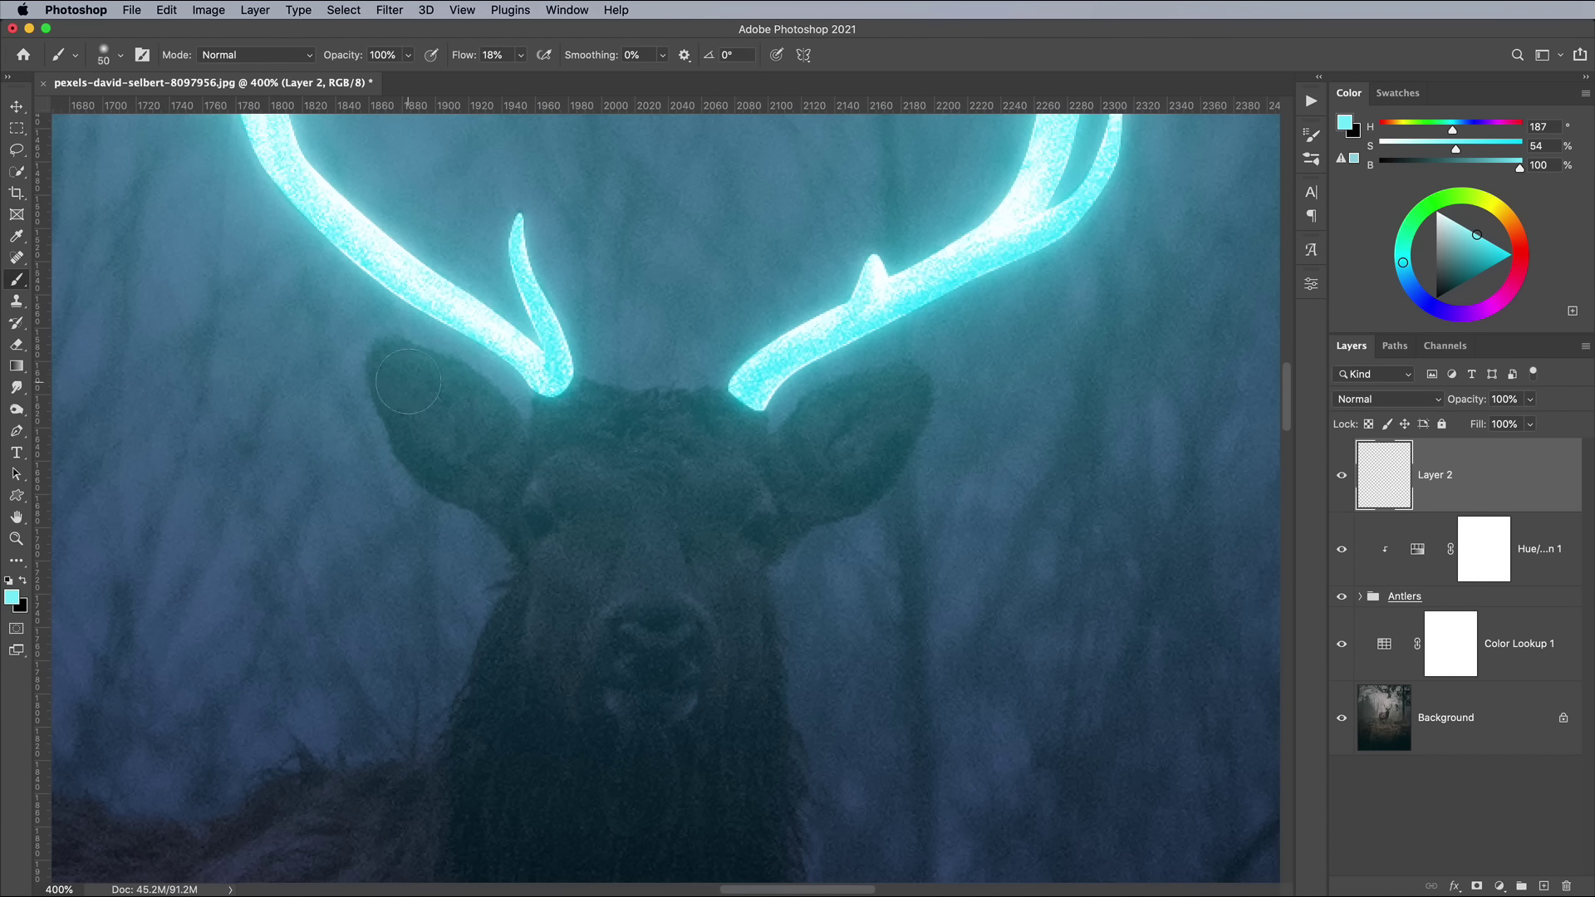
mouse_move(408, 381)
mouse_down()
mouse_move(764, 407)
mouse_move(631, 465)
mouse_move(470, 424)
mouse_move(830, 432)
mouse_move(581, 507)
mouse_move(656, 631)
mouse_move(631, 689)
mouse_move(580, 452)
mouse_move(640, 427)
mouse_up()
scroll(640, 427, down, 5)
key(bracketright)
key(bracketright)
key(bracketright)
key(bracketright)
key(bracketright)
drag(366, 440, 498, 465)
key(ctrl+minus)
mouse_move(831, 390)
mouse_down()
mouse_move(481, 447)
mouse_move(427, 634)
mouse_move(285, 551)
mouse_move(695, 498)
mouse_up()
key(ctrl+minus)
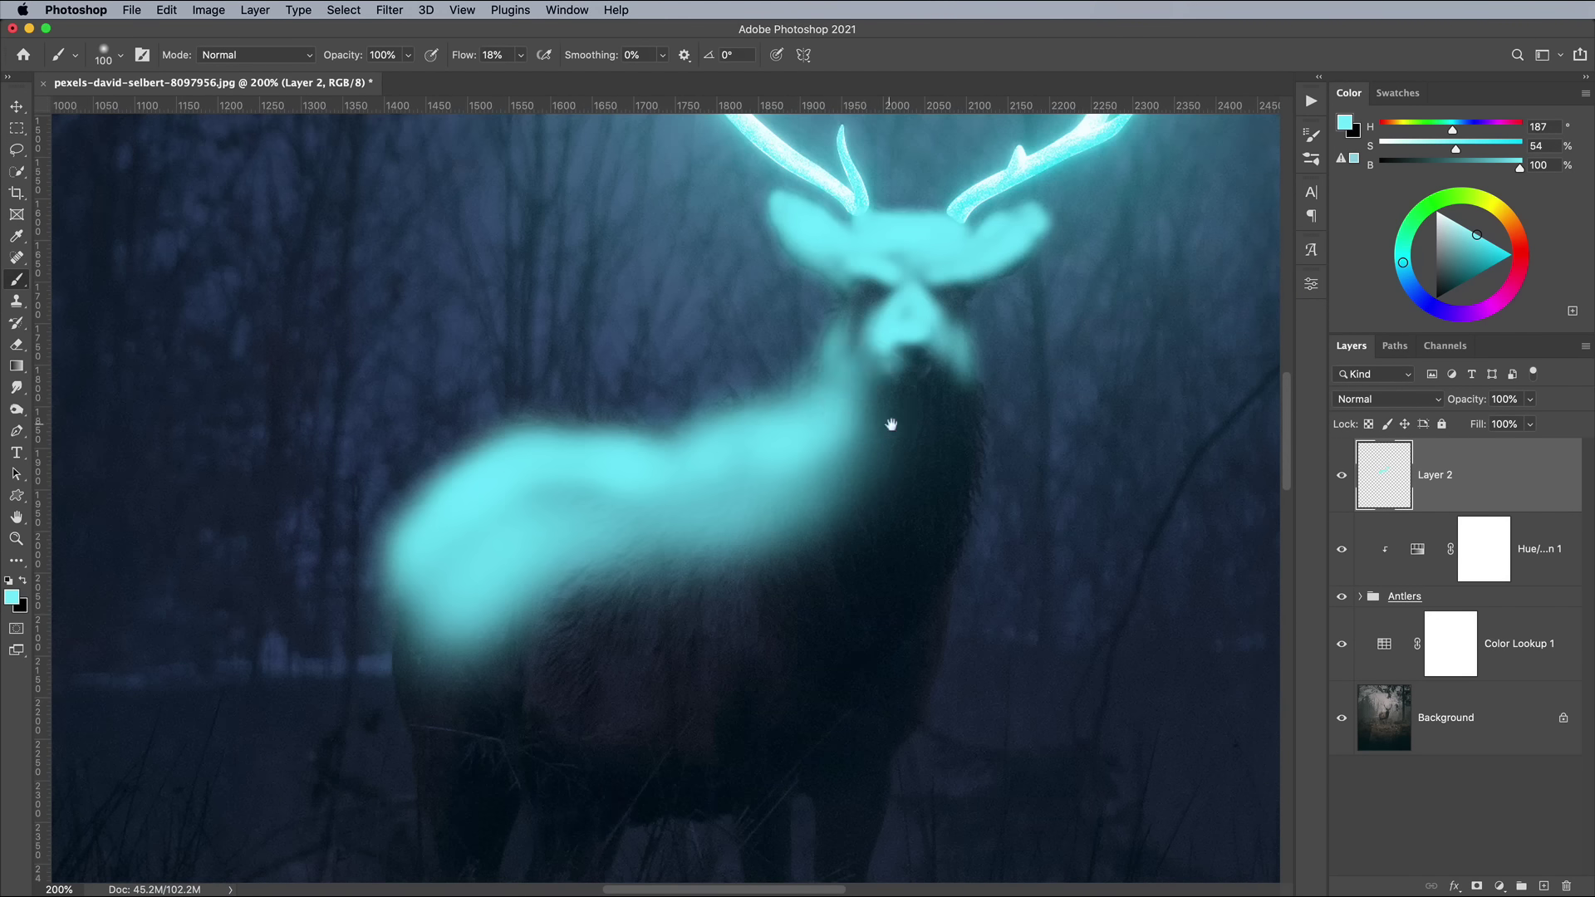
drag(891, 424, 849, 565)
Make Layer 2 Color Dodge with 30% fill, then add an empty Layer 3 above it.
click(1346, 400)
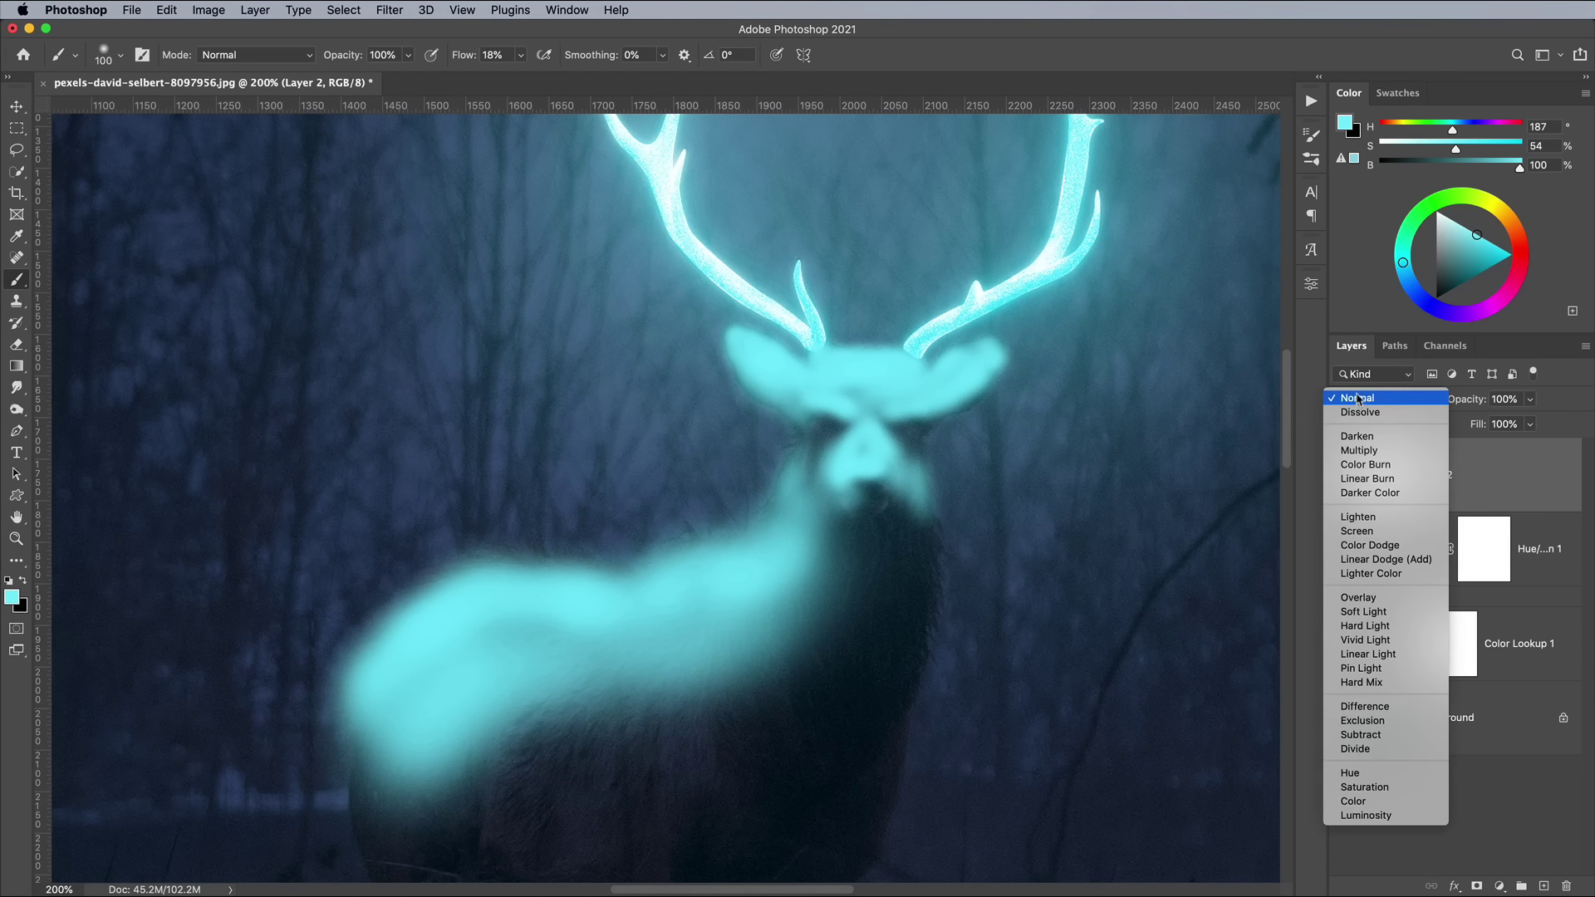
click(1366, 545)
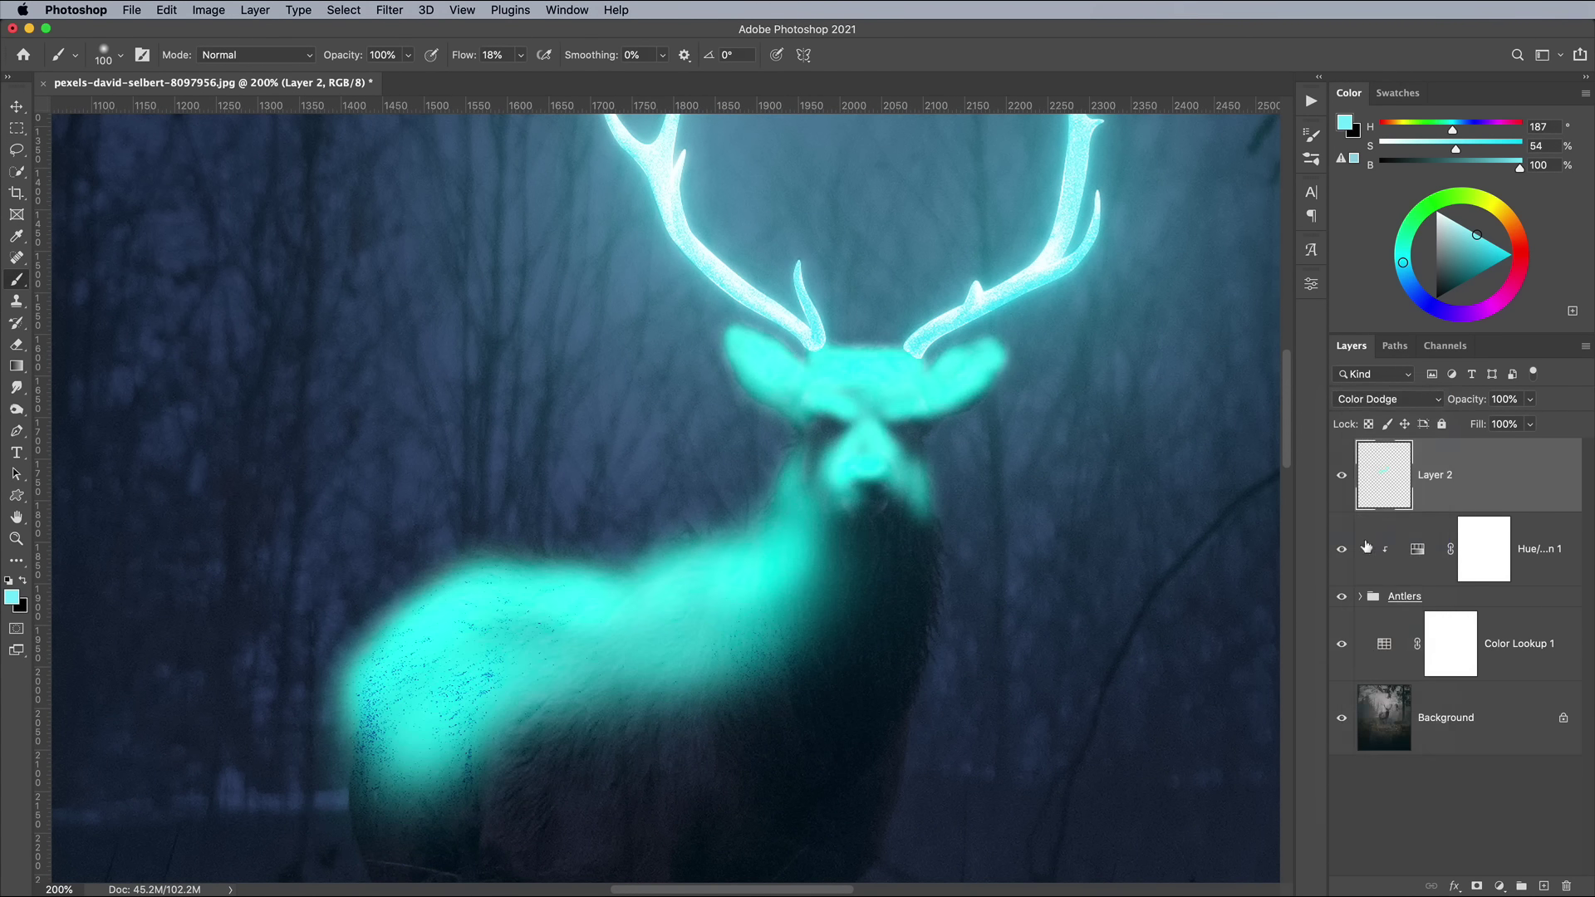
click(1528, 424)
drag(1536, 446, 1480, 451)
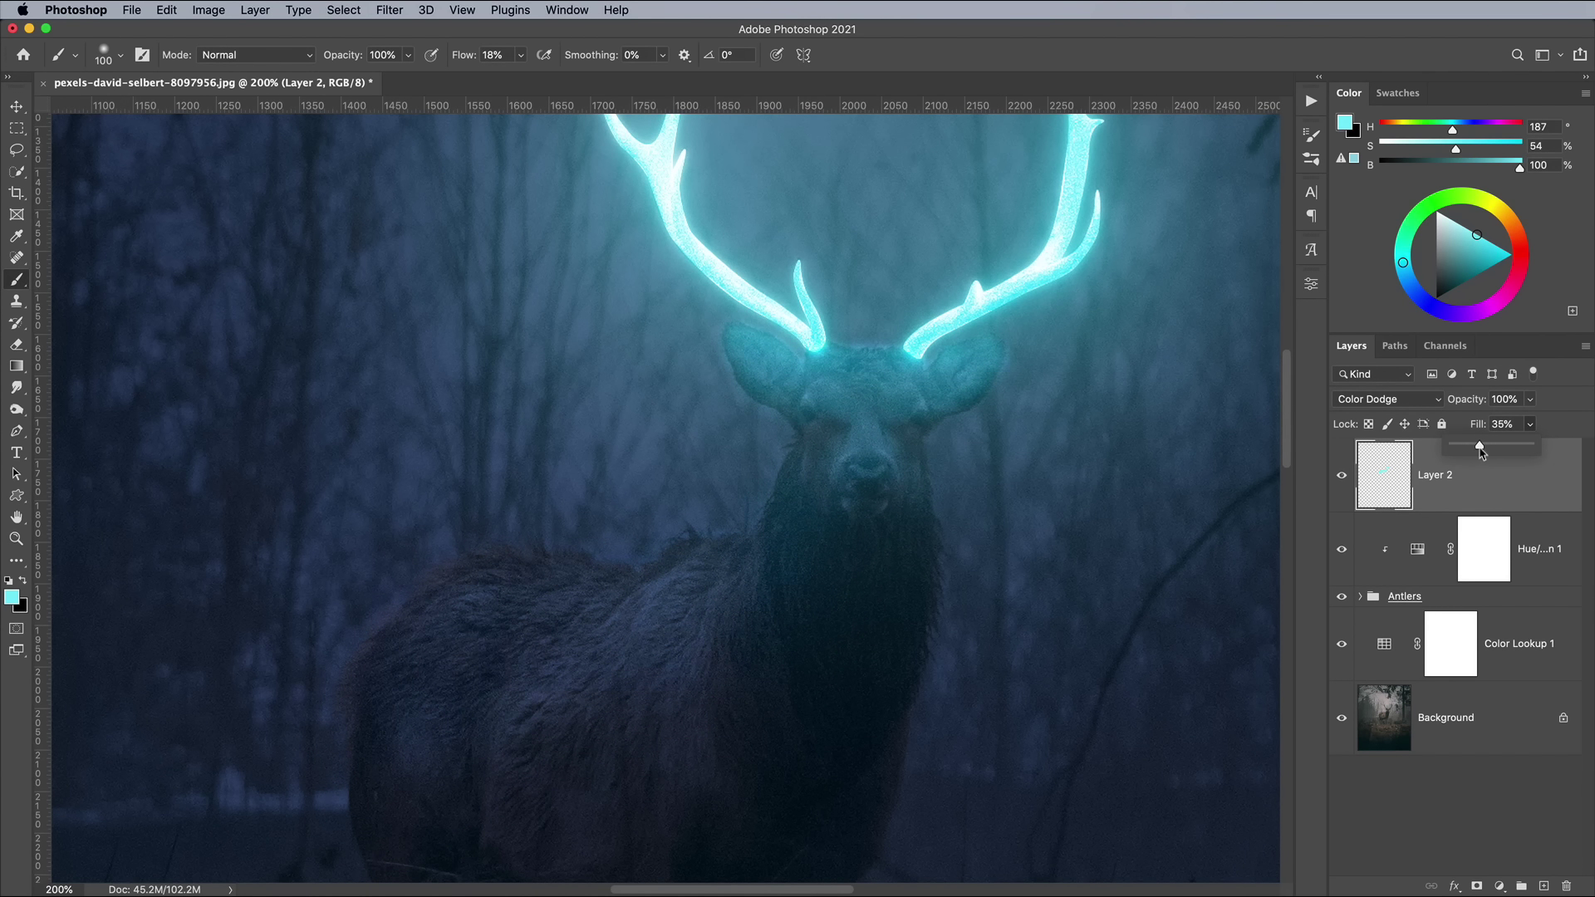
drag(1483, 450, 1483, 450)
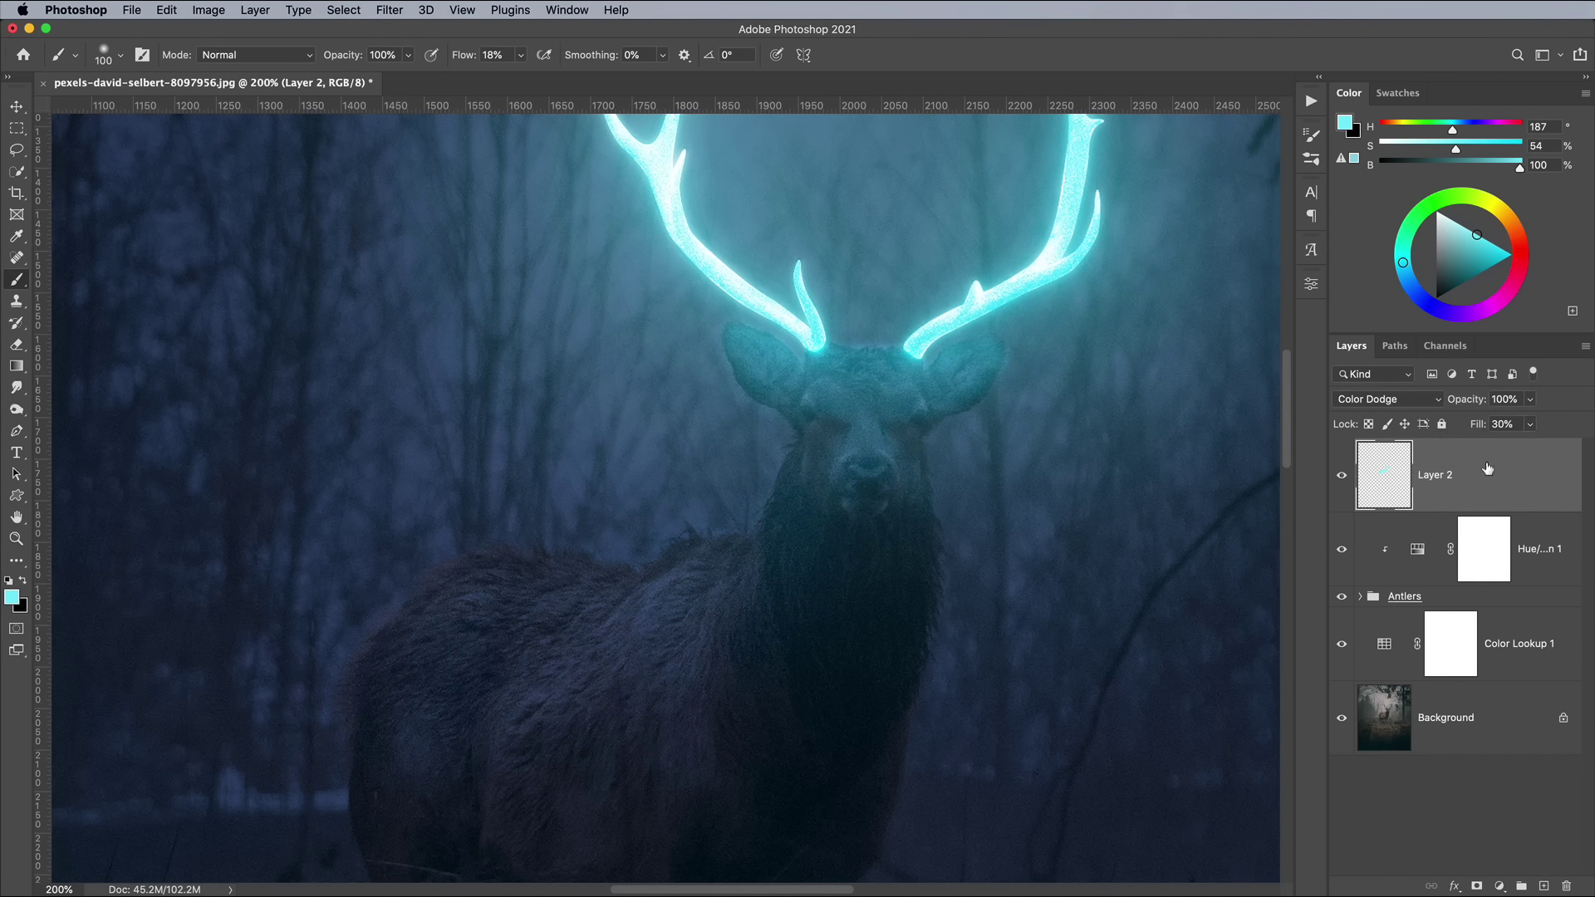
click(1543, 885)
key(super+minus)
key(super+minus)
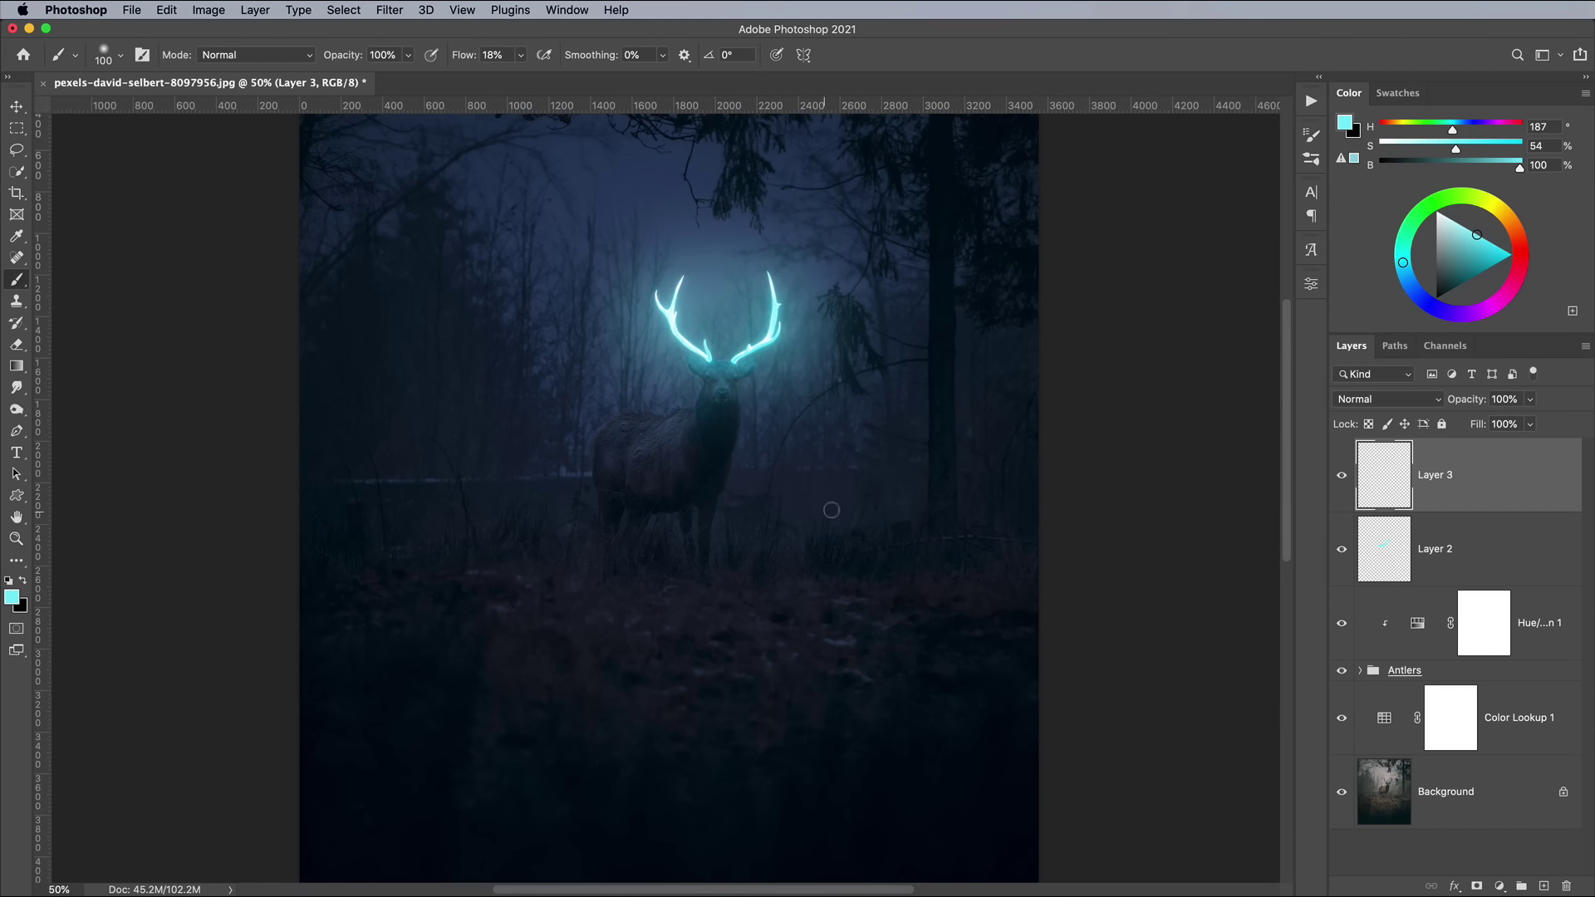
Brush cyan mist over the ground and down the tree trunk on Layer 3.
mouse_move(562, 614)
mouse_down()
mouse_move(716, 641)
mouse_move(617, 634)
mouse_move(850, 646)
mouse_move(528, 630)
mouse_move(843, 626)
mouse_move(886, 600)
mouse_up()
scroll(864, 499, up, 1)
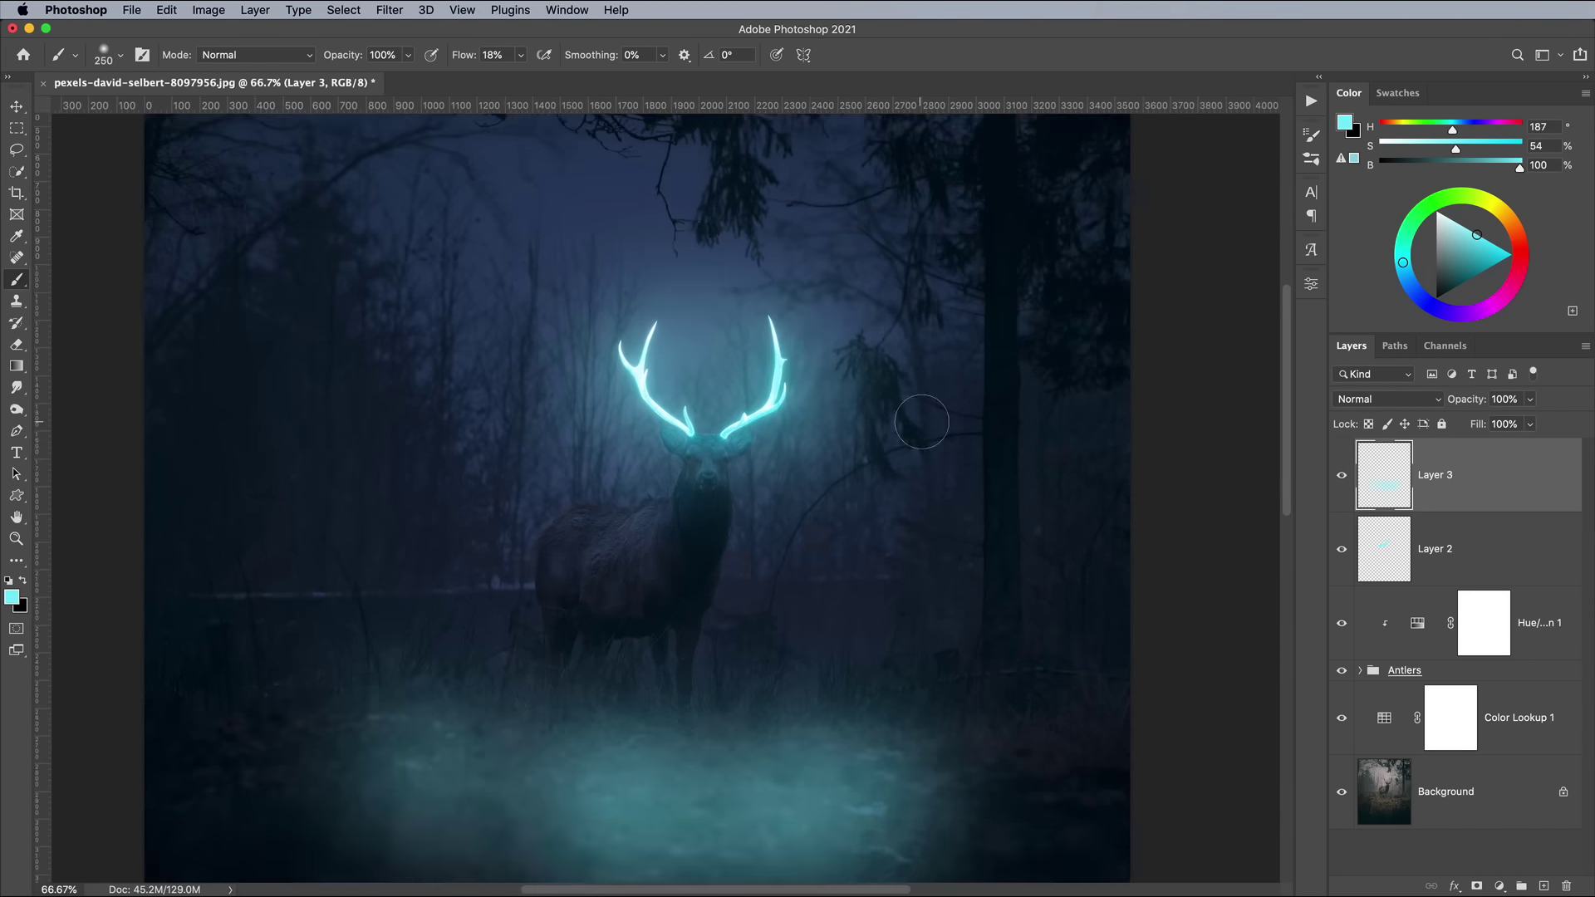
scroll(946, 285, up, 3)
key([)
key([)
key([)
key([)
key([)
key([)
key([)
key([)
key([)
key([)
key([)
key([)
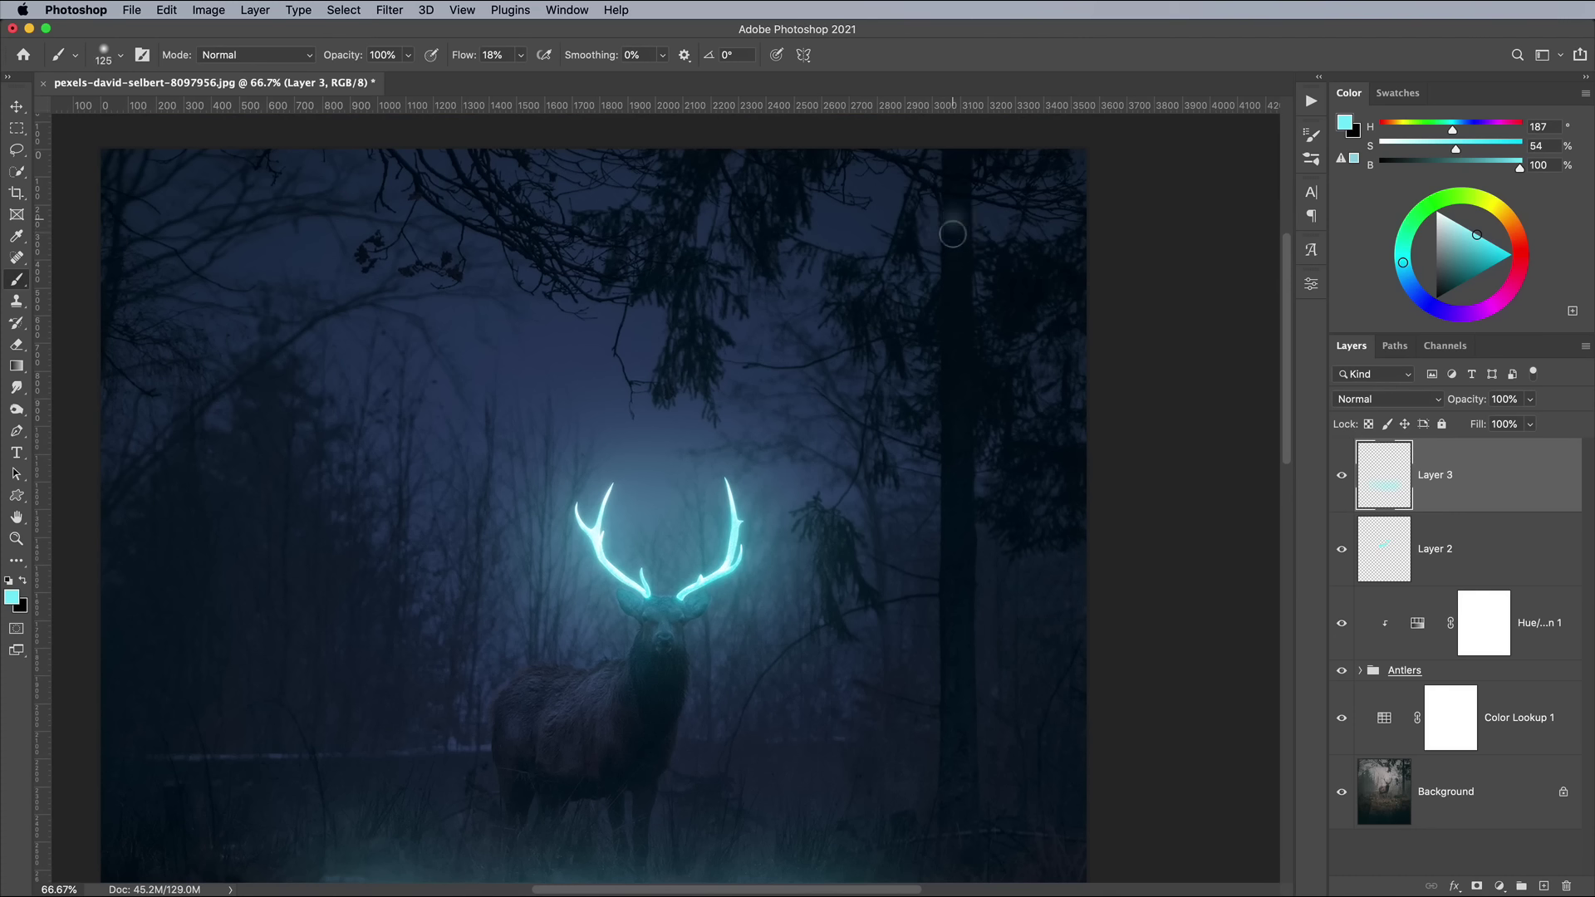
shift+click(951, 839)
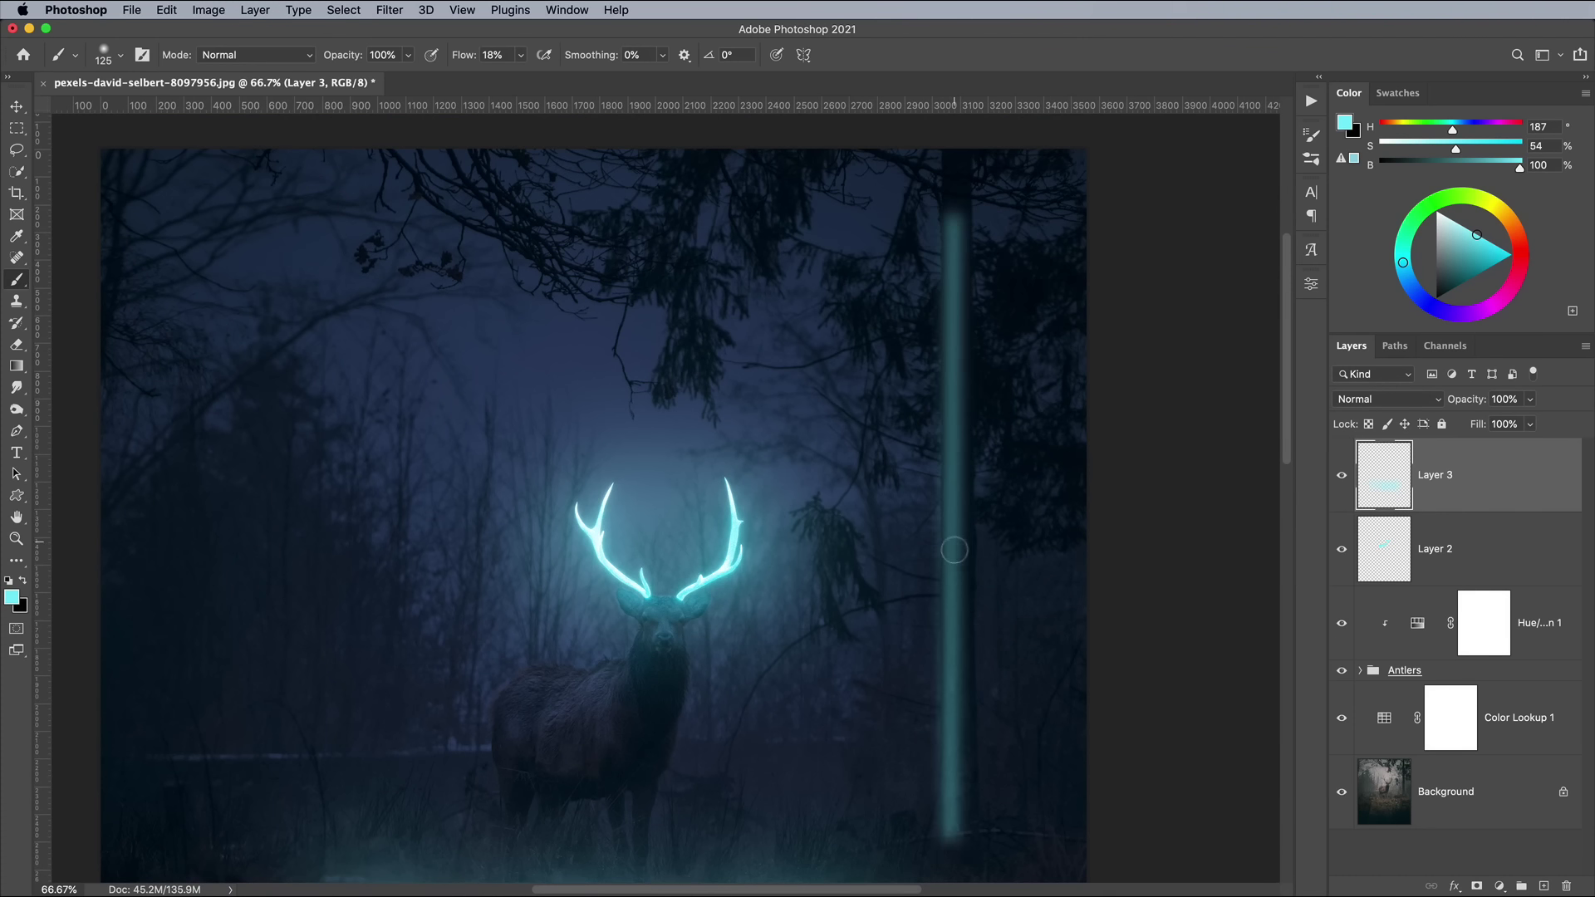
drag(920, 765, 919, 569)
key(])
key(])
key(])
scroll(963, 482, up, 5)
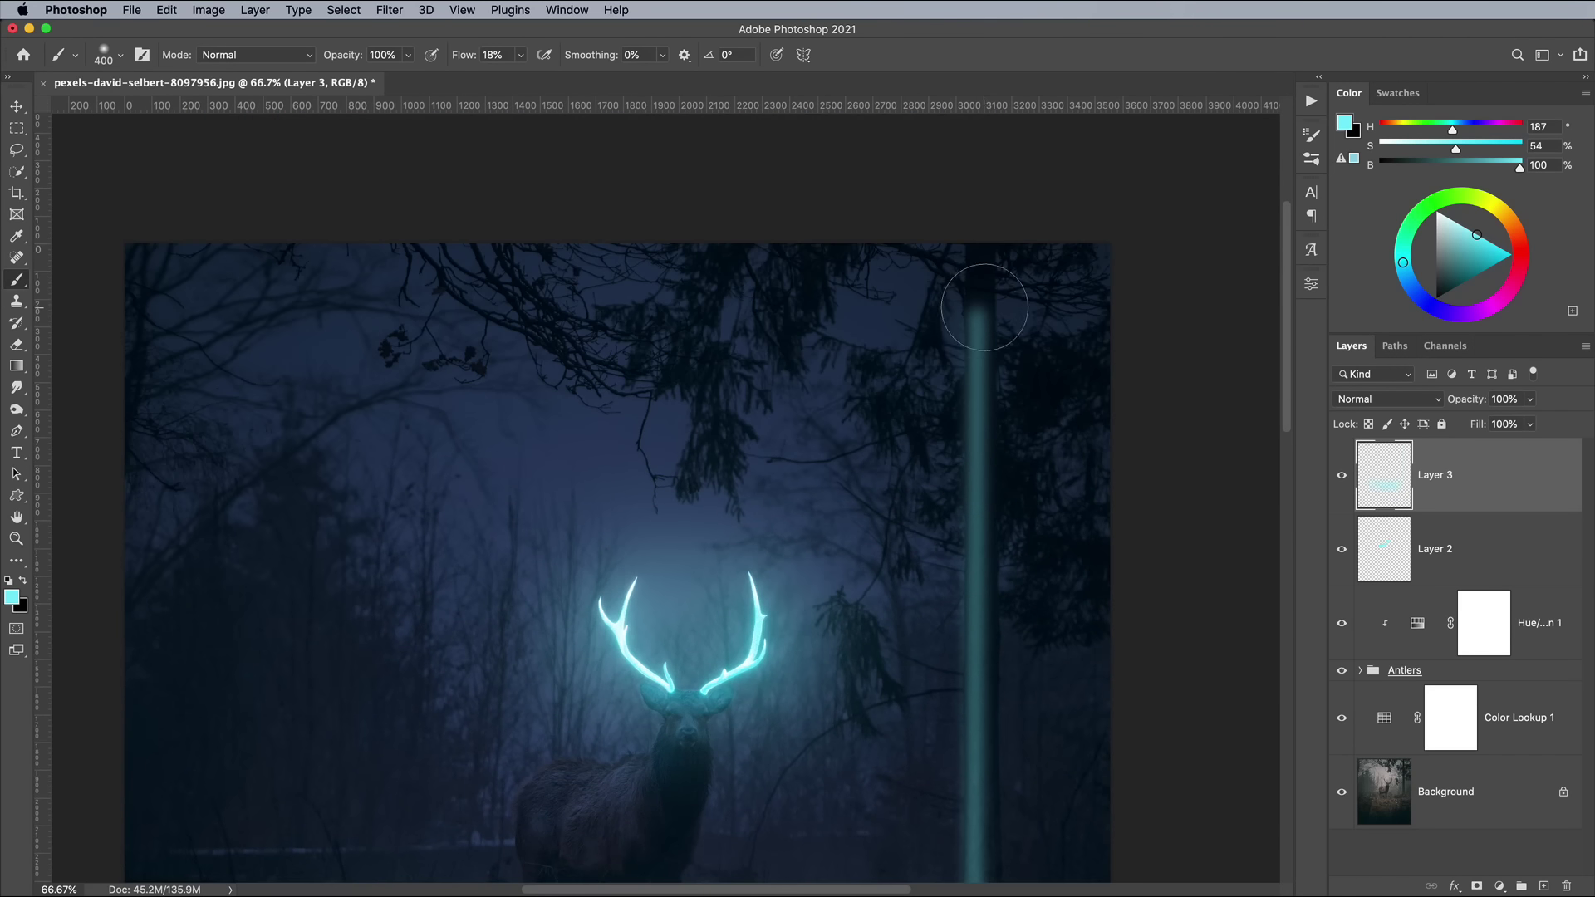
scroll(938, 537, down, 5)
scroll(937, 536, left, 2)
scroll(769, 304, down, 3)
scroll(768, 303, left, 2)
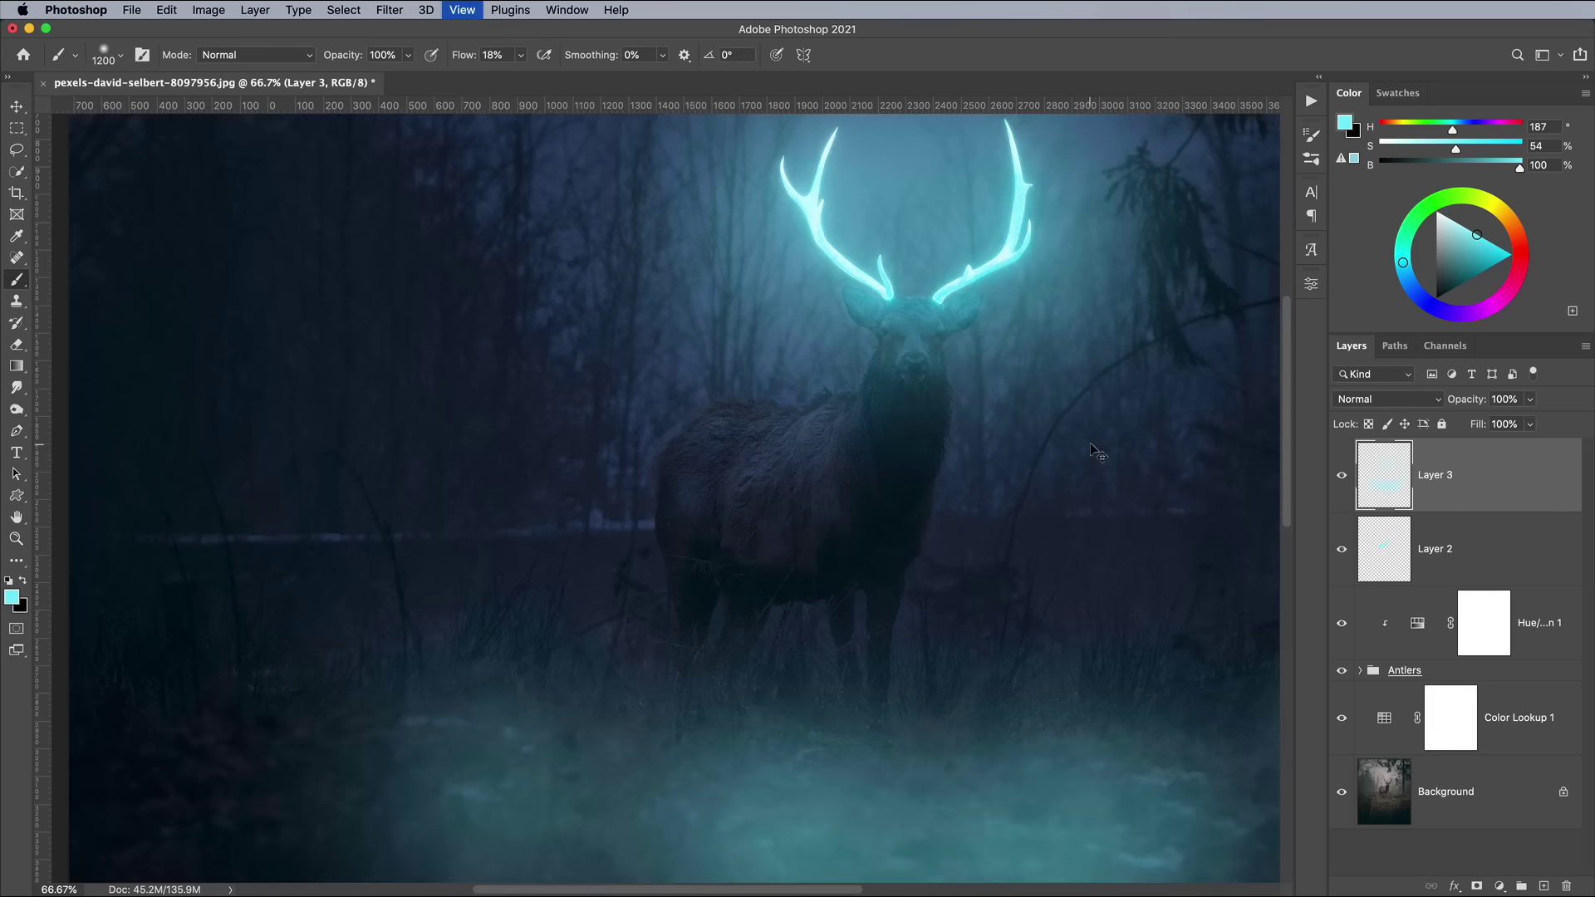
key(super+minus)
Give Layer 3 a Color Dodge blend, then open Grain-Texture-05.png in Photoshop.
click(1385, 398)
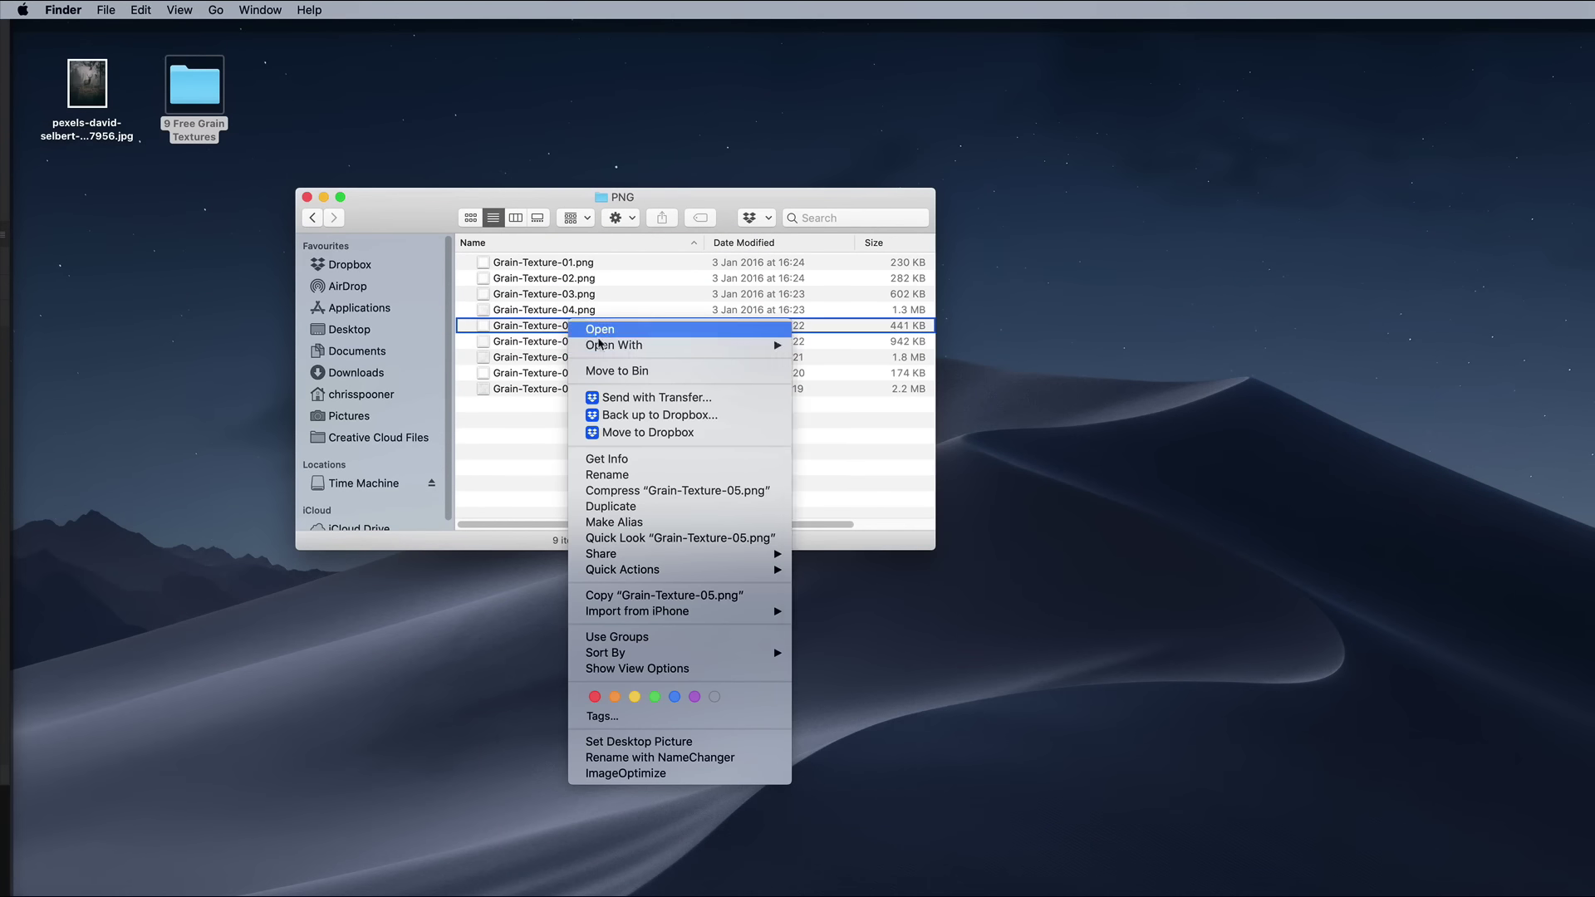
mouse_move(731, 345)
click(841, 409)
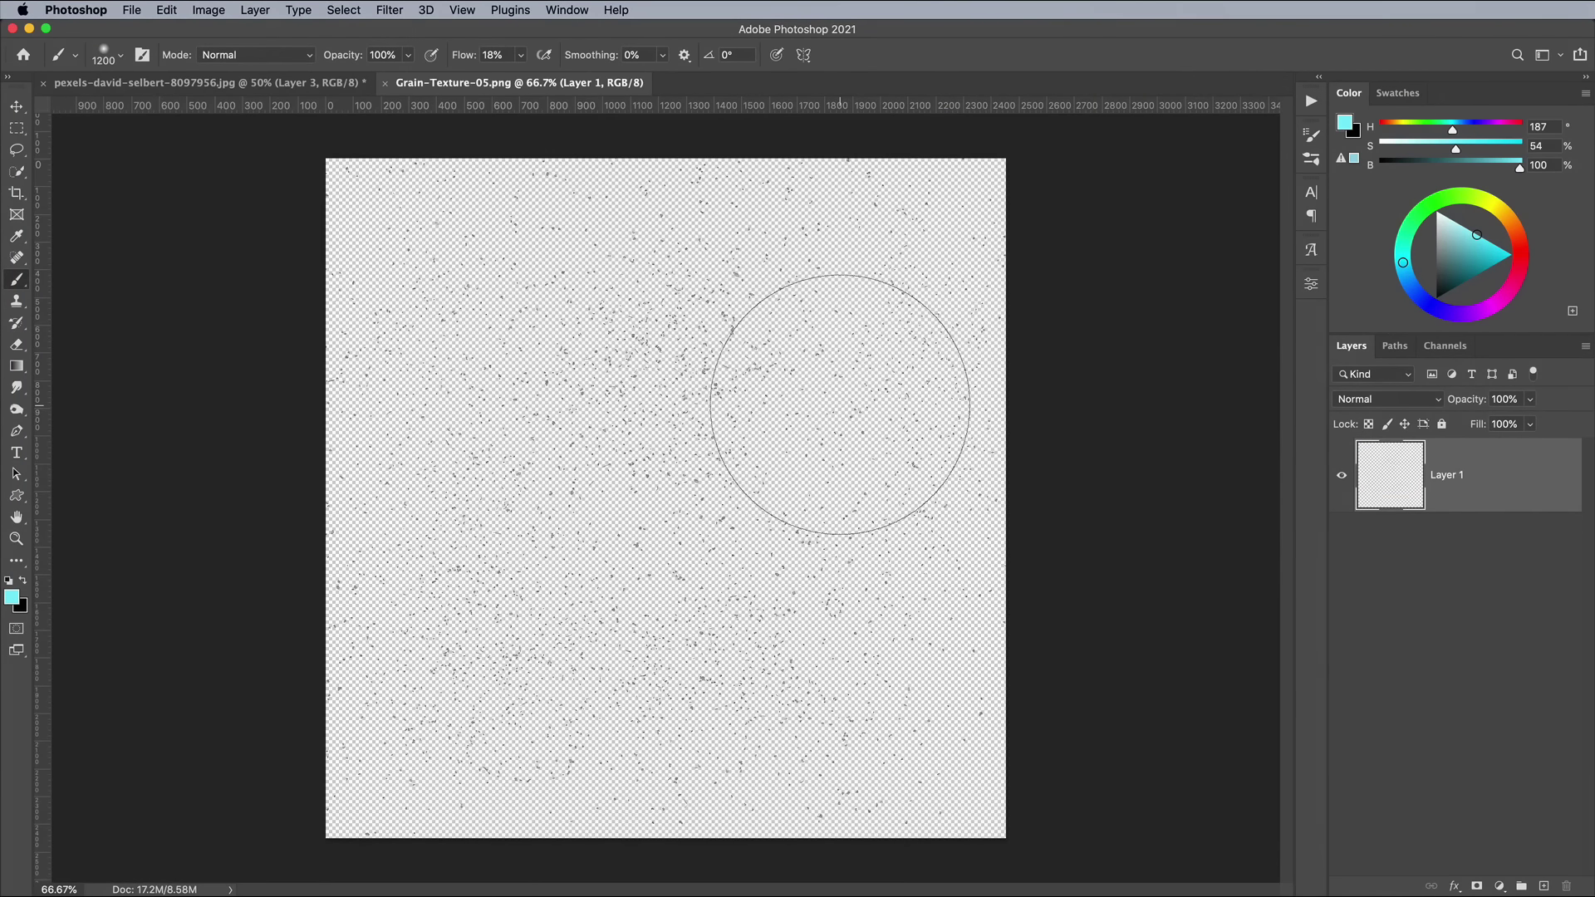
Copy all of Grain-Texture-05.png, close it, and paste it into the stag image as Layer 4.
key(super+a)
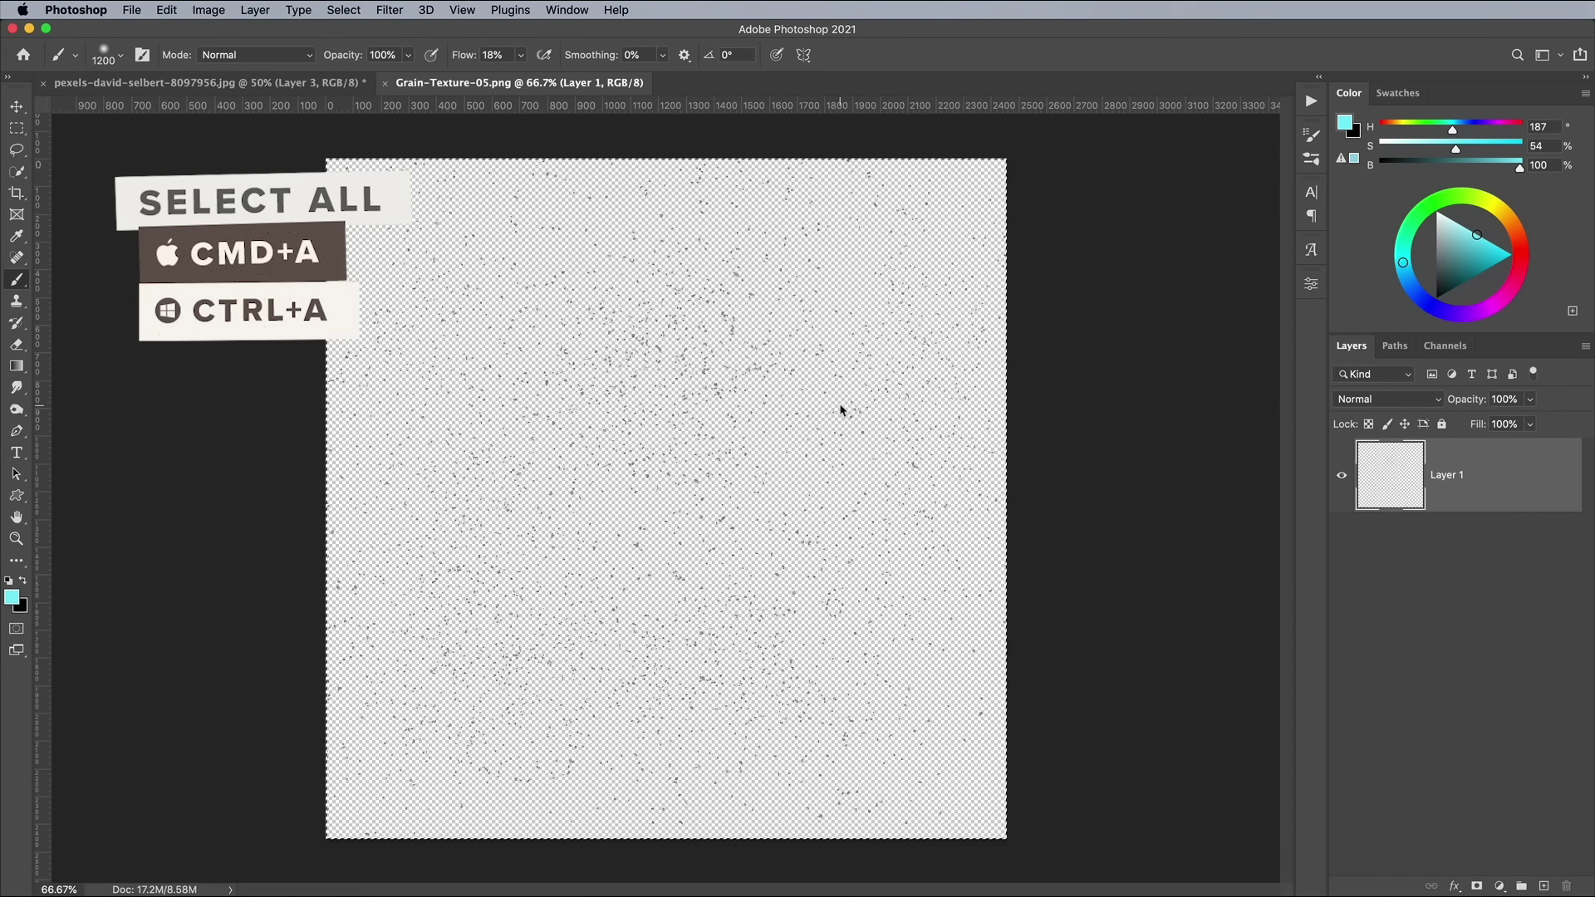
key(super+c)
key(super+w)
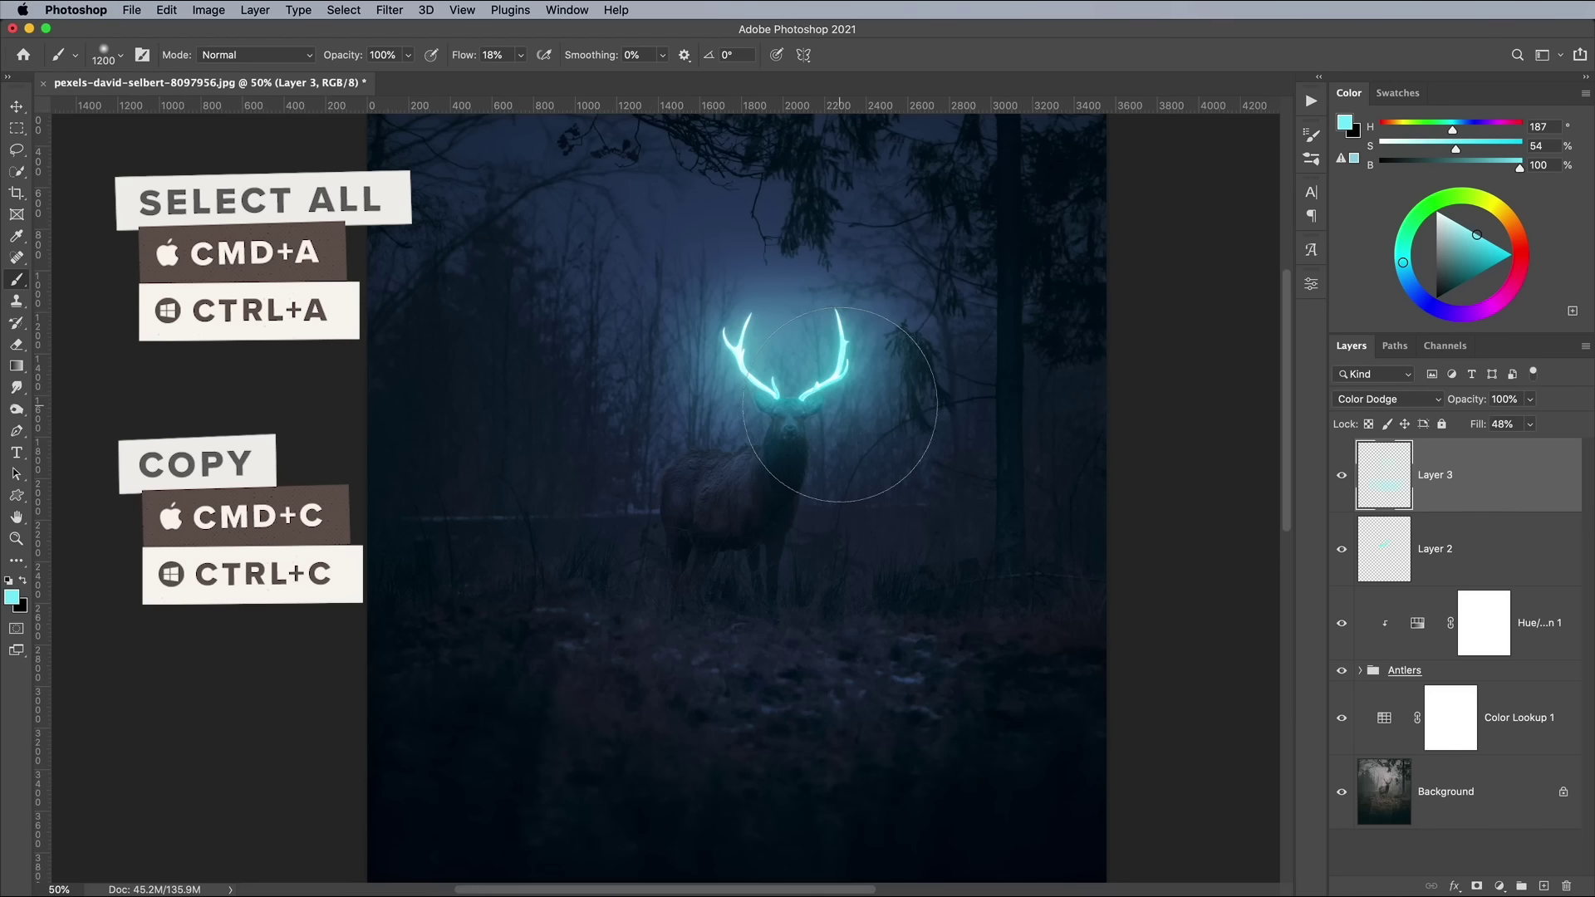
key(super+v)
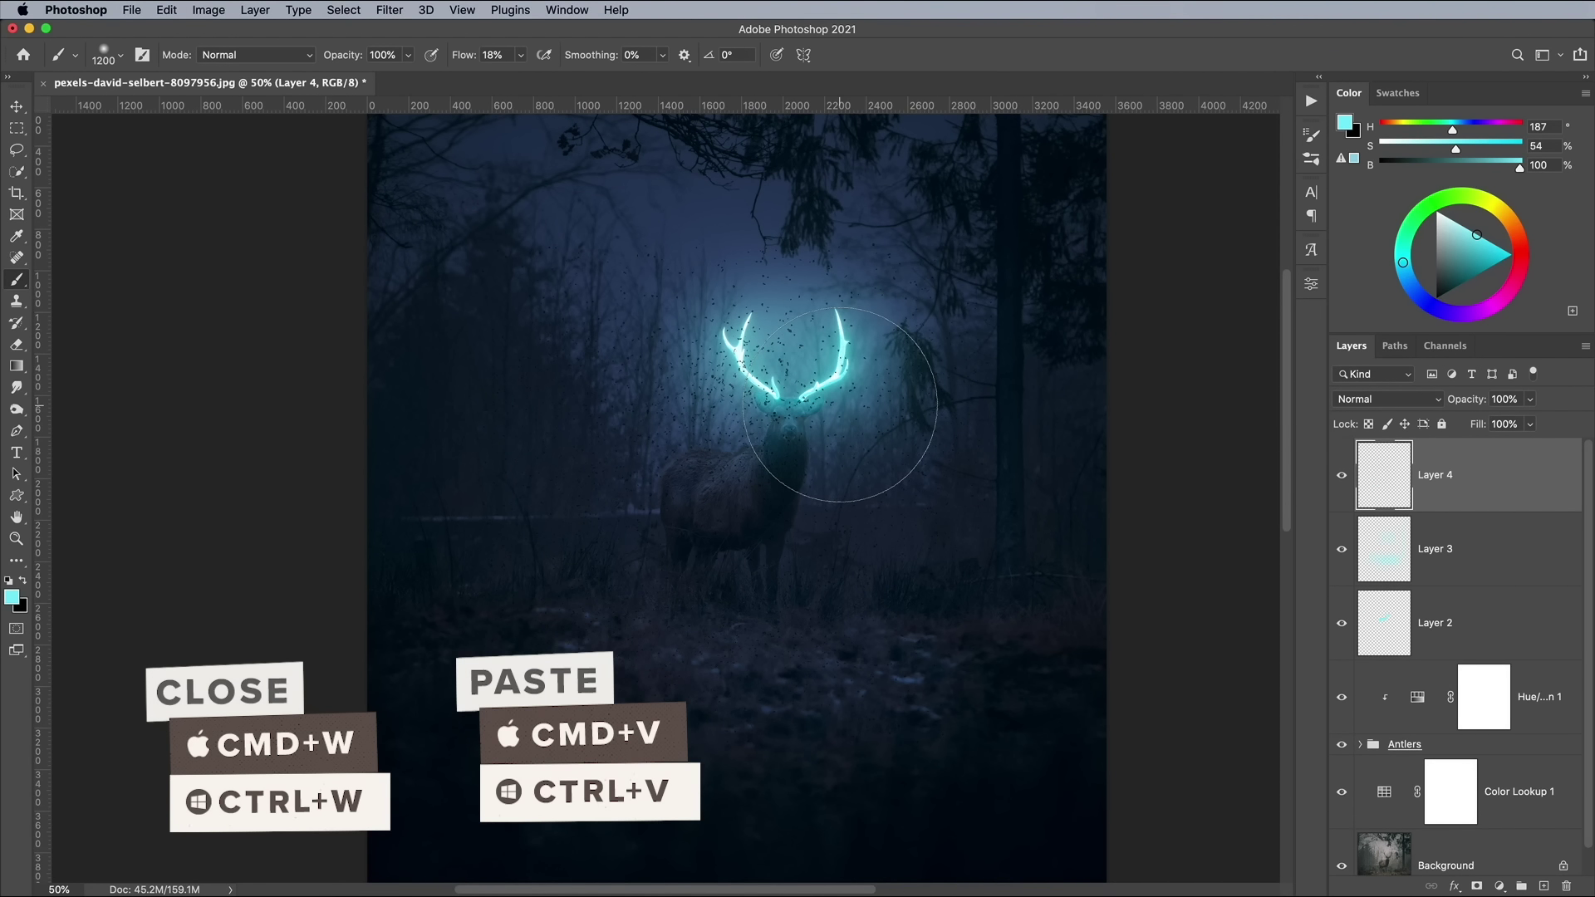
Invert Layer 4 into white specks and set its blend mode to Overlay.
click(208, 10)
mouse_move(237, 58)
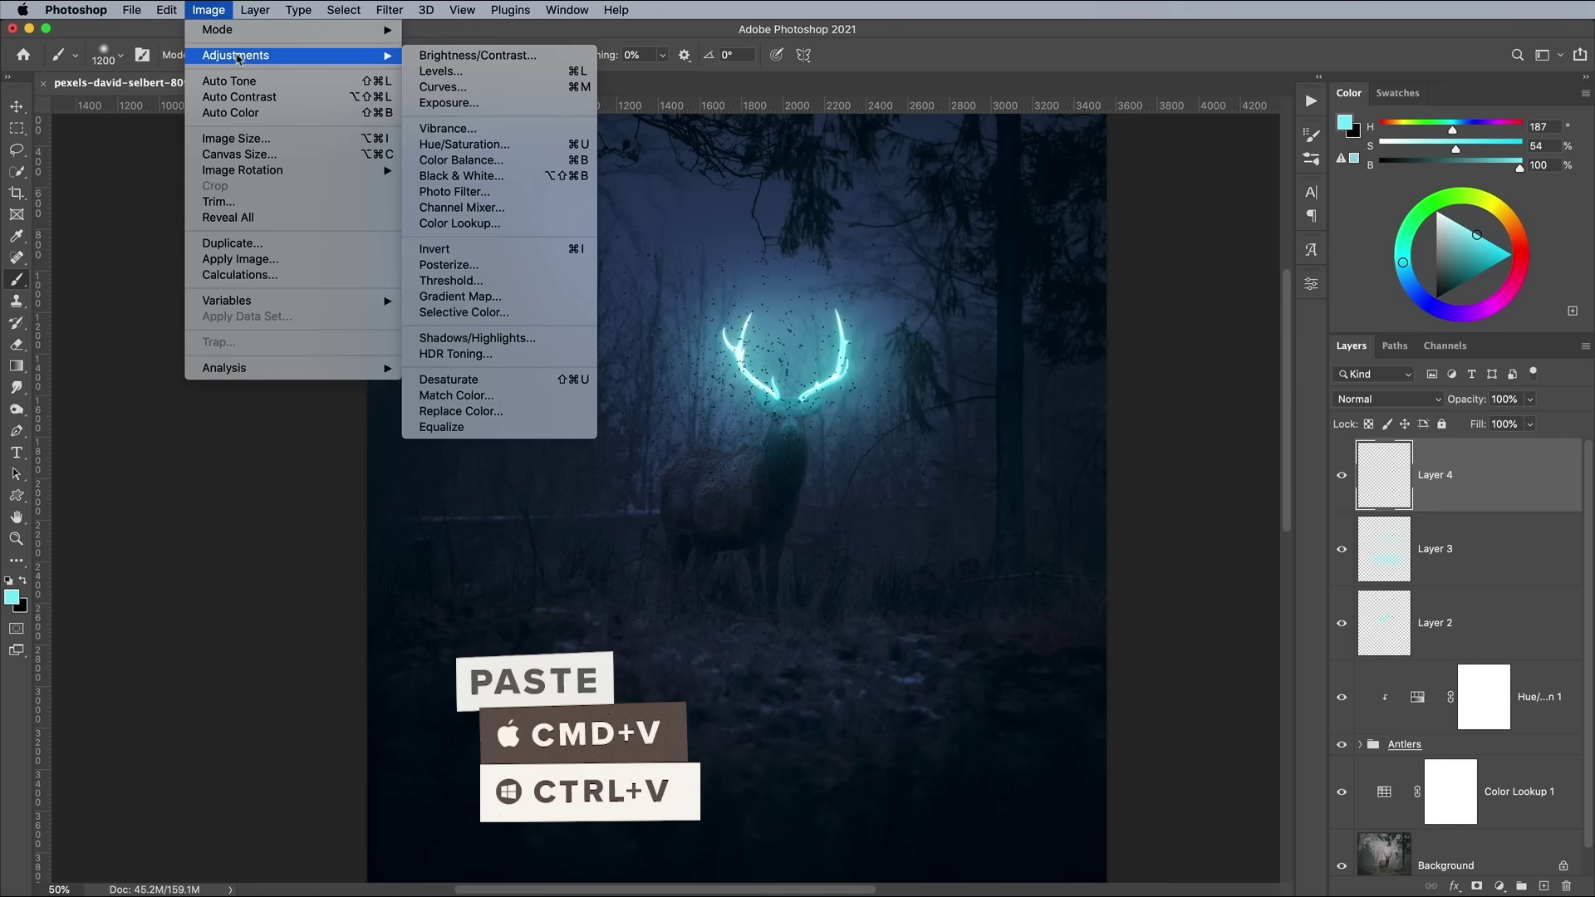
click(447, 249)
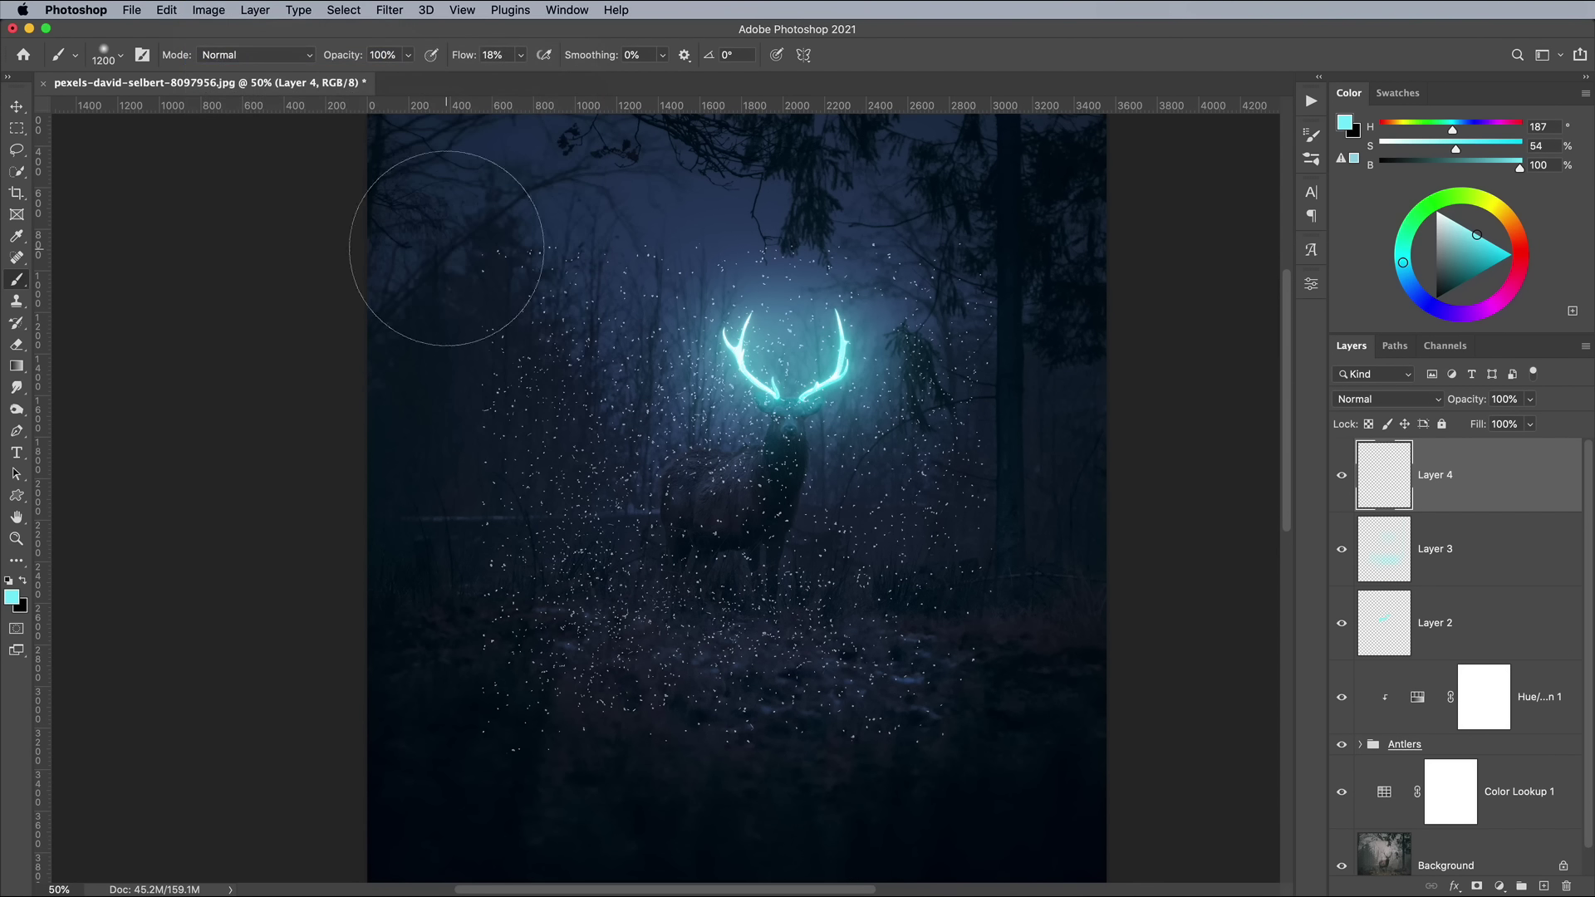
click(1353, 402)
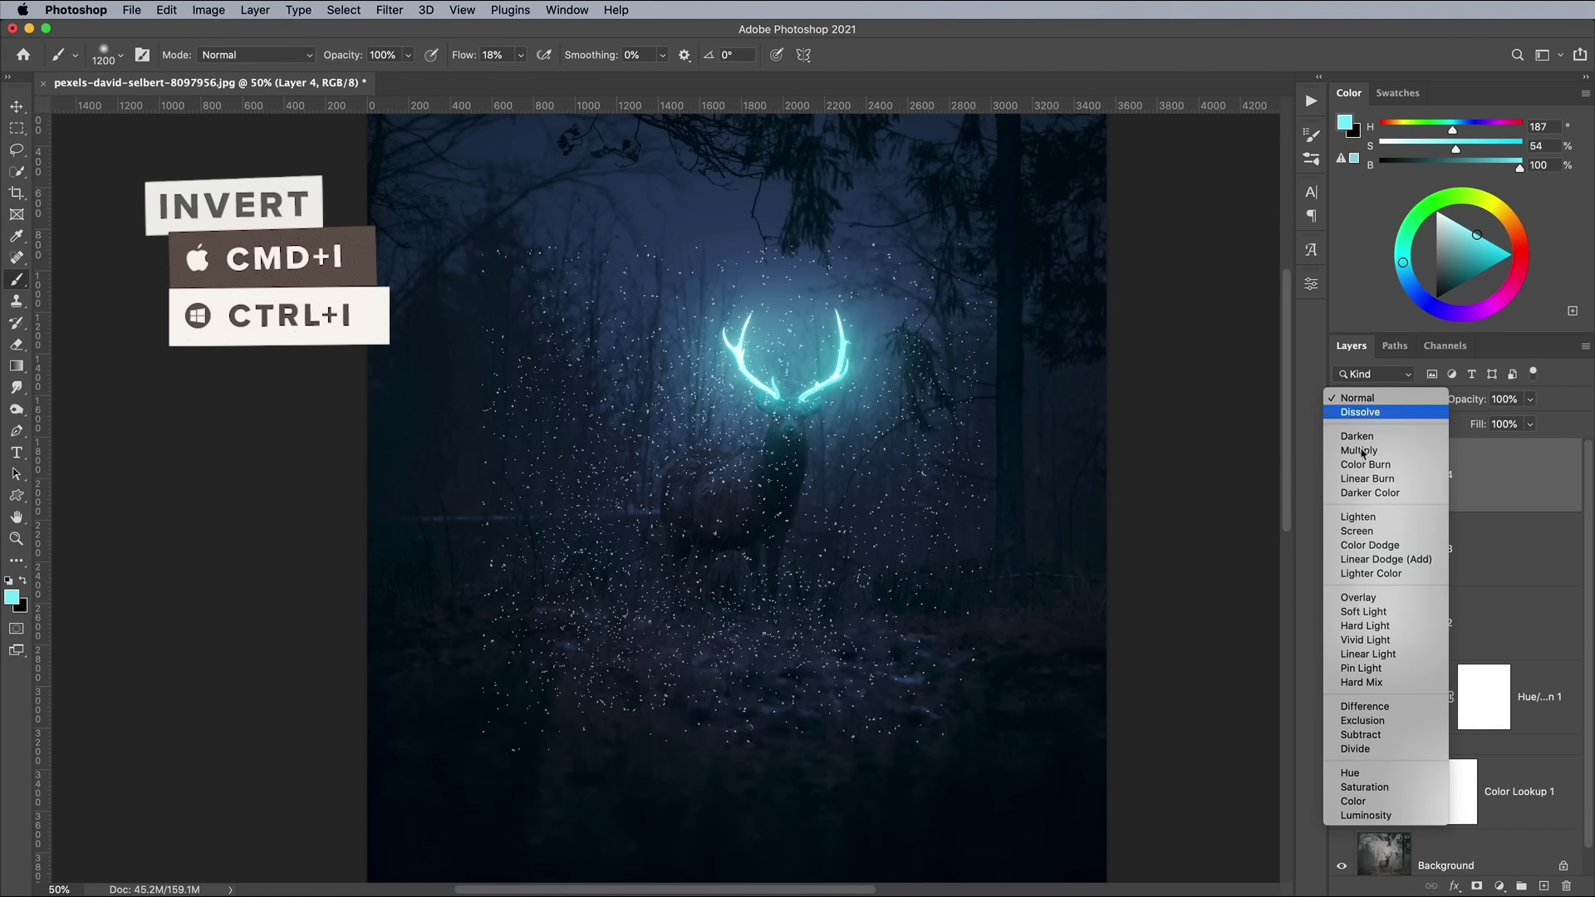
click(1360, 597)
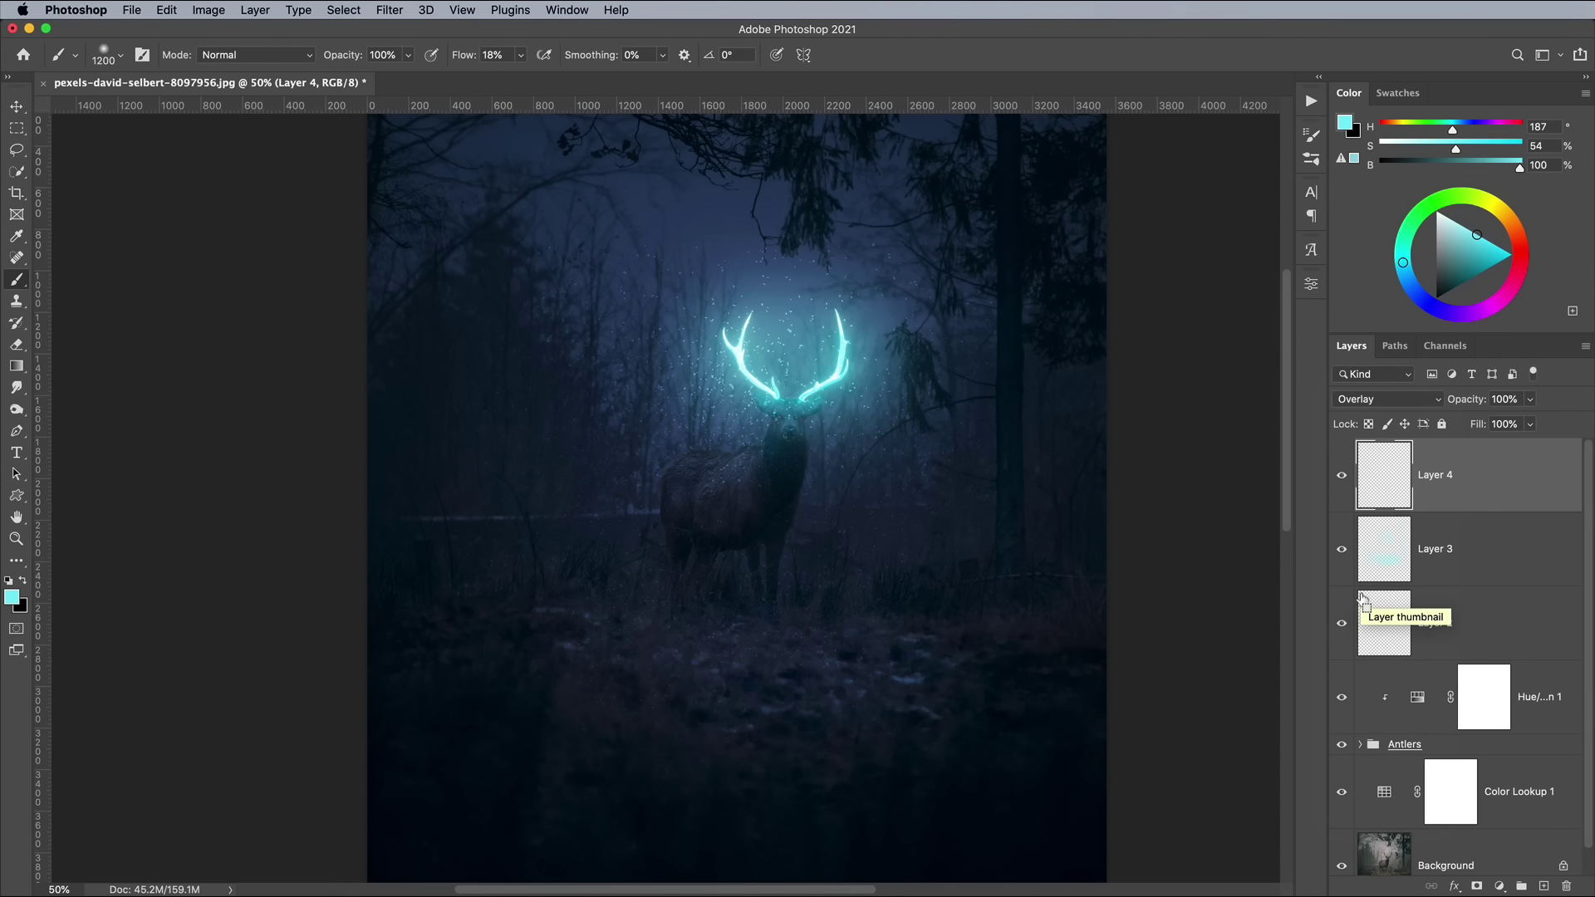
Shrink the speck layer, move it over the stag's head and rotate it 90°.
key(super+t)
drag(482, 242, 716, 351)
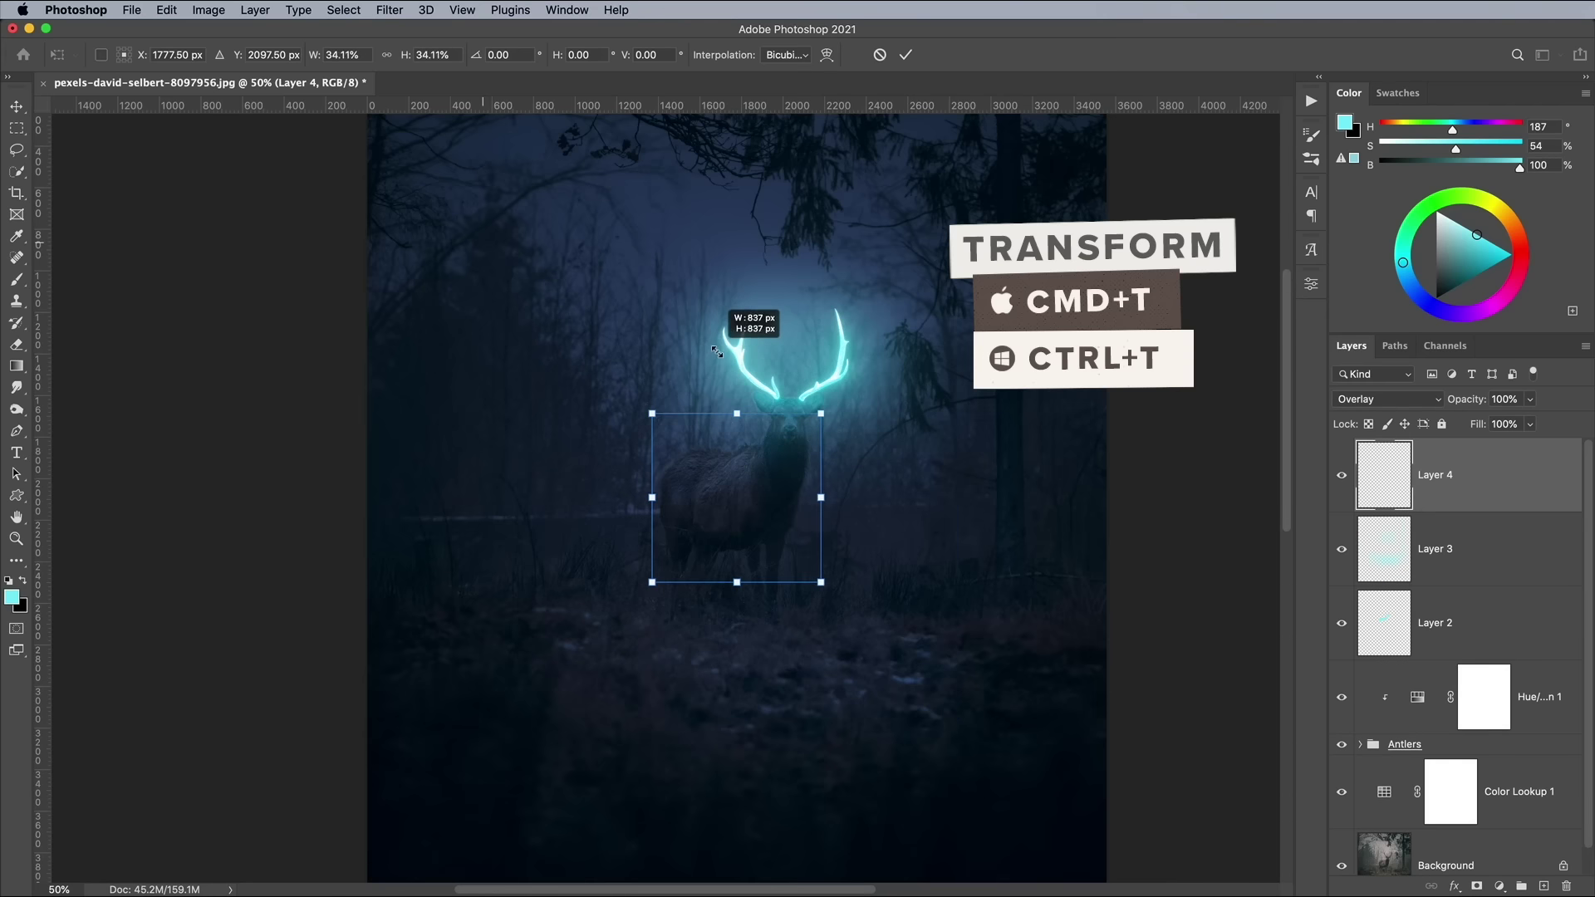
drag(718, 483, 766, 342)
drag(687, 260, 665, 238)
drag(903, 344, 911, 401)
key(super+equal)
drag(959, 683, 1013, 509)
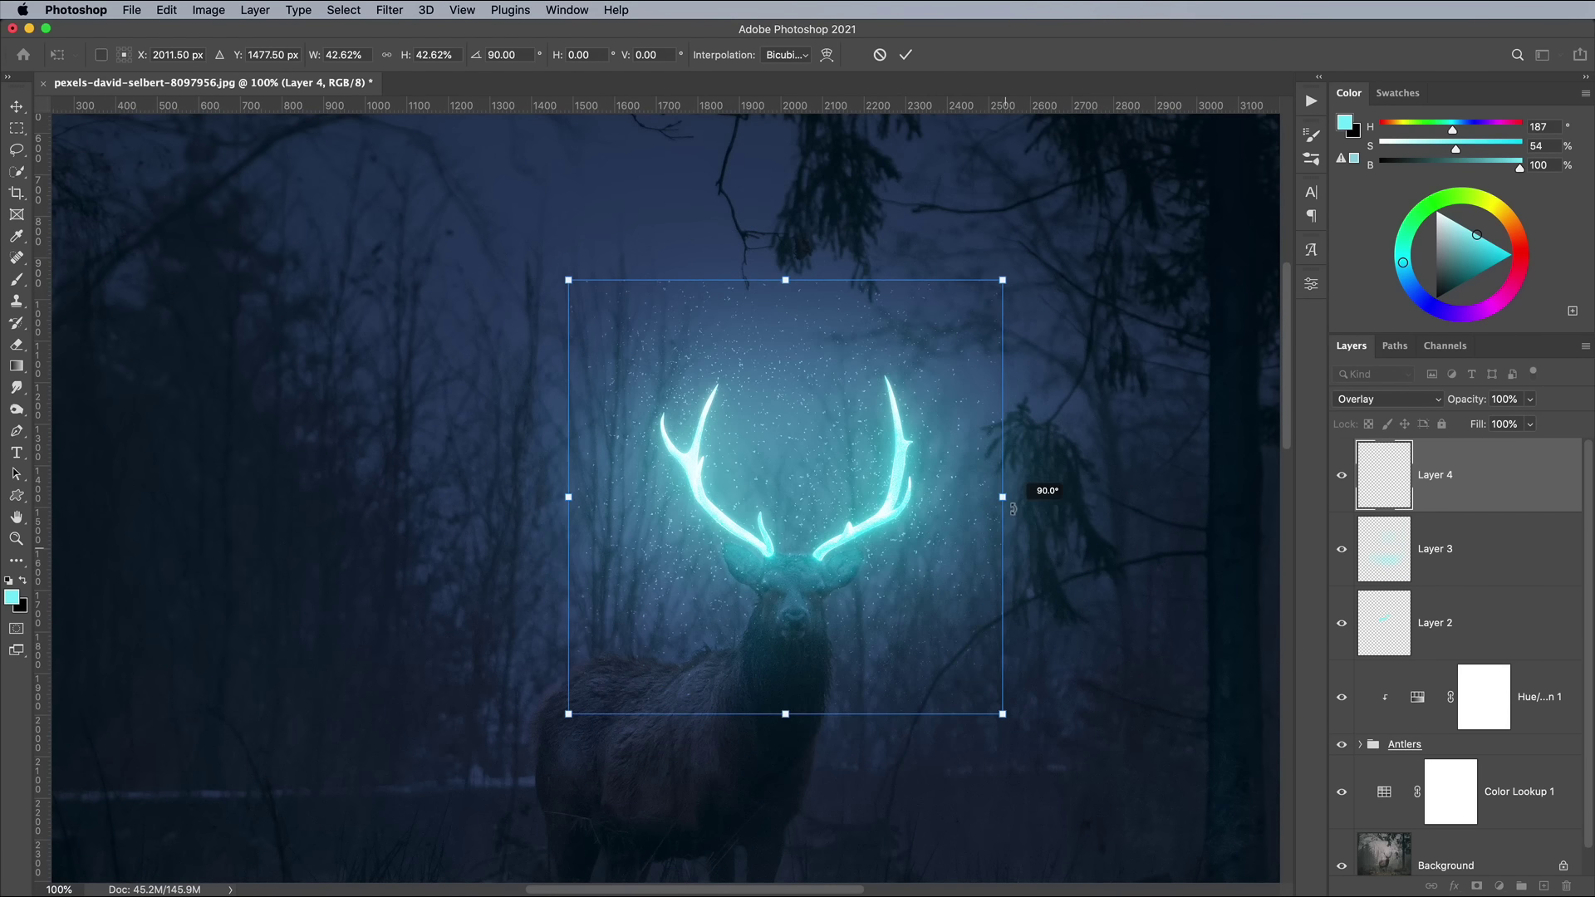
mouse_move(824, 572)
mouse_down()
mouse_move(824, 594)
mouse_move(824, 559)
mouse_up()
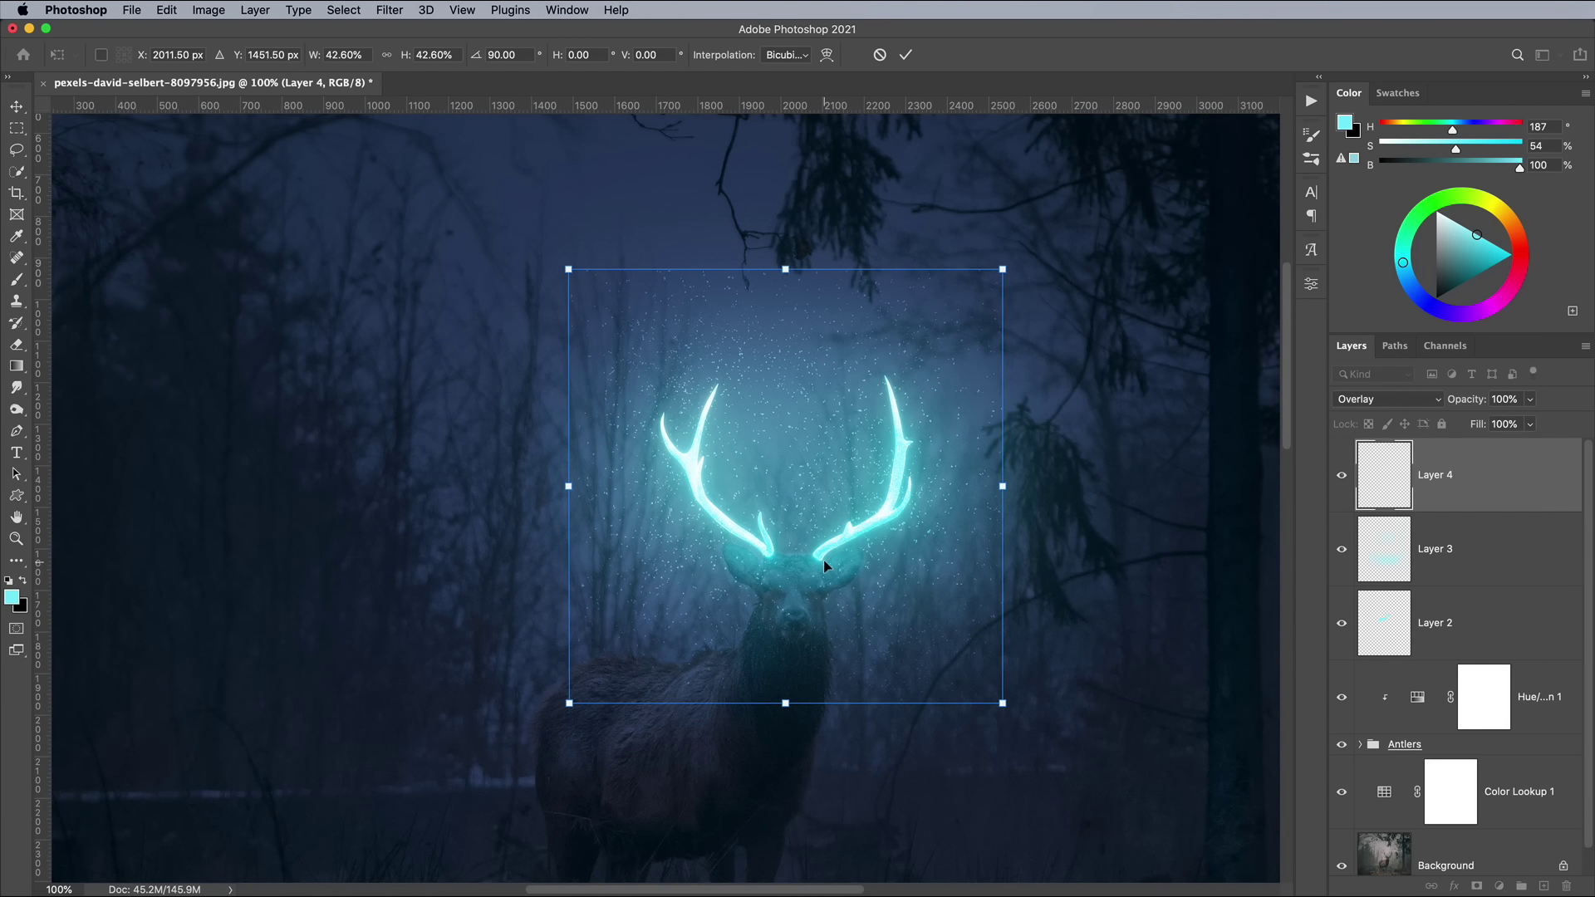
key(Return)
Mask the speck layer and hide some specks with a 500 px brush.
key(b)
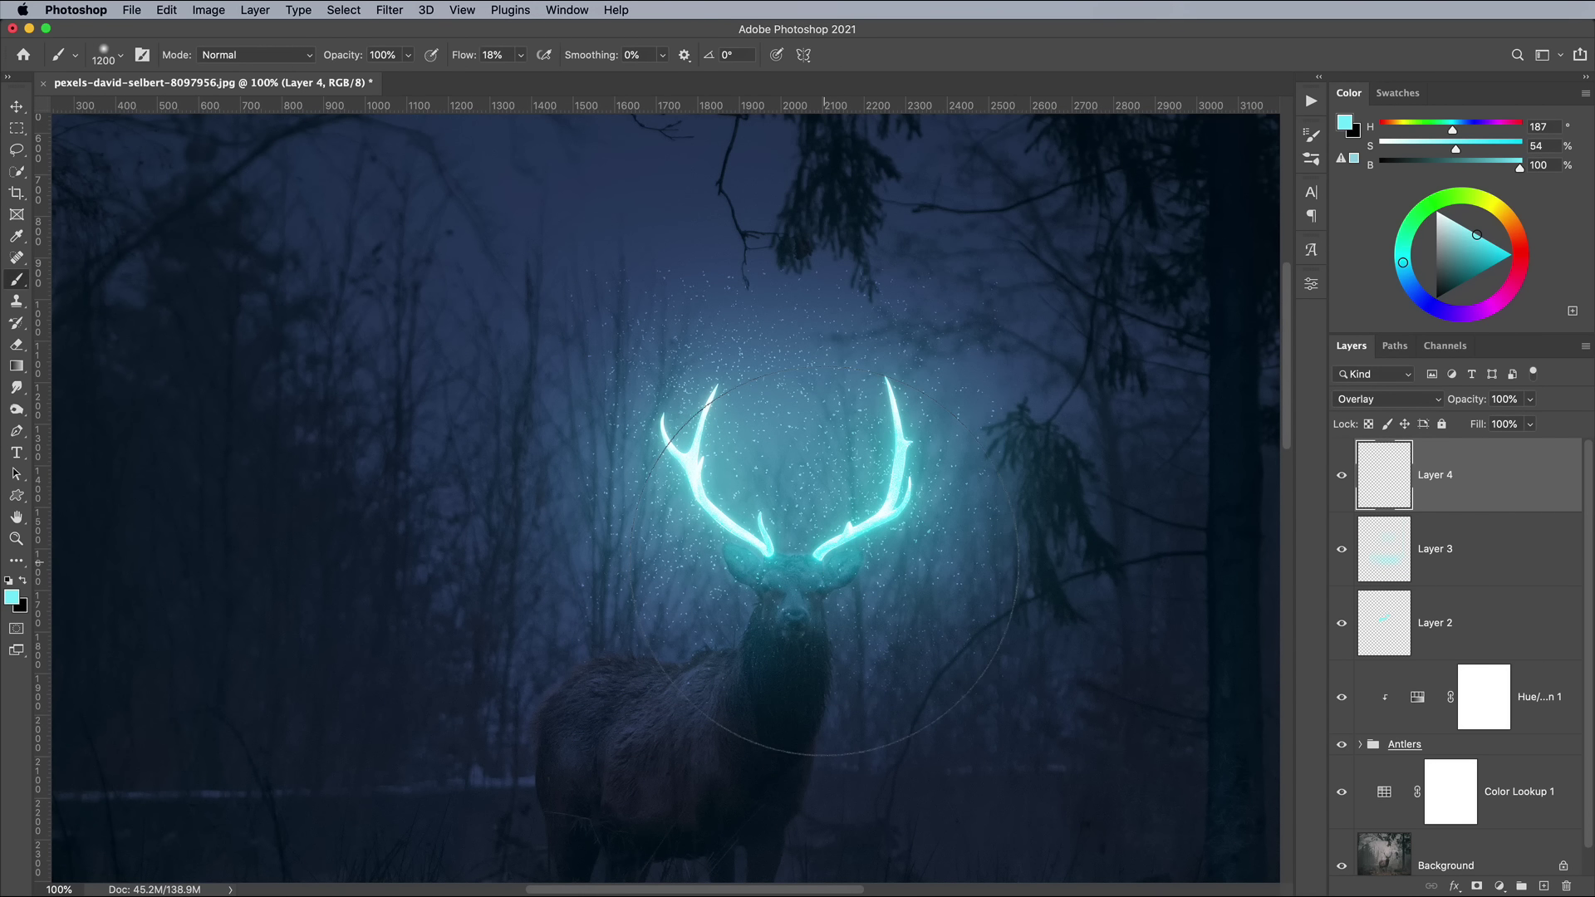
click(1477, 886)
key(bracketleft)
key(bracketleft)
key(bracketleft)
key(bracketleft)
key(bracketleft)
key(bracketleft)
key(bracketleft)
key(bracketleft)
key(bracketleft)
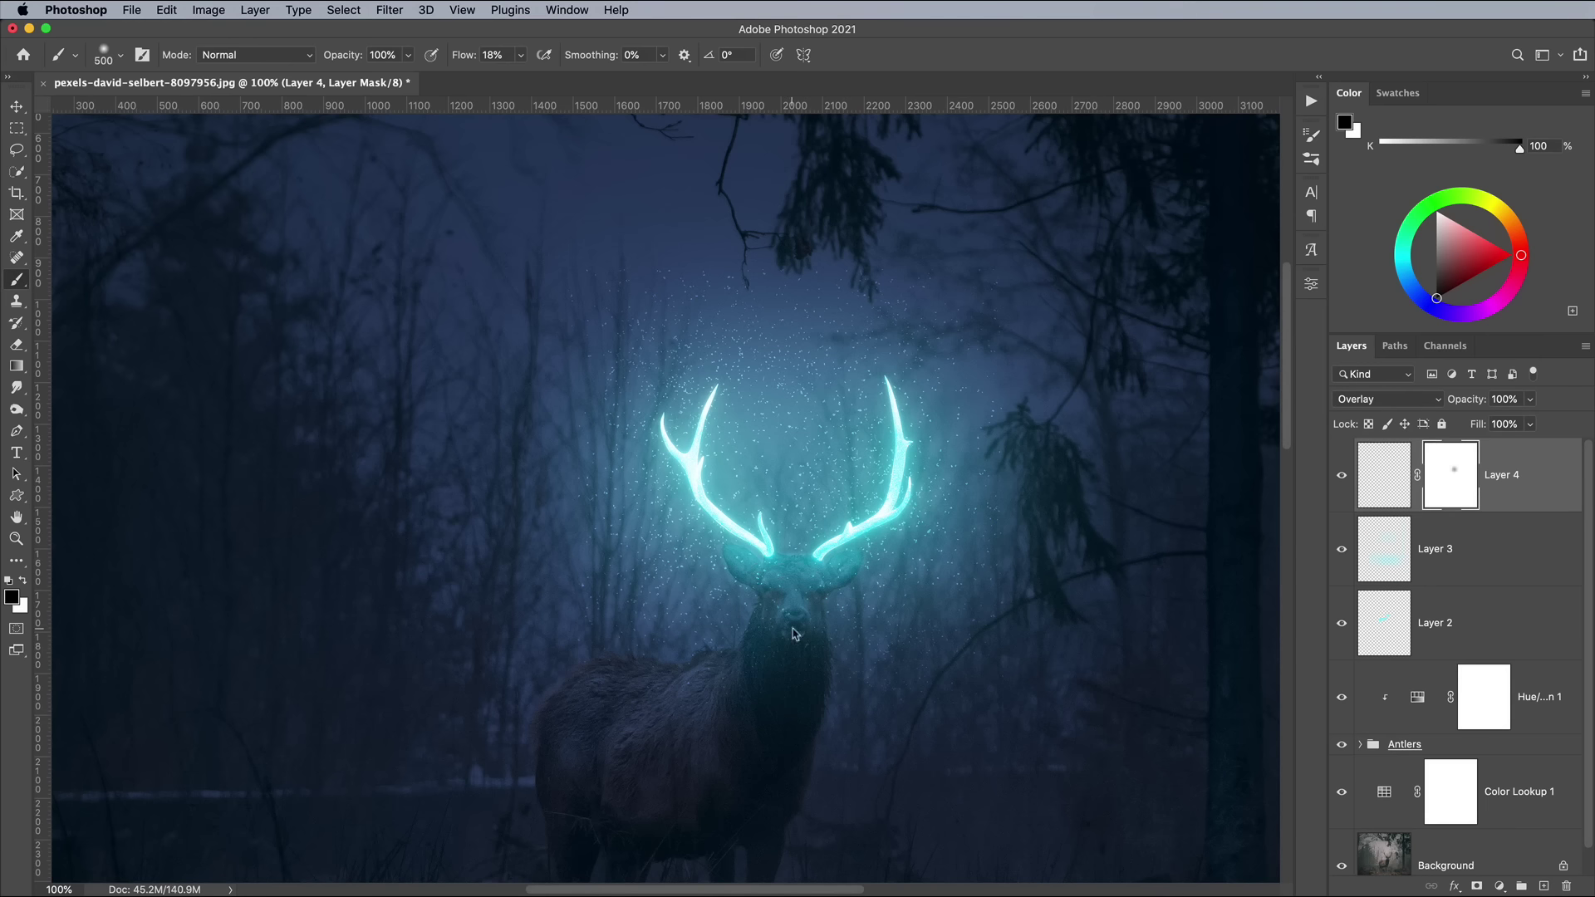
key(bracketright)
key(bracketright)
drag(1059, 332, 818, 255)
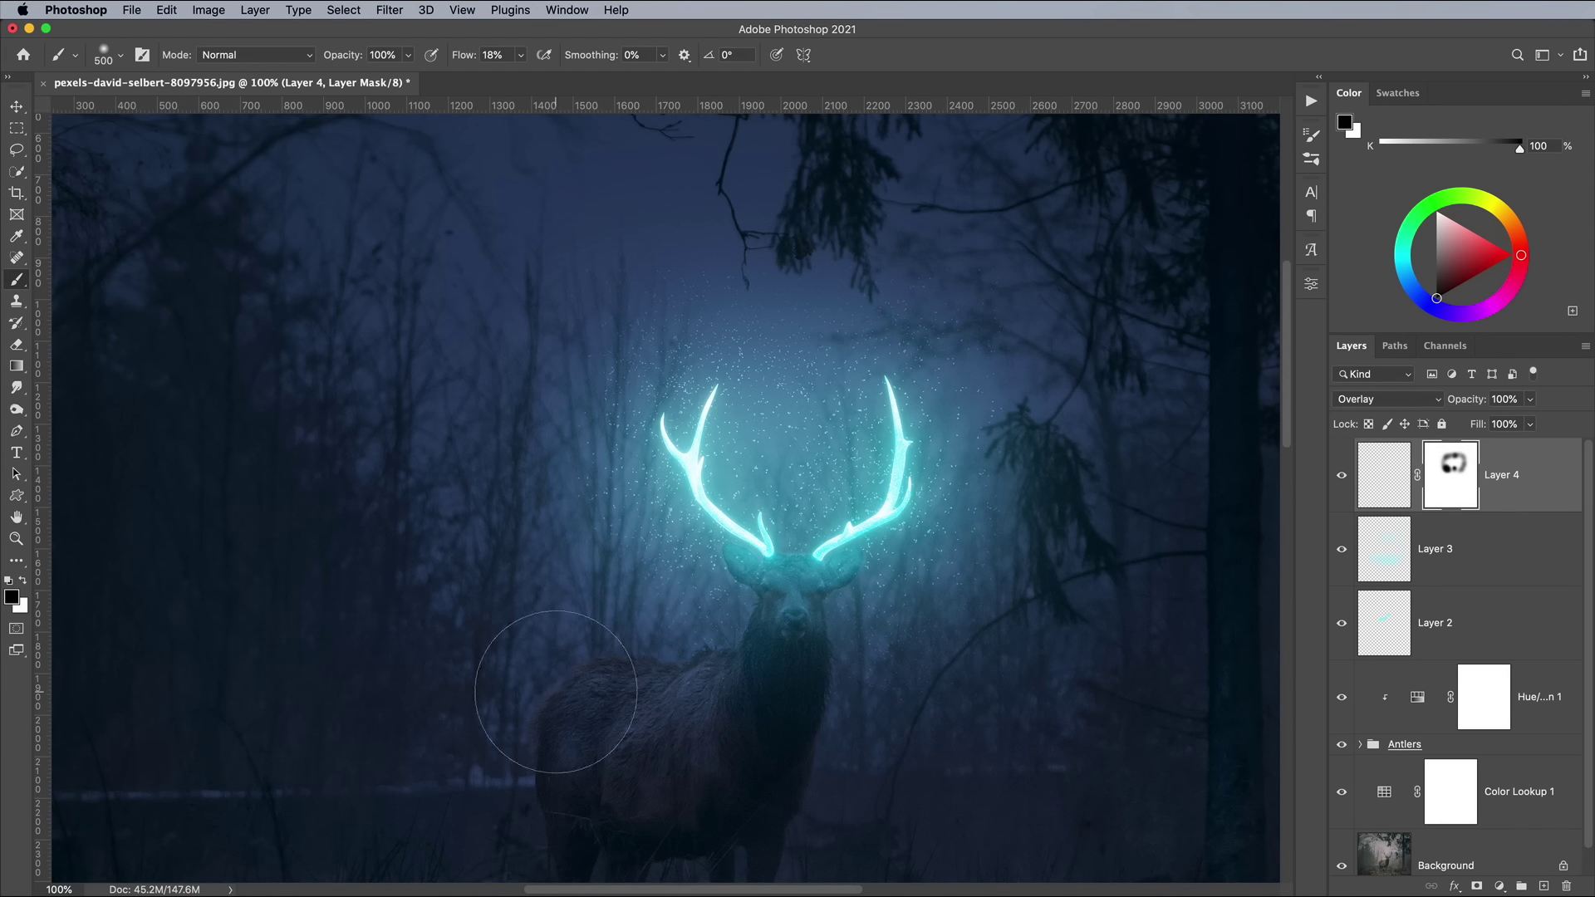
Locate Grain-Texture-02.png in the 9 Free Grain Textures PNG folder on the desktop.
key(F11)
double_click(200, 87)
double_click(499, 293)
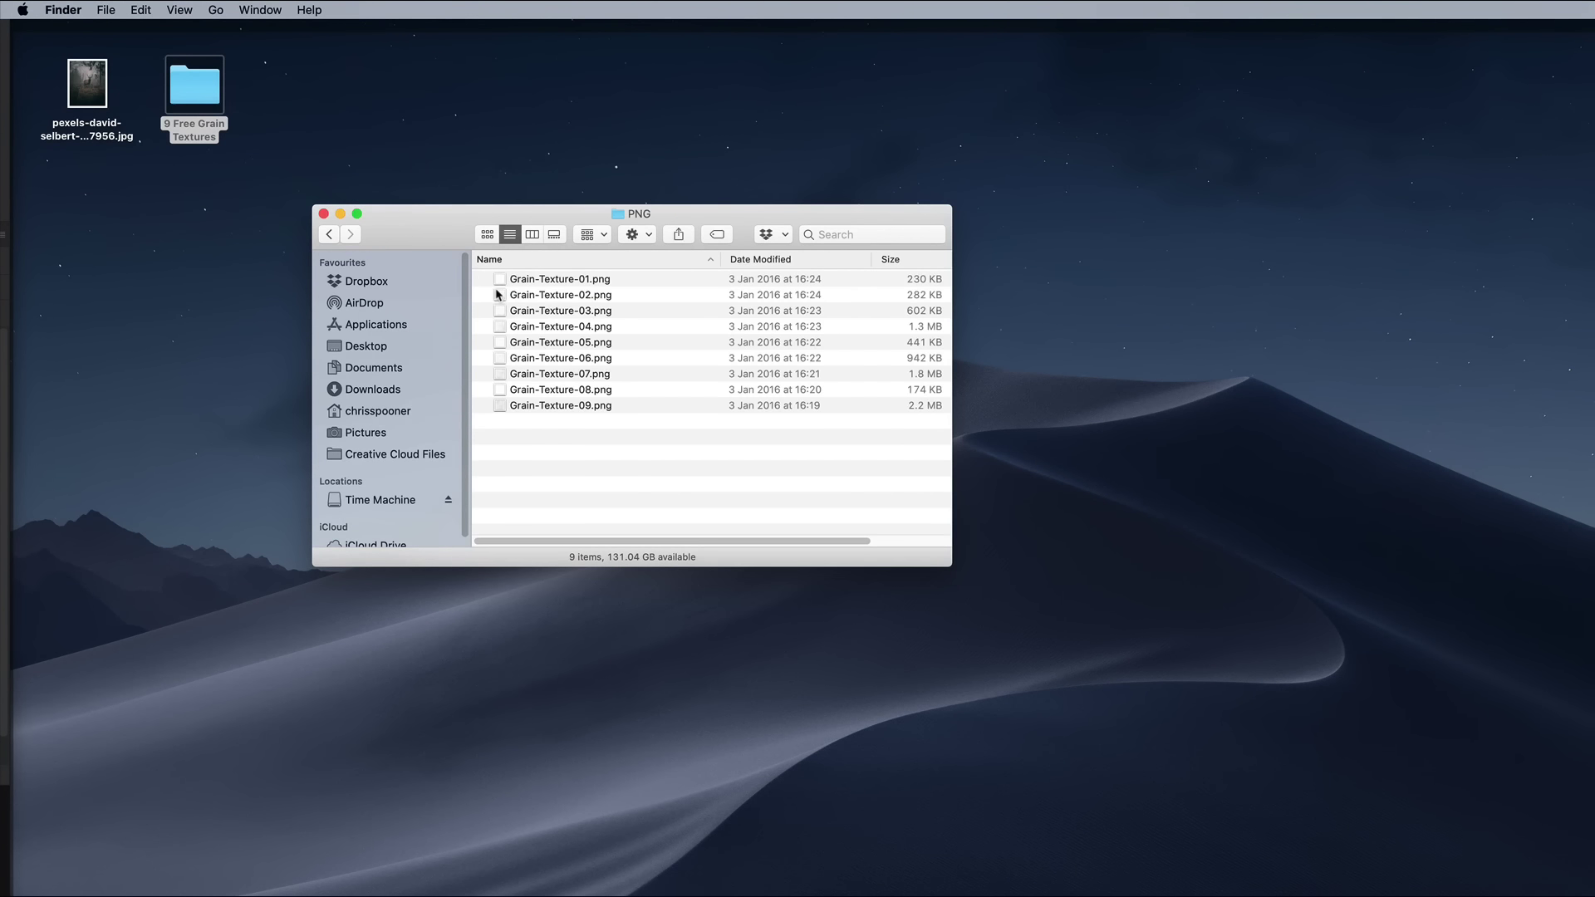
right_click(580, 295)
Open Grain-Texture-02.png in Photoshop and paste it into the deer document.
mouse_move(639, 309)
click(839, 363)
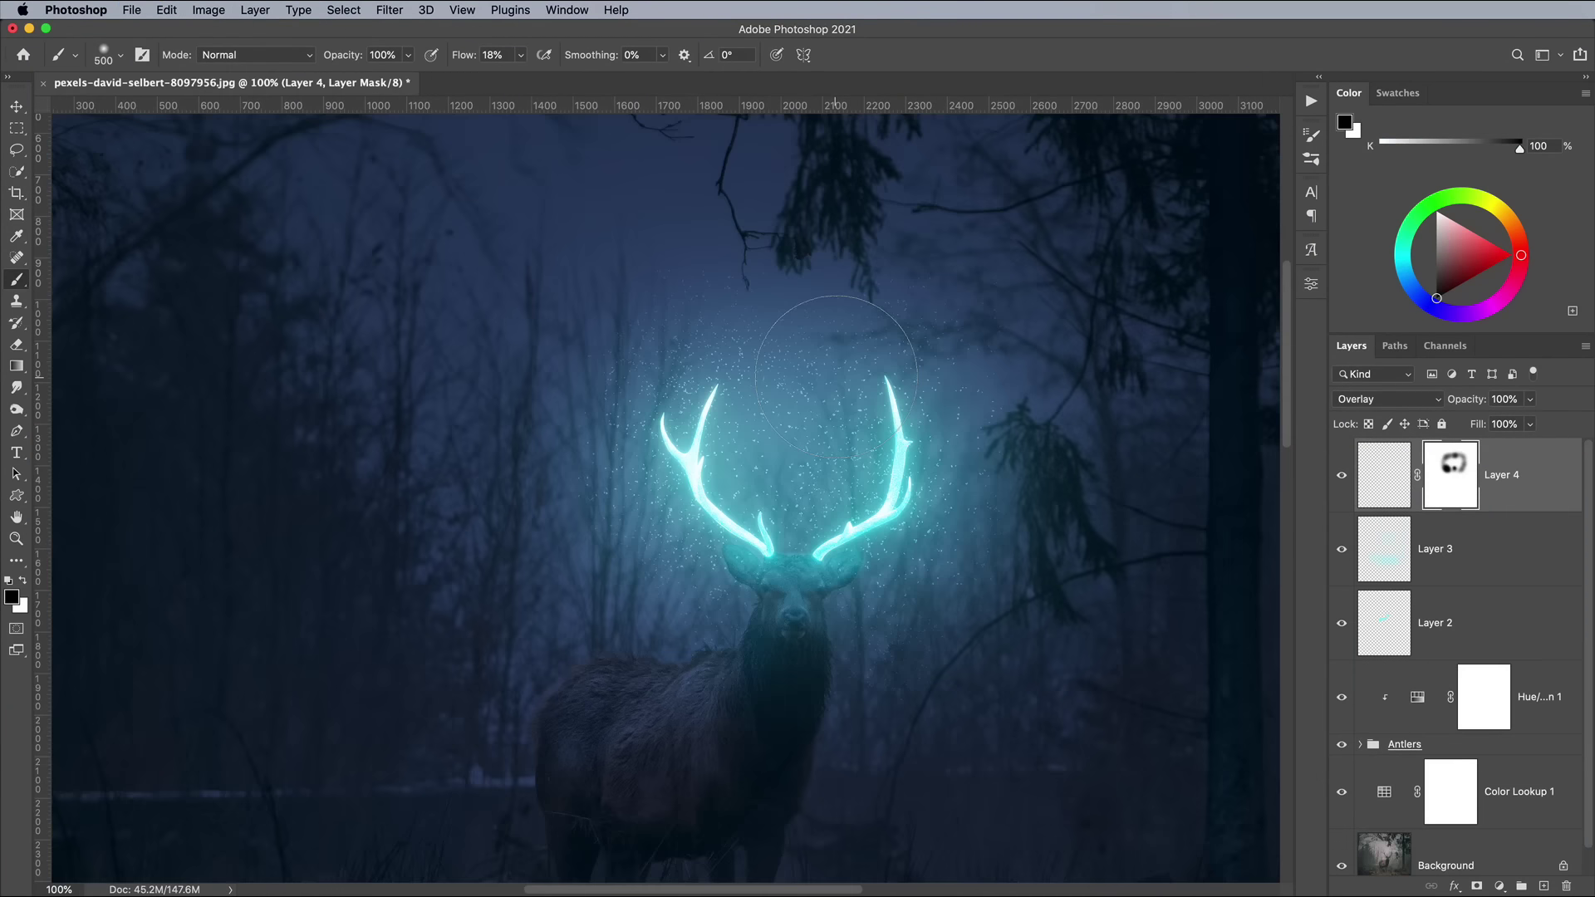
key(super+v)
key(super+minus)
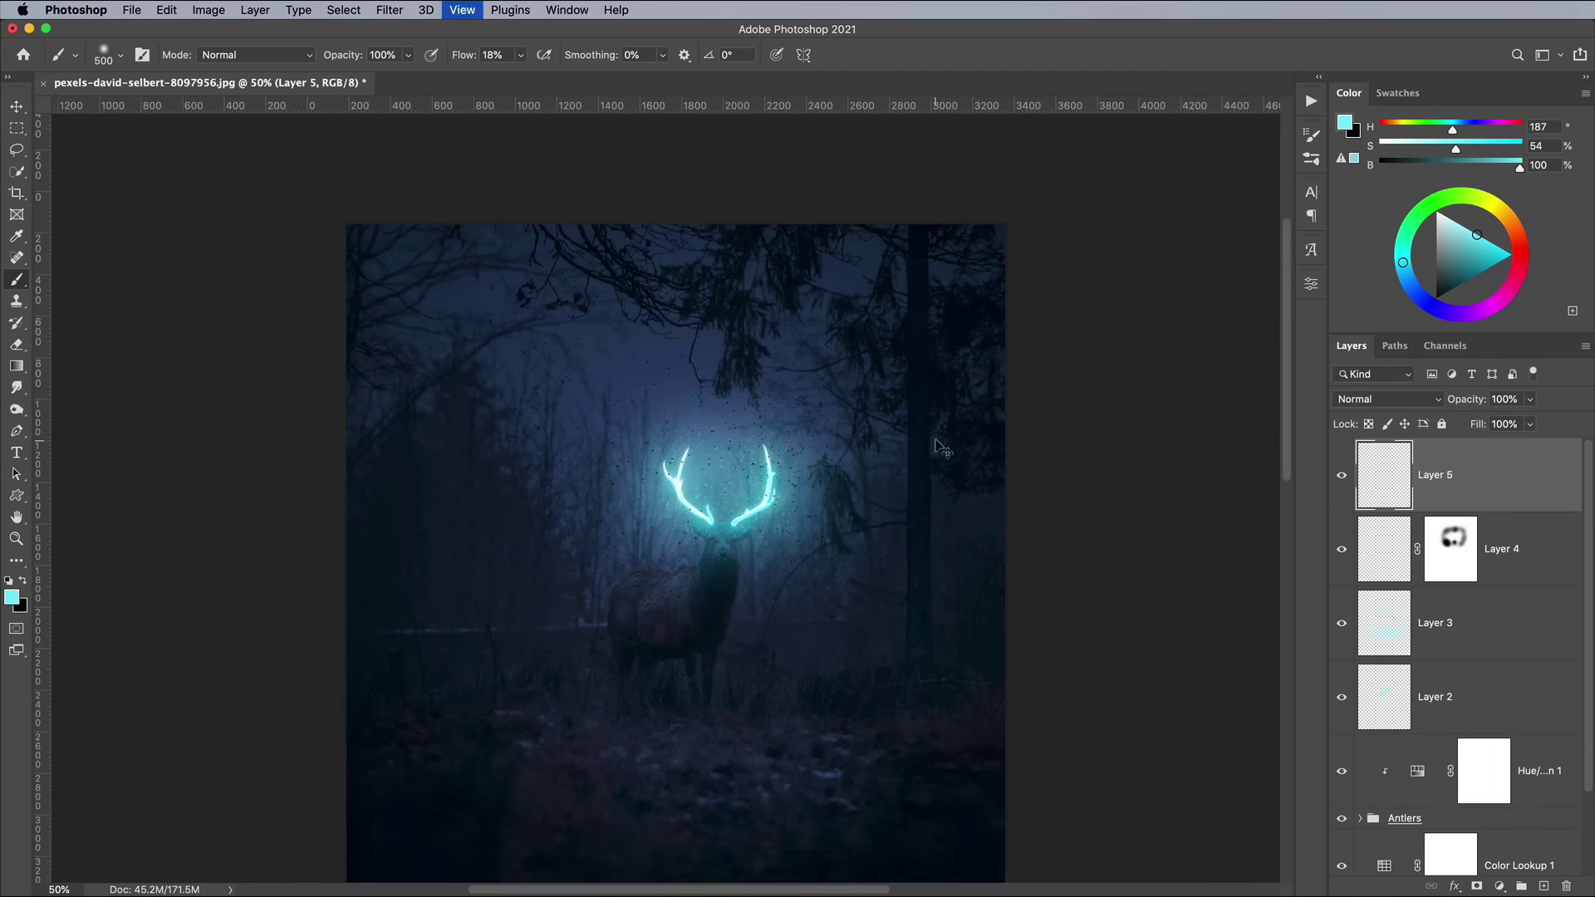
key(super+minus)
Invert the grain to white specks and stretch it to fill the whole canvas.
key(super+i)
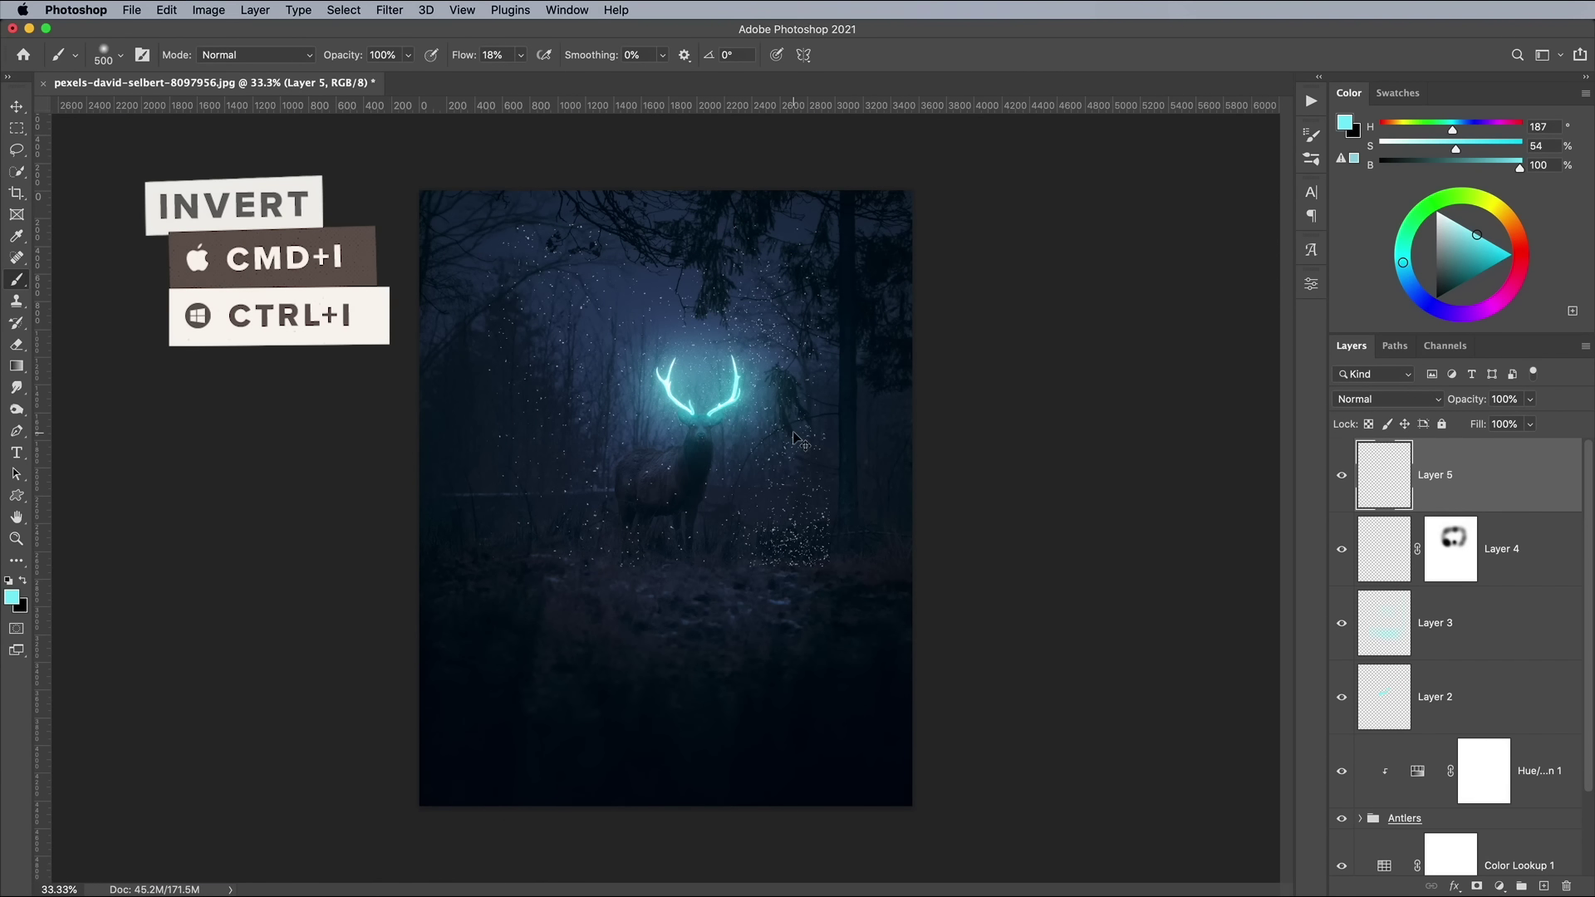
key(super+t)
drag(830, 562, 872, 697)
drag(872, 496, 904, 497)
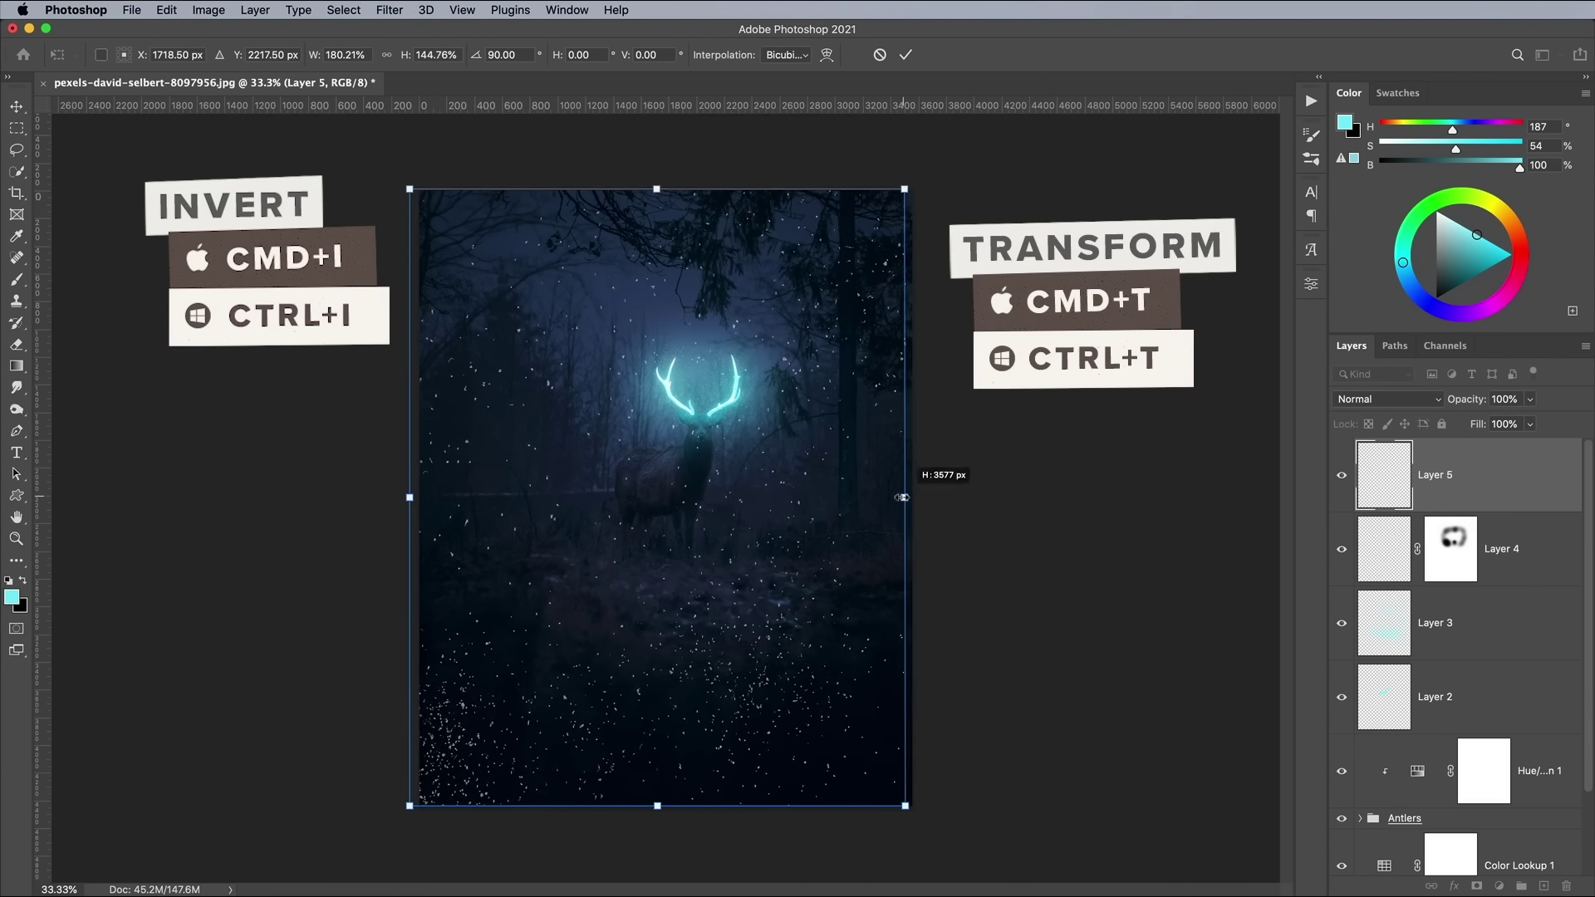
key(Return)
key(b)
key(super+plus)
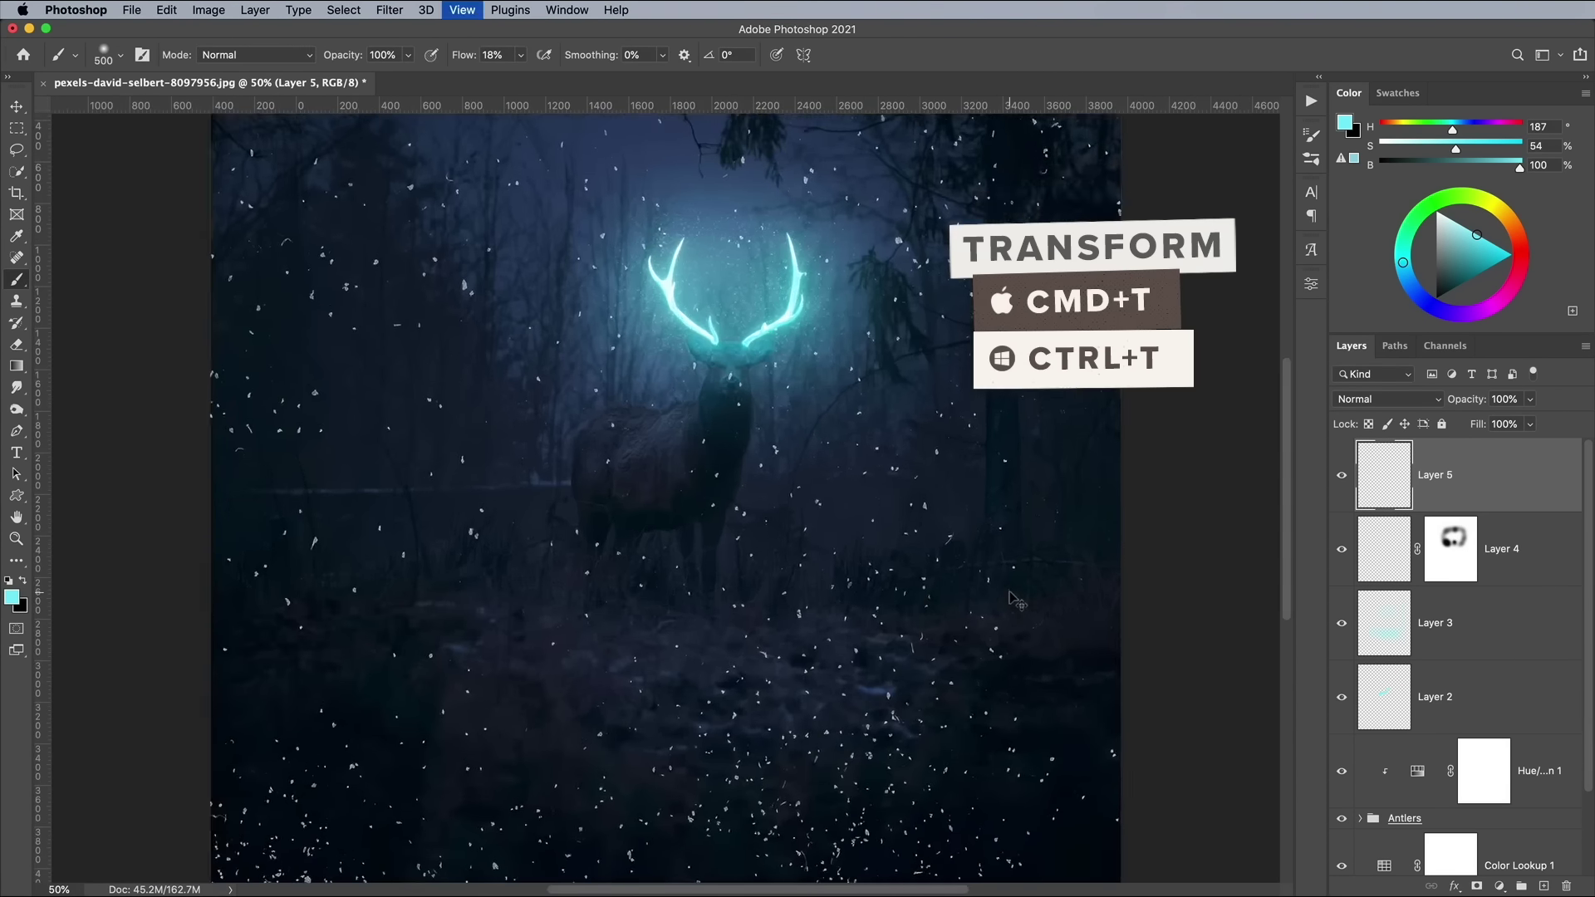
Convert Layer 5 to a smart object and apply a low-radius Gaussian Blur.
key(super+plus)
right_click(1489, 482)
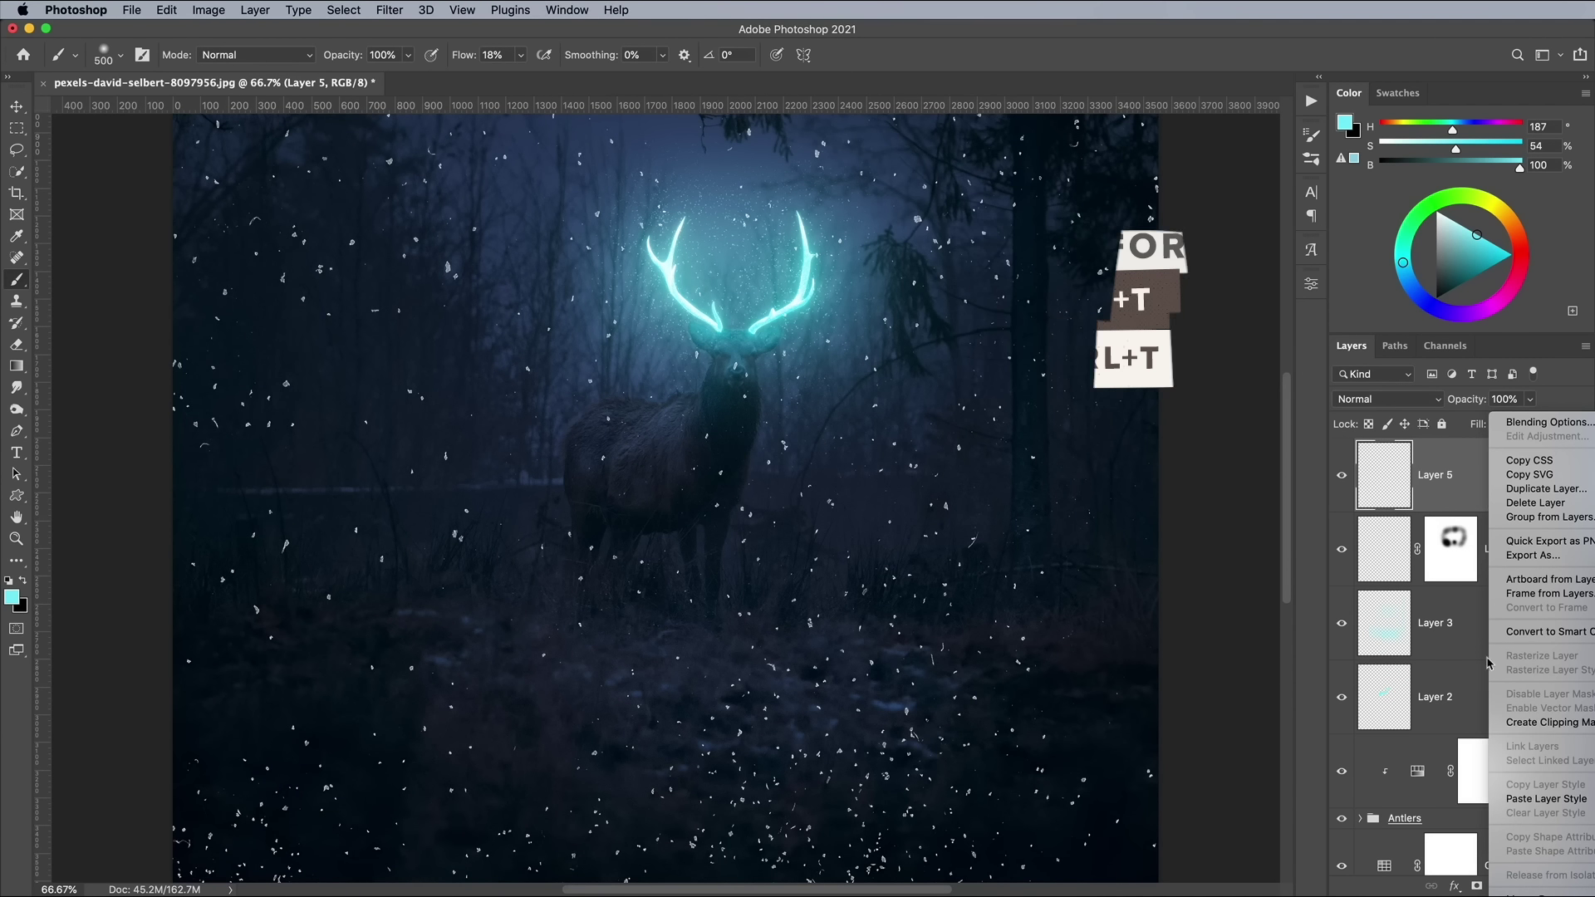
click(1539, 635)
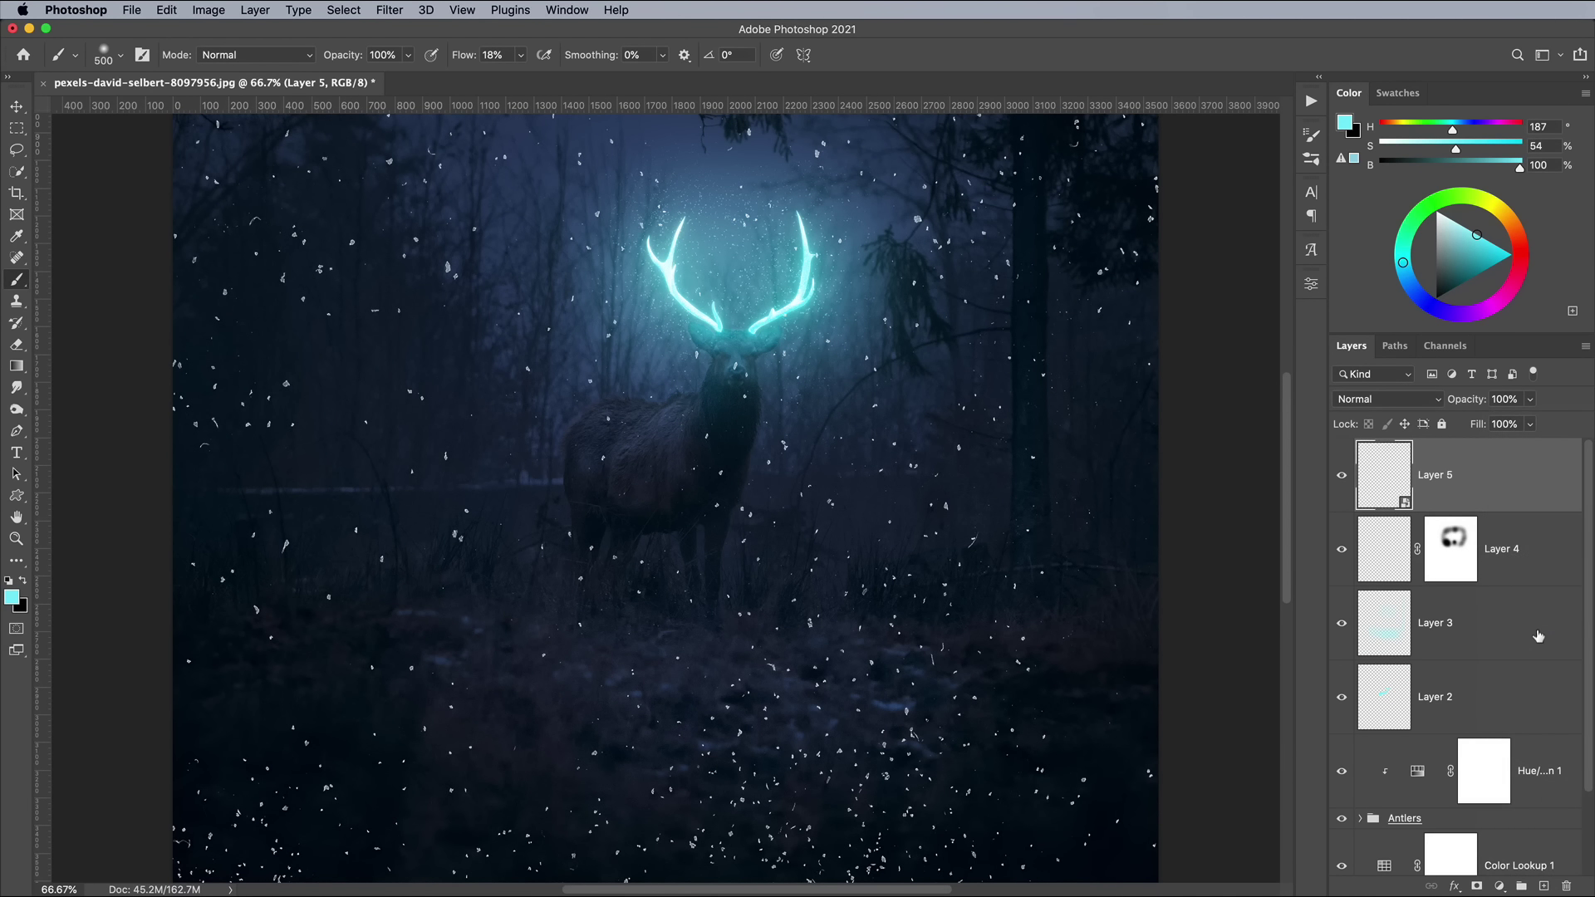
click(401, 10)
mouse_move(436, 235)
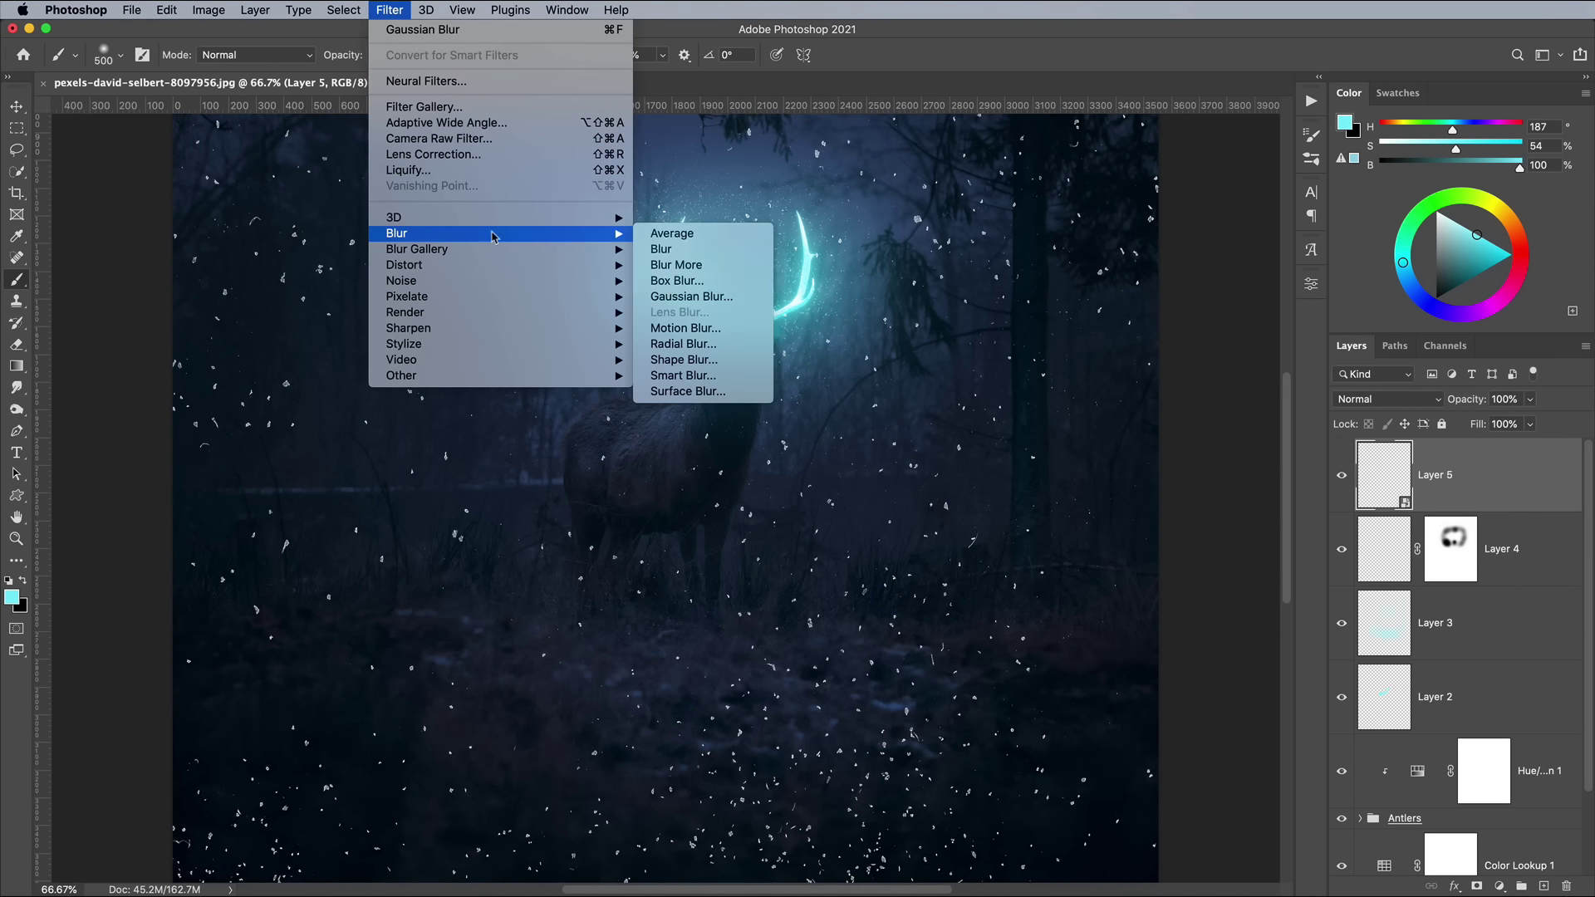
click(674, 296)
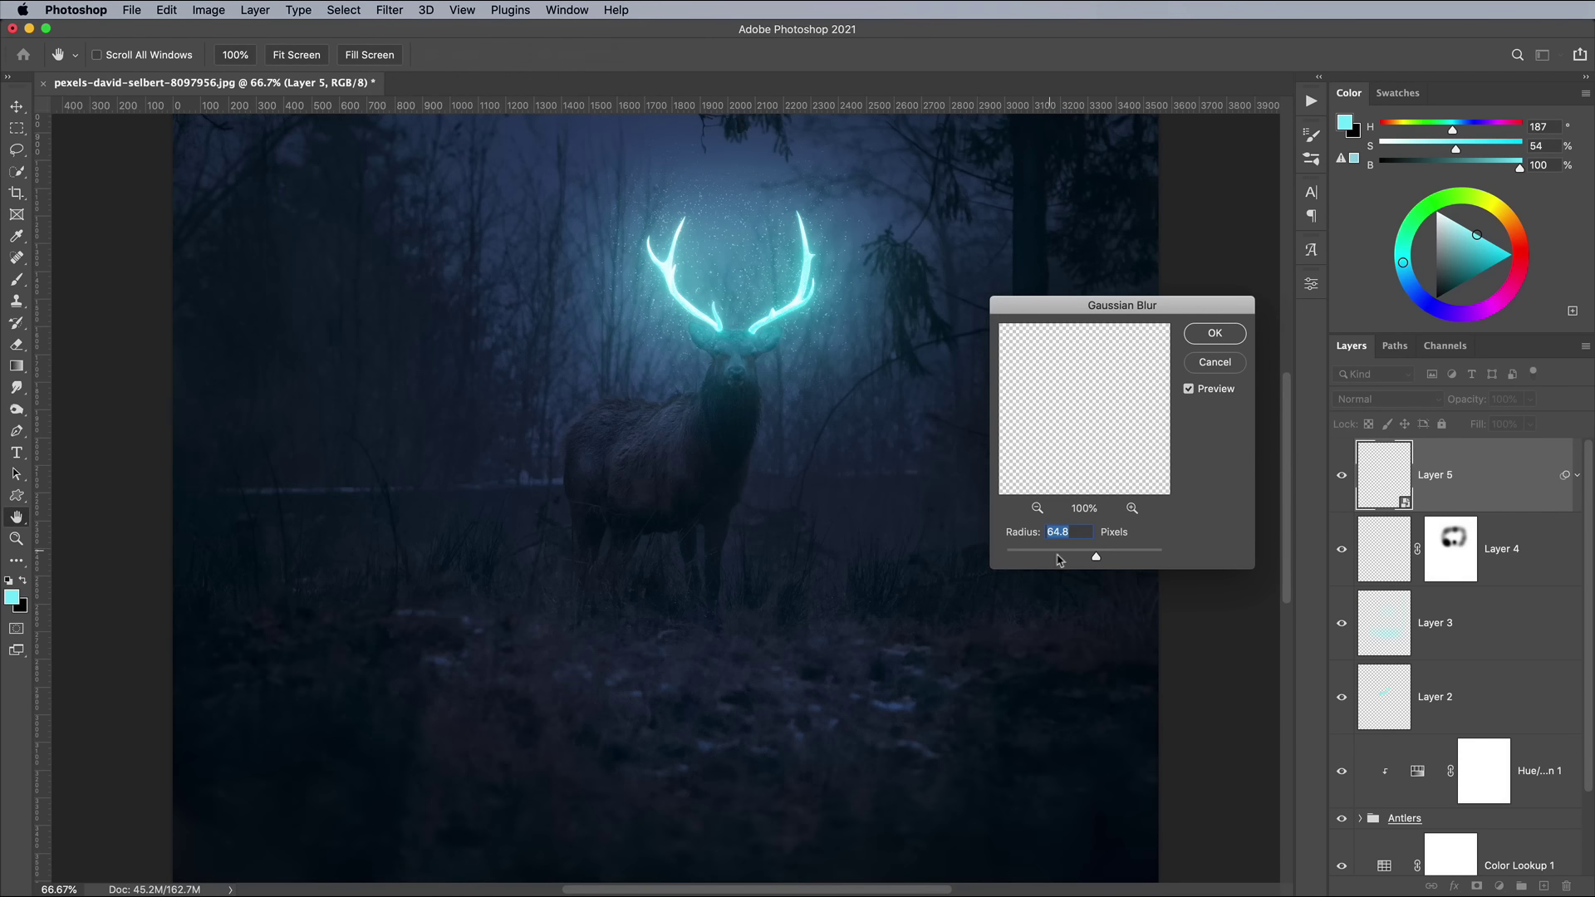
drag(1060, 560, 1068, 553)
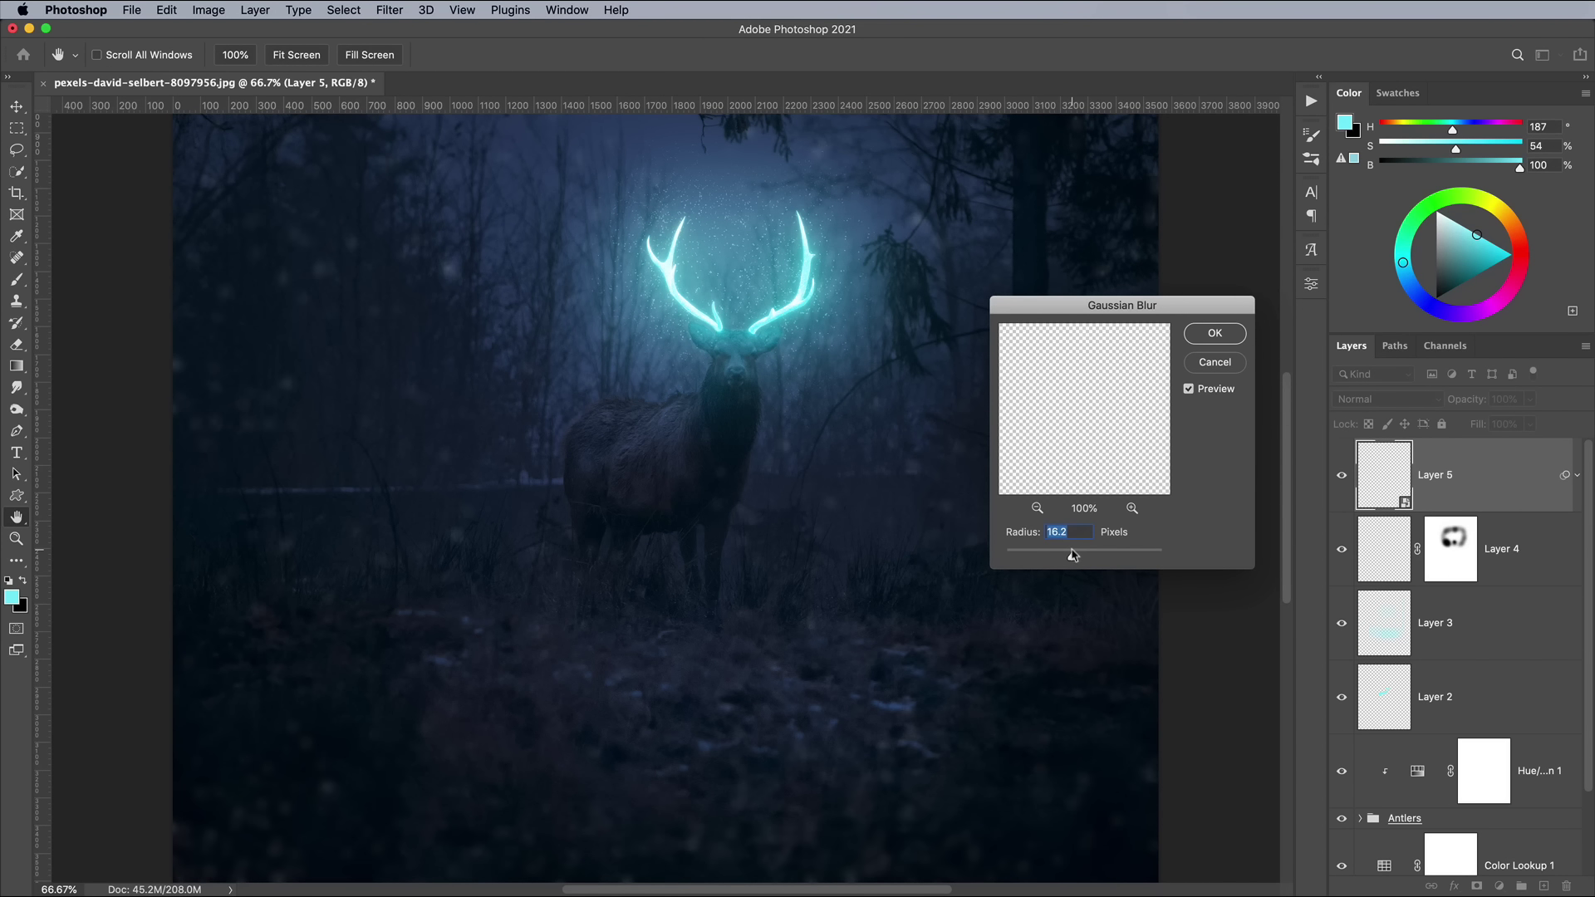
click(1215, 335)
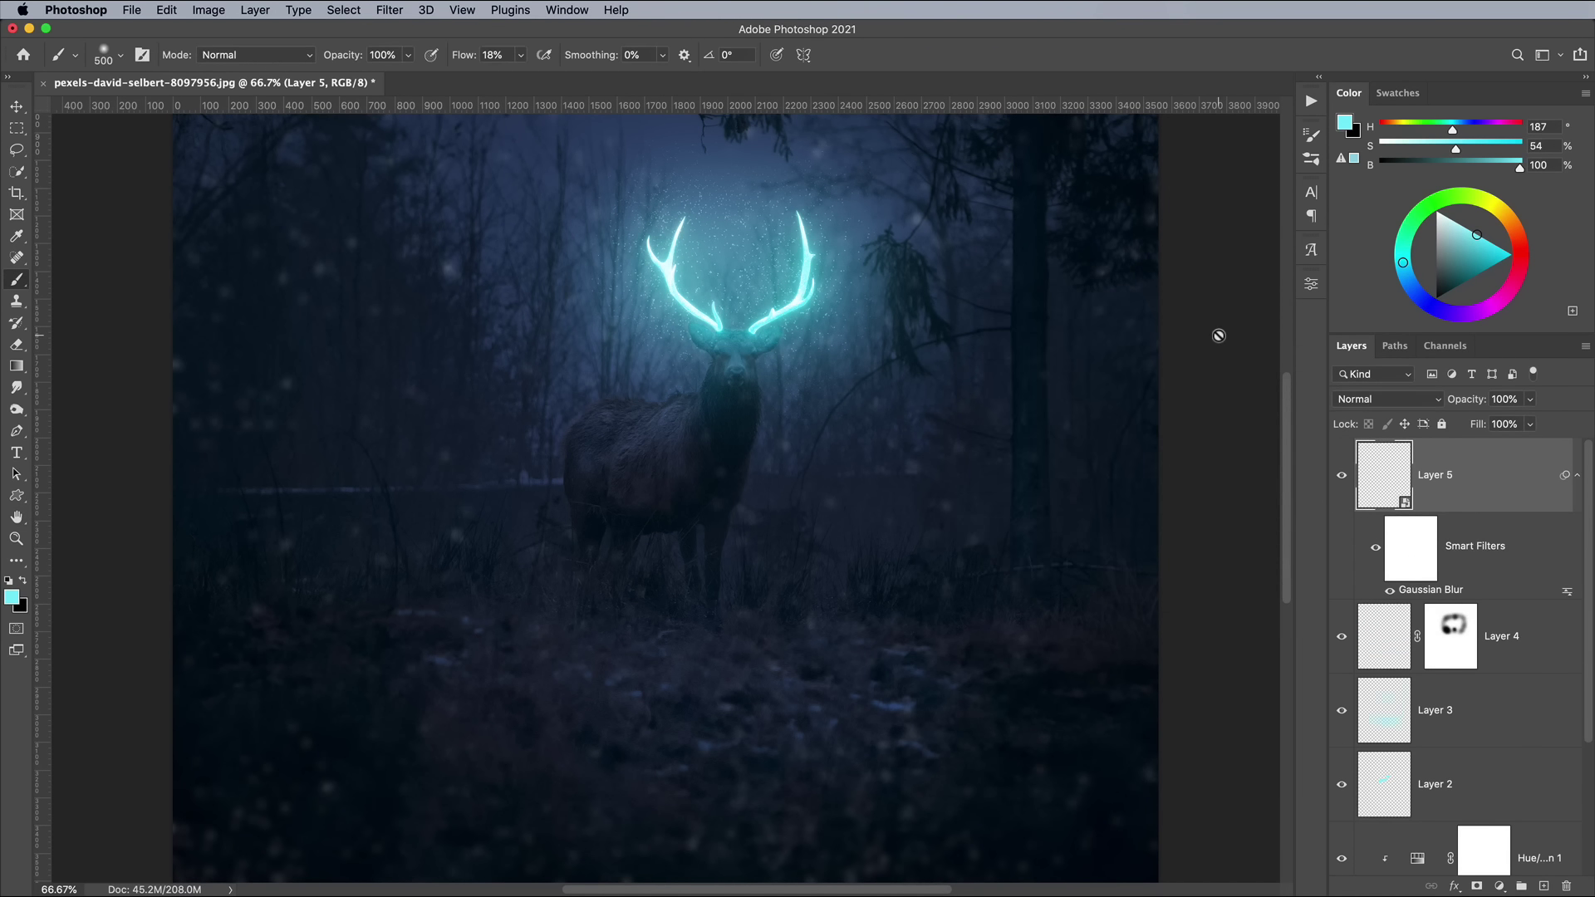
Set Layer 5 to Color Dodge blending with fill lowered to 89%.
click(1354, 399)
click(1370, 546)
drag(1525, 449, 1512, 448)
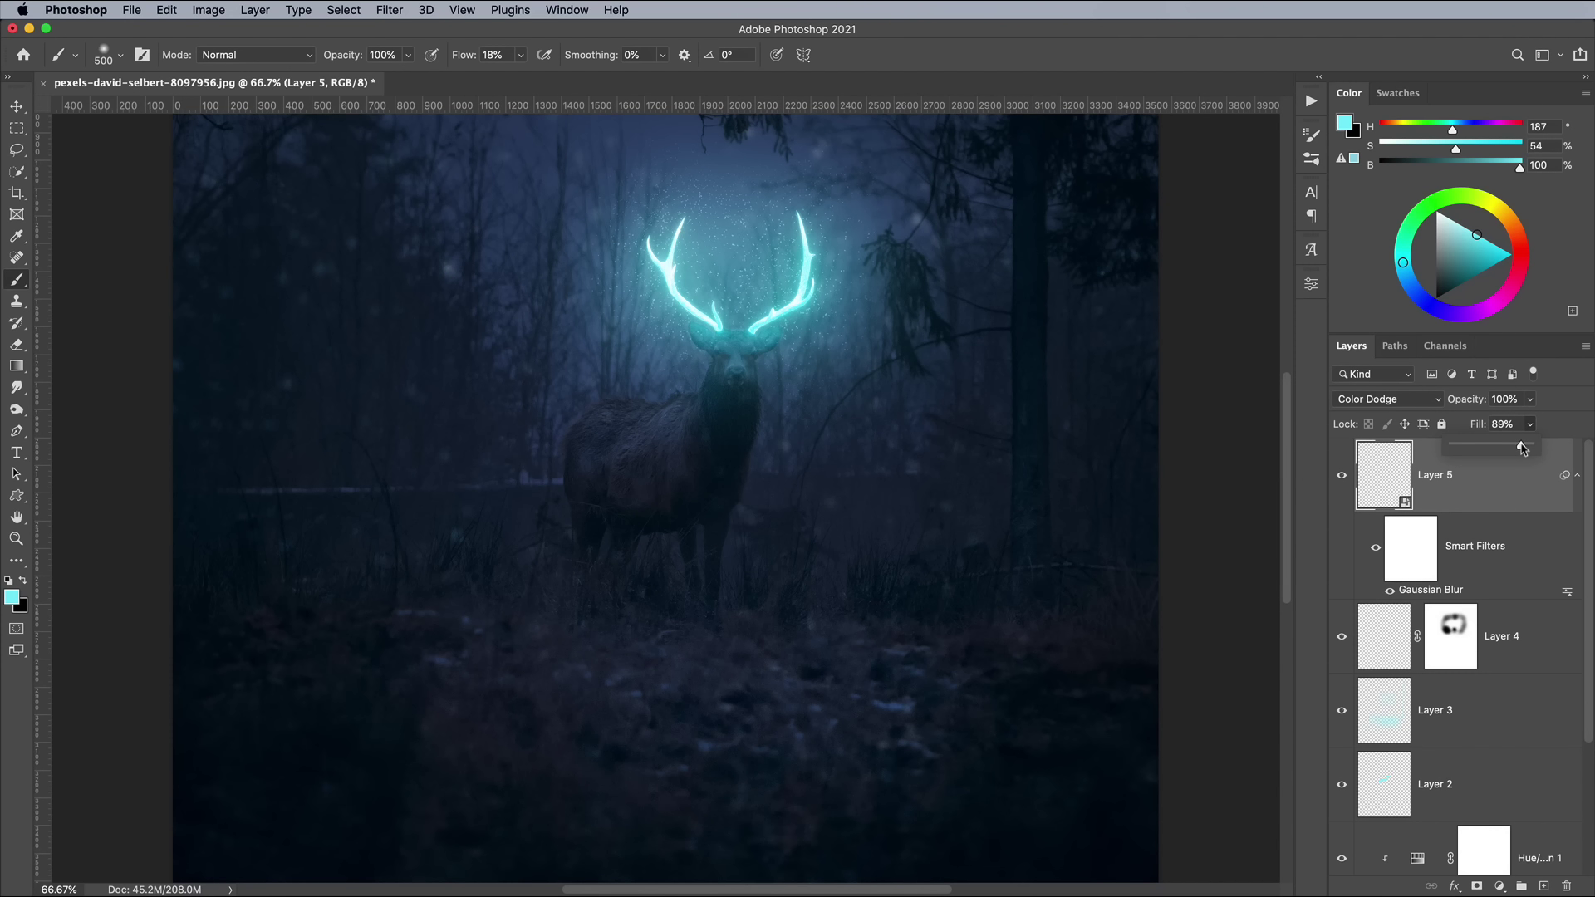
Mask Layer 5 and paint out specks across the left and upper forest.
click(1475, 886)
key(super+minus)
key(super+minus)
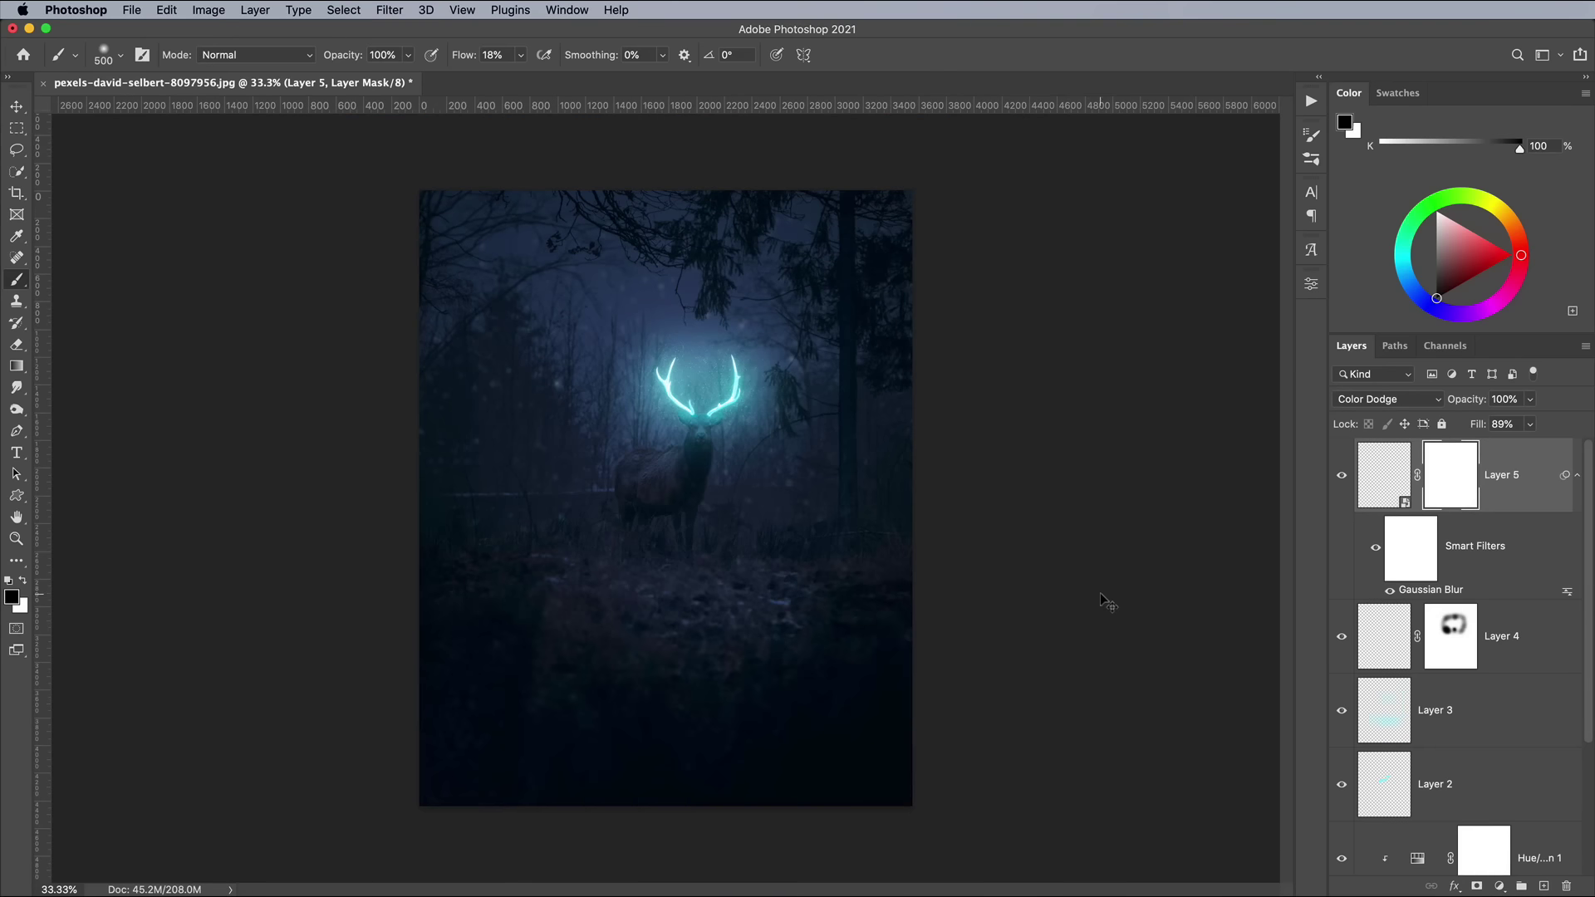
key(bracketright)
key(bracketright)
key(bracketright)
key(bracketright)
key(bracketright)
key(bracketright)
click(493, 377)
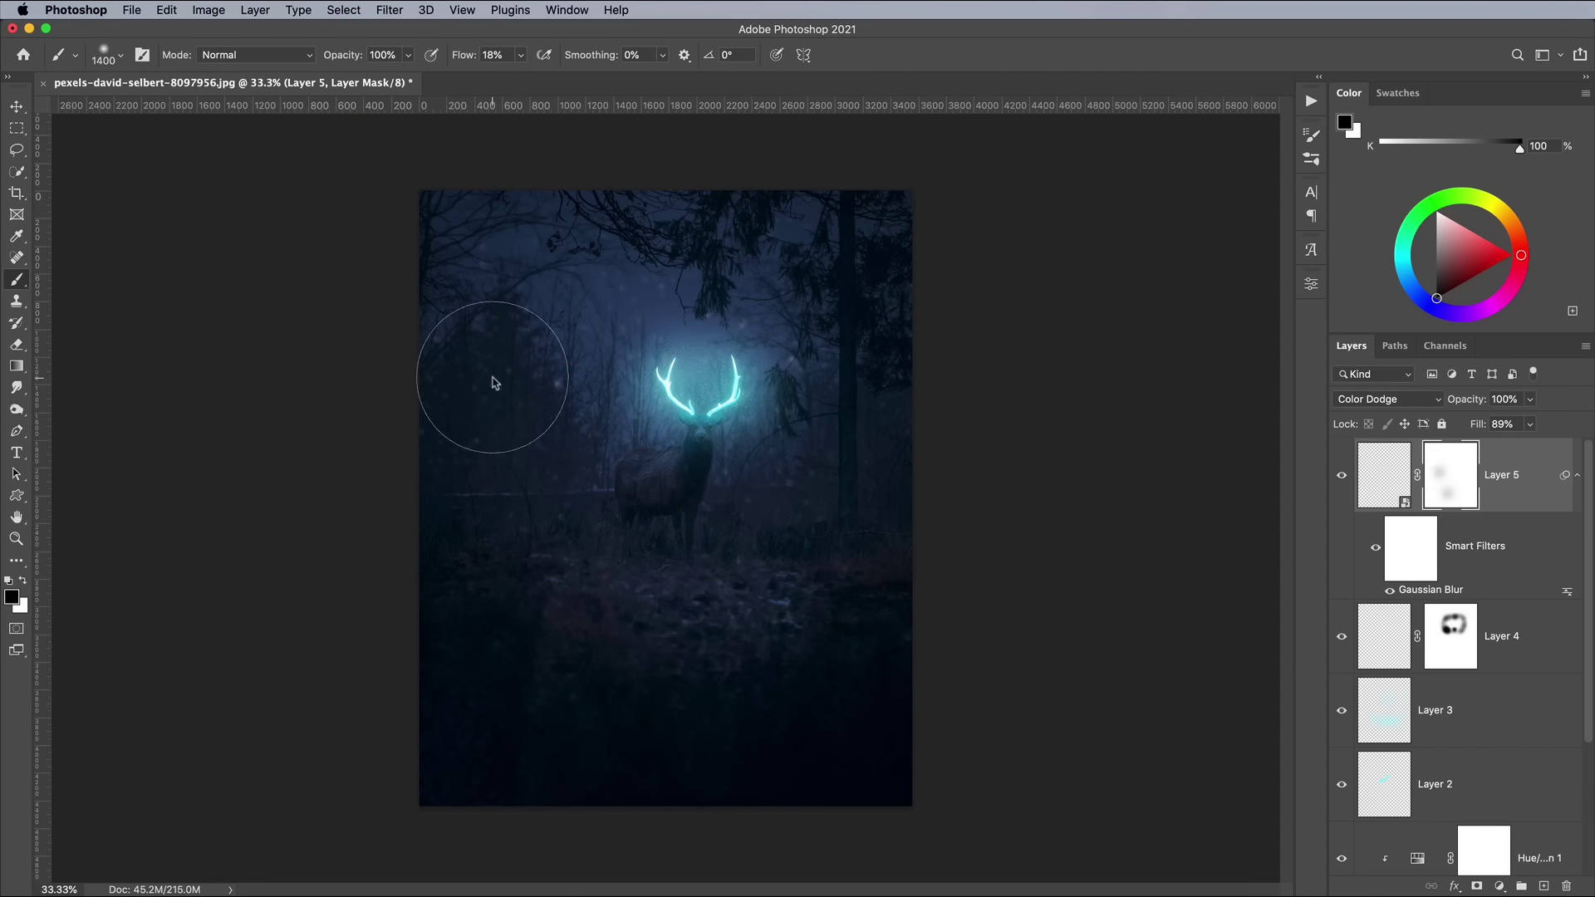
click(484, 256)
click(775, 374)
click(471, 421)
click(680, 492)
click(789, 476)
click(812, 576)
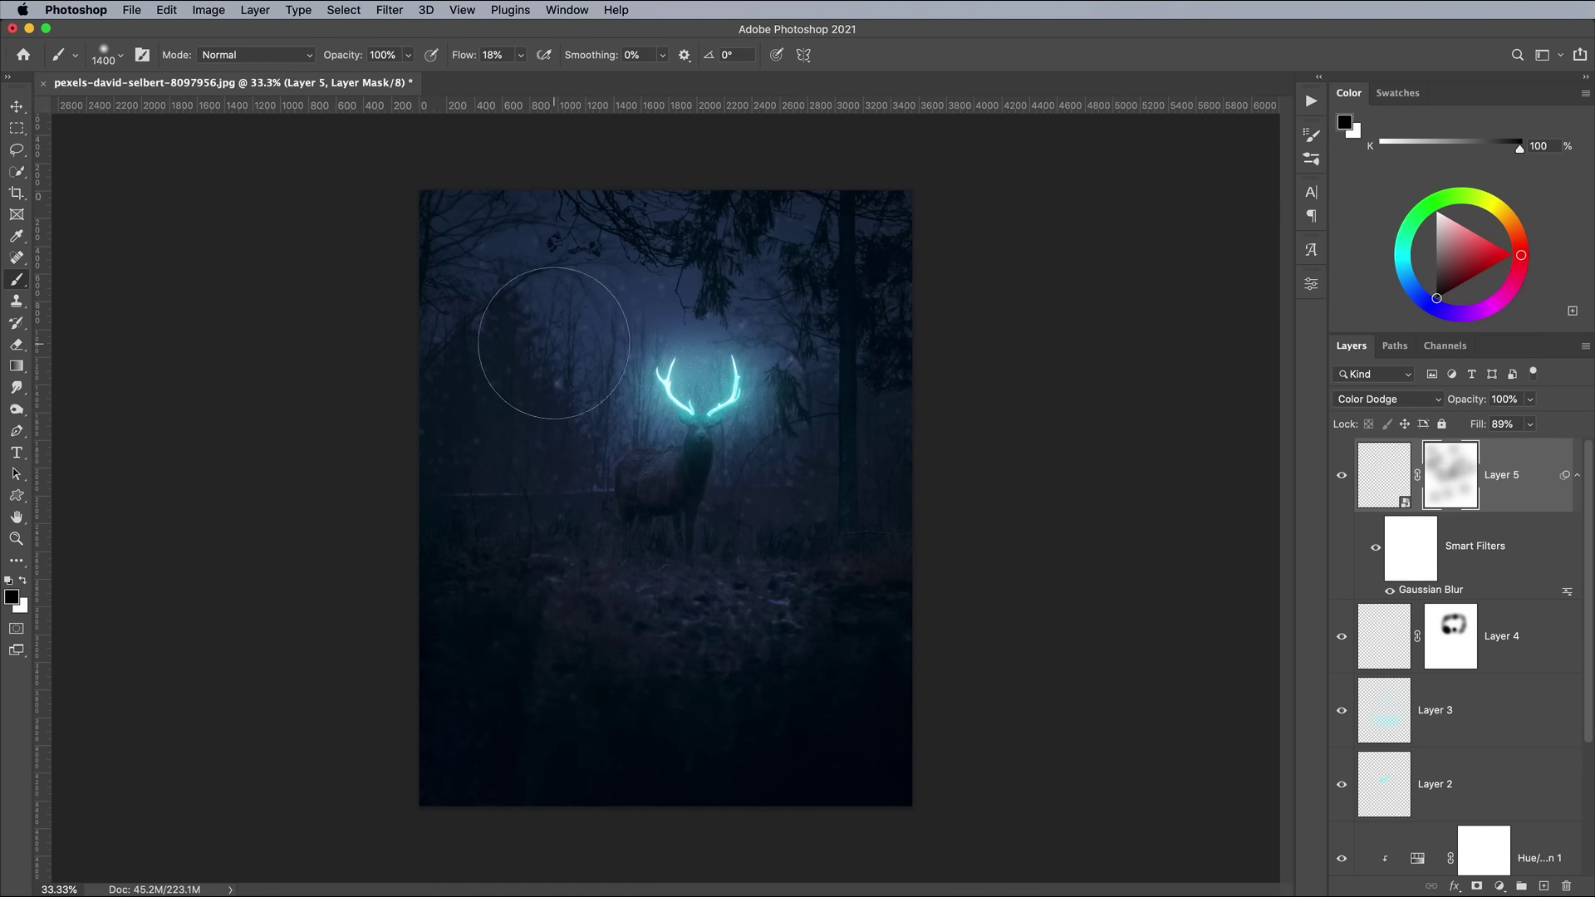
Stamp all visible layers into Layer 6 and convert it for smart filters.
click(534, 254)
key(super+plus)
key(super+plus)
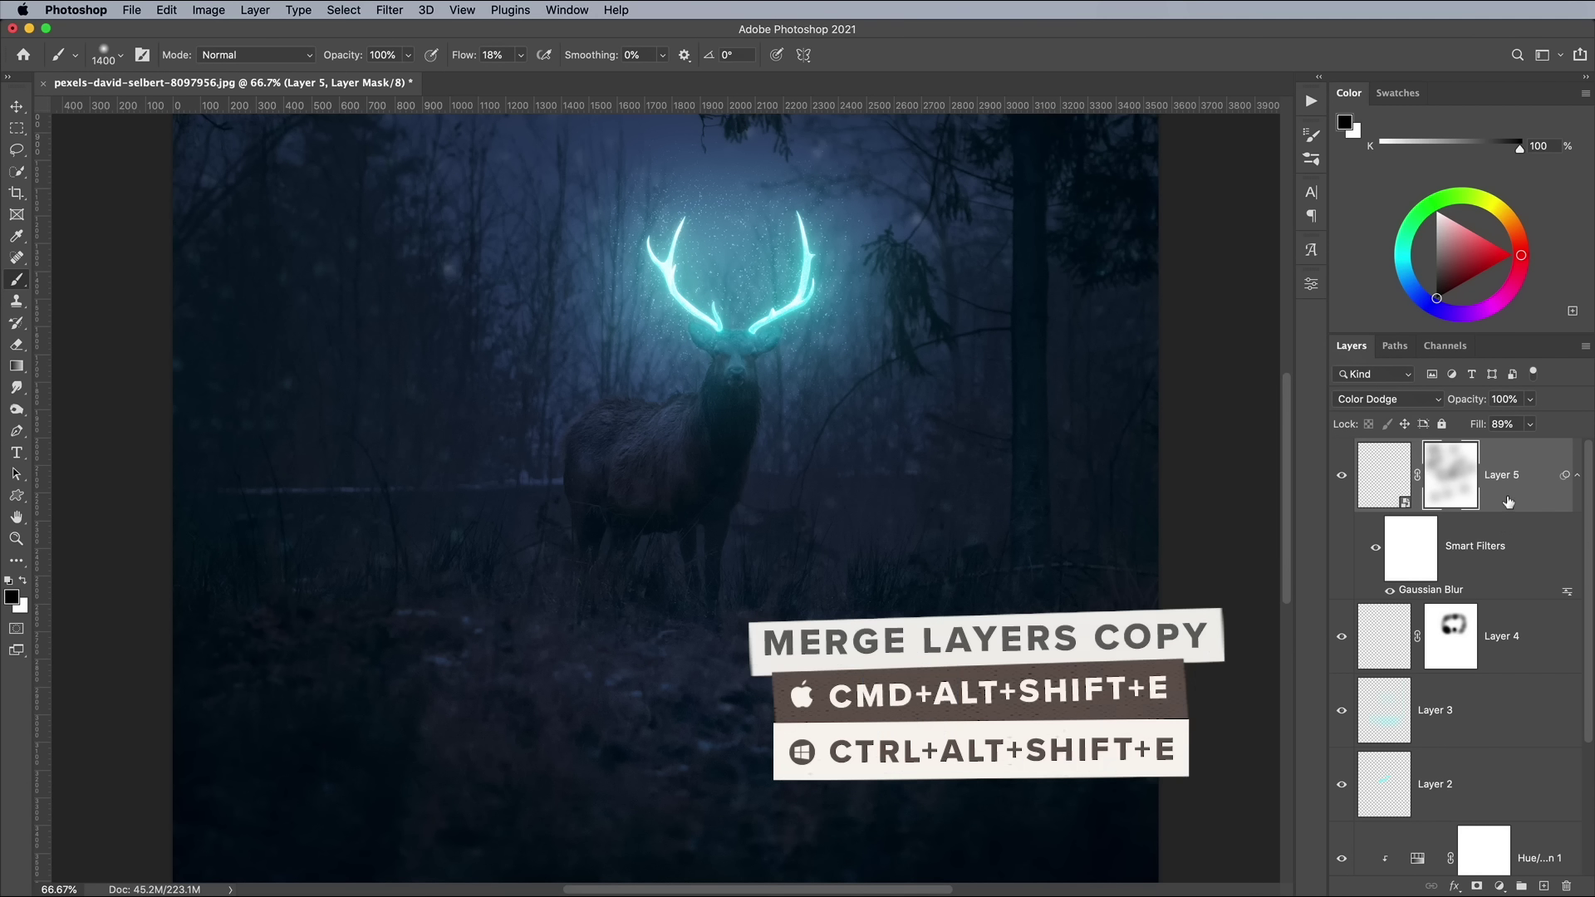
key(super+alt+shift+e)
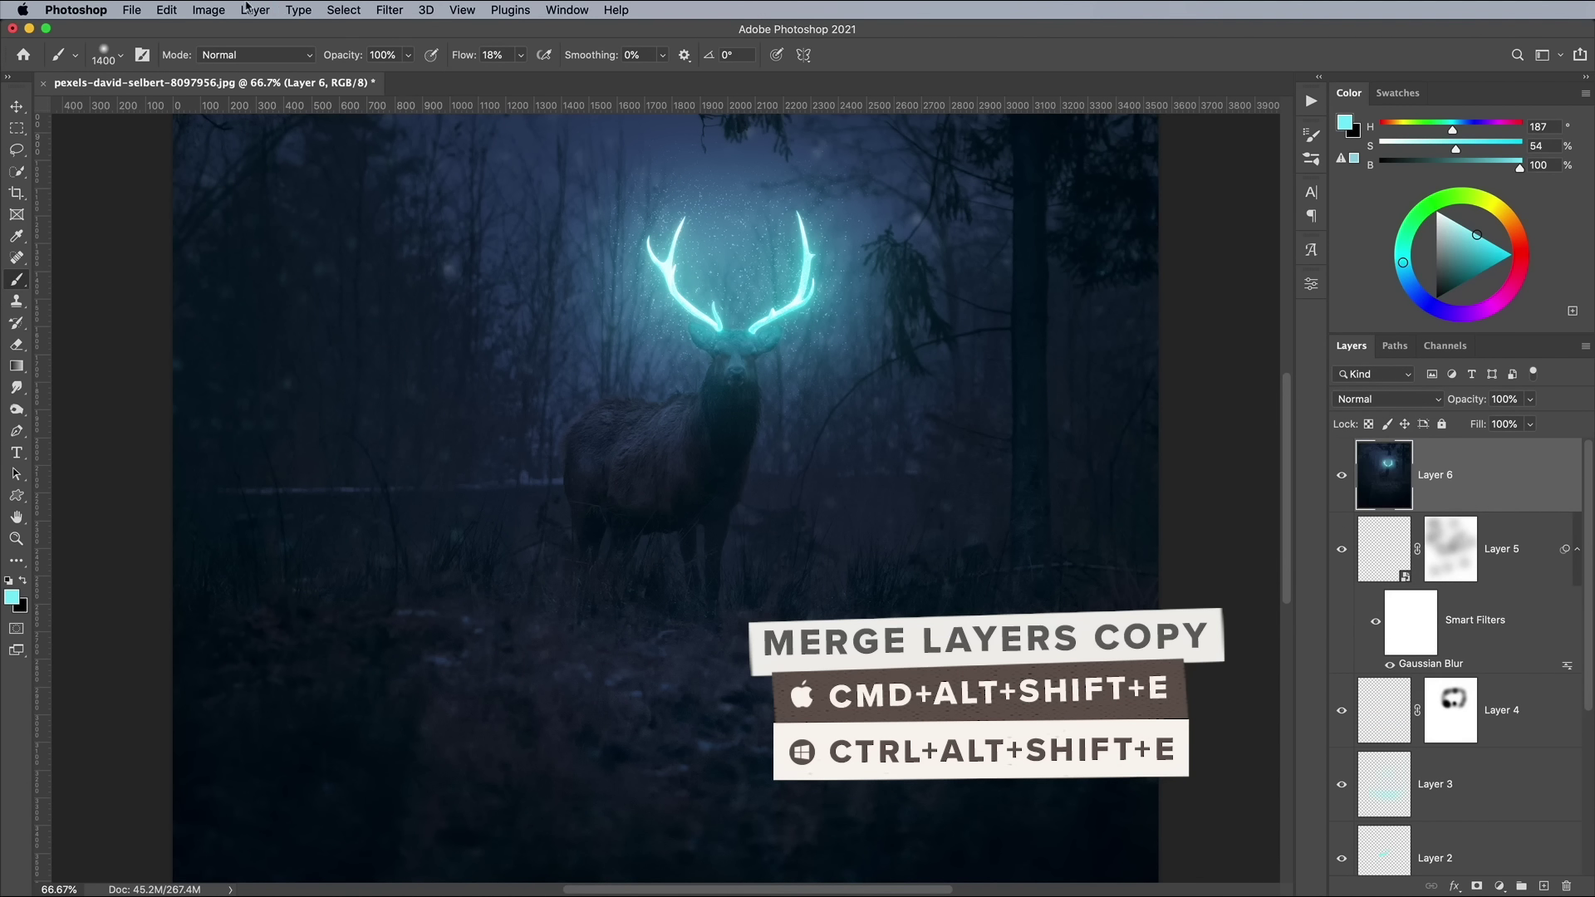
click(249, 10)
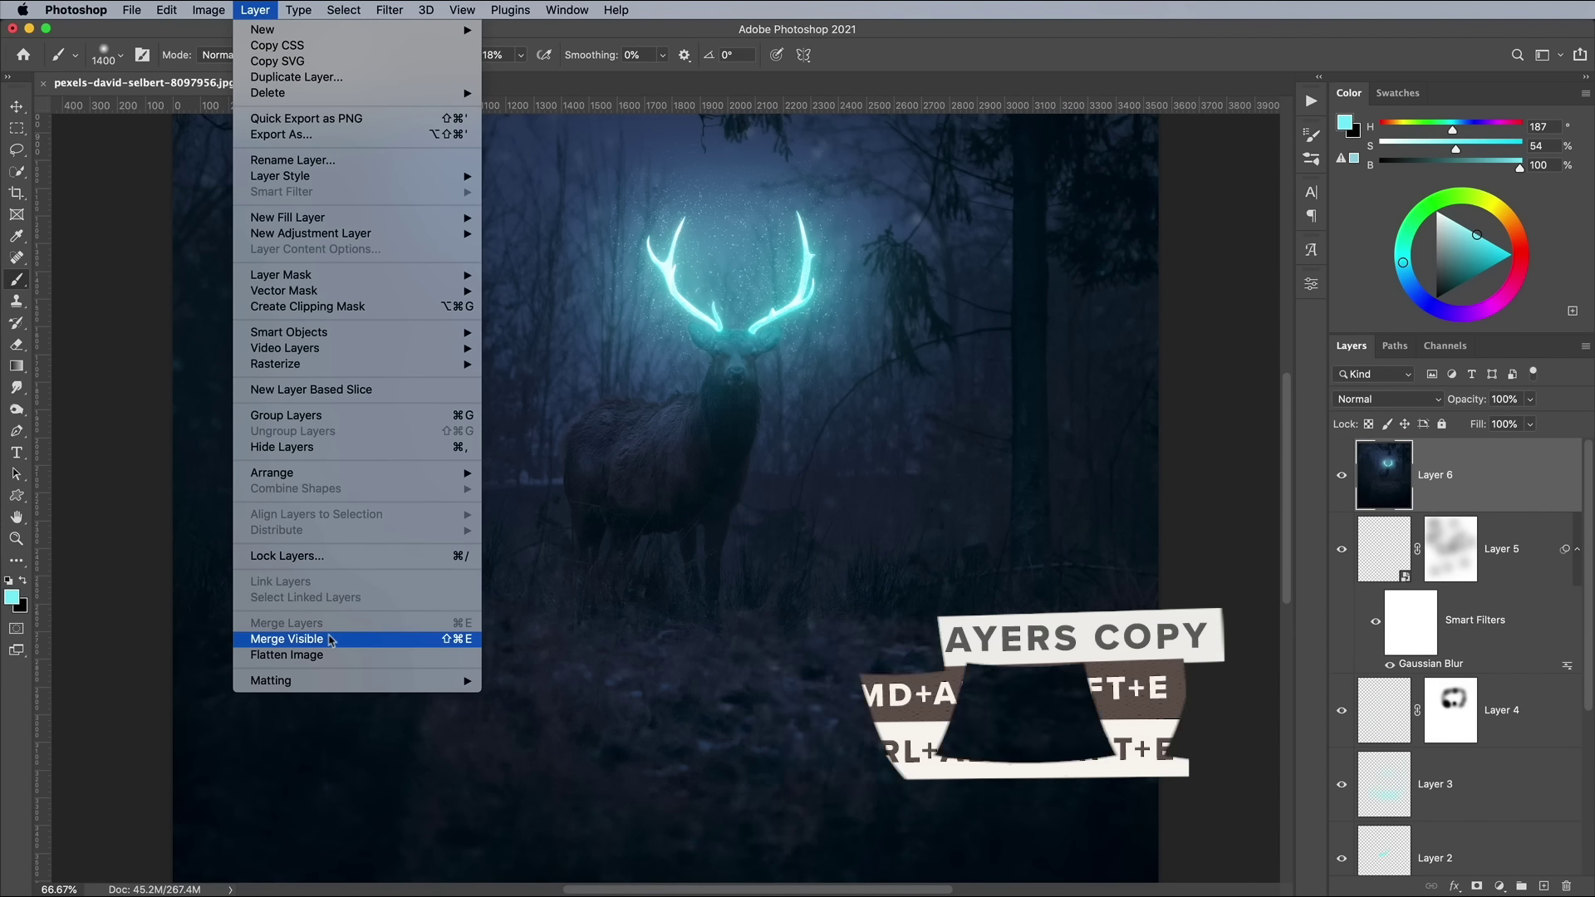
click(251, 9)
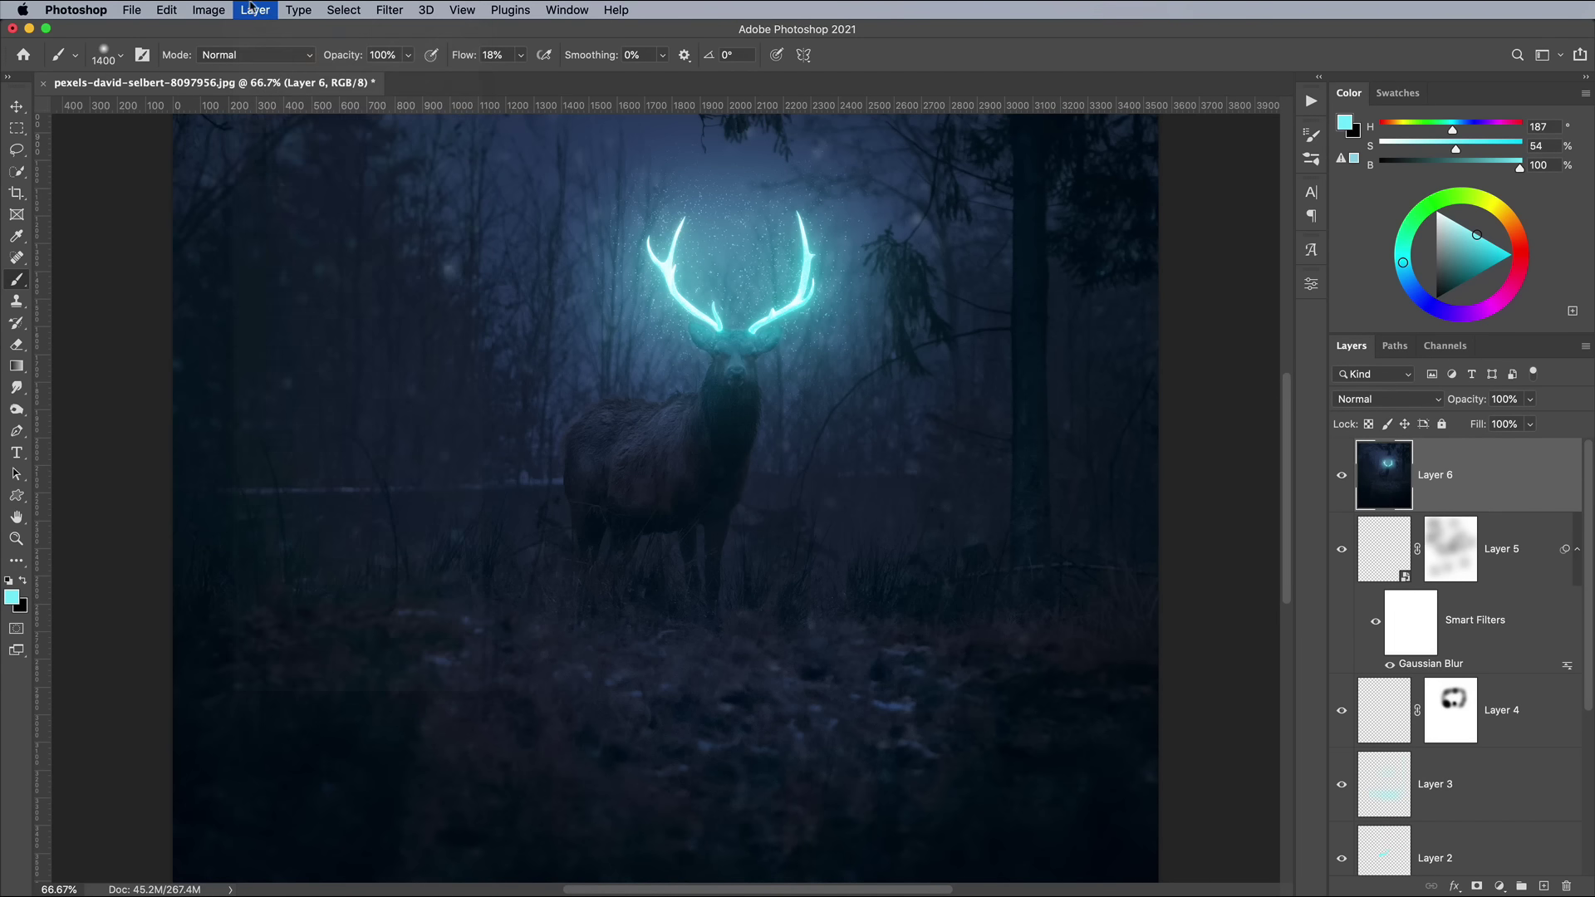
click(391, 8)
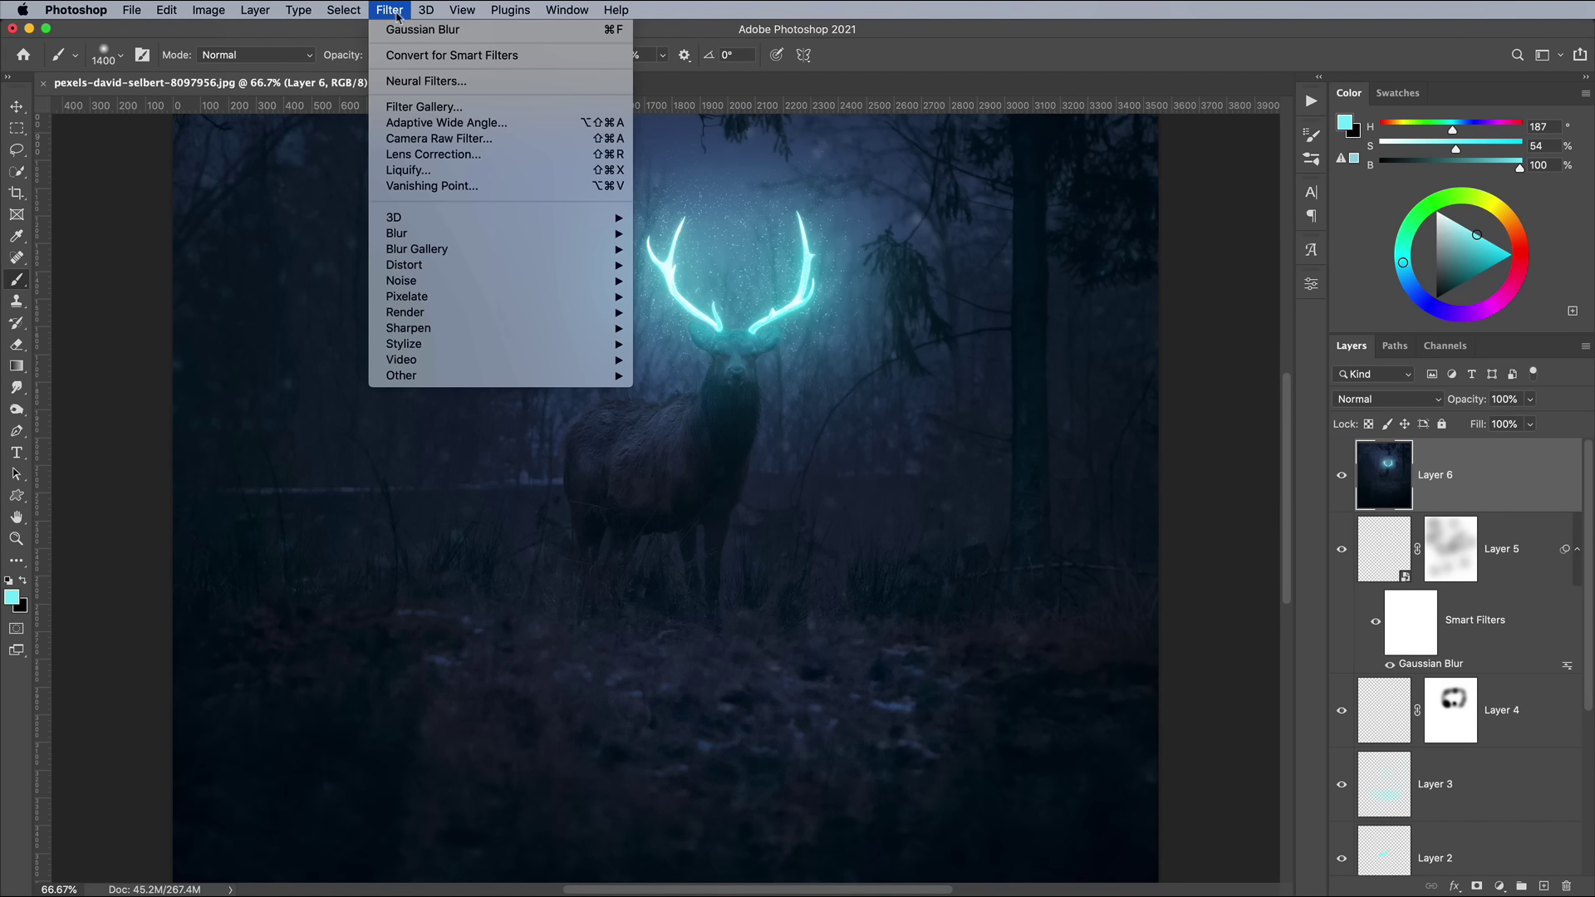
click(416, 53)
click(398, 11)
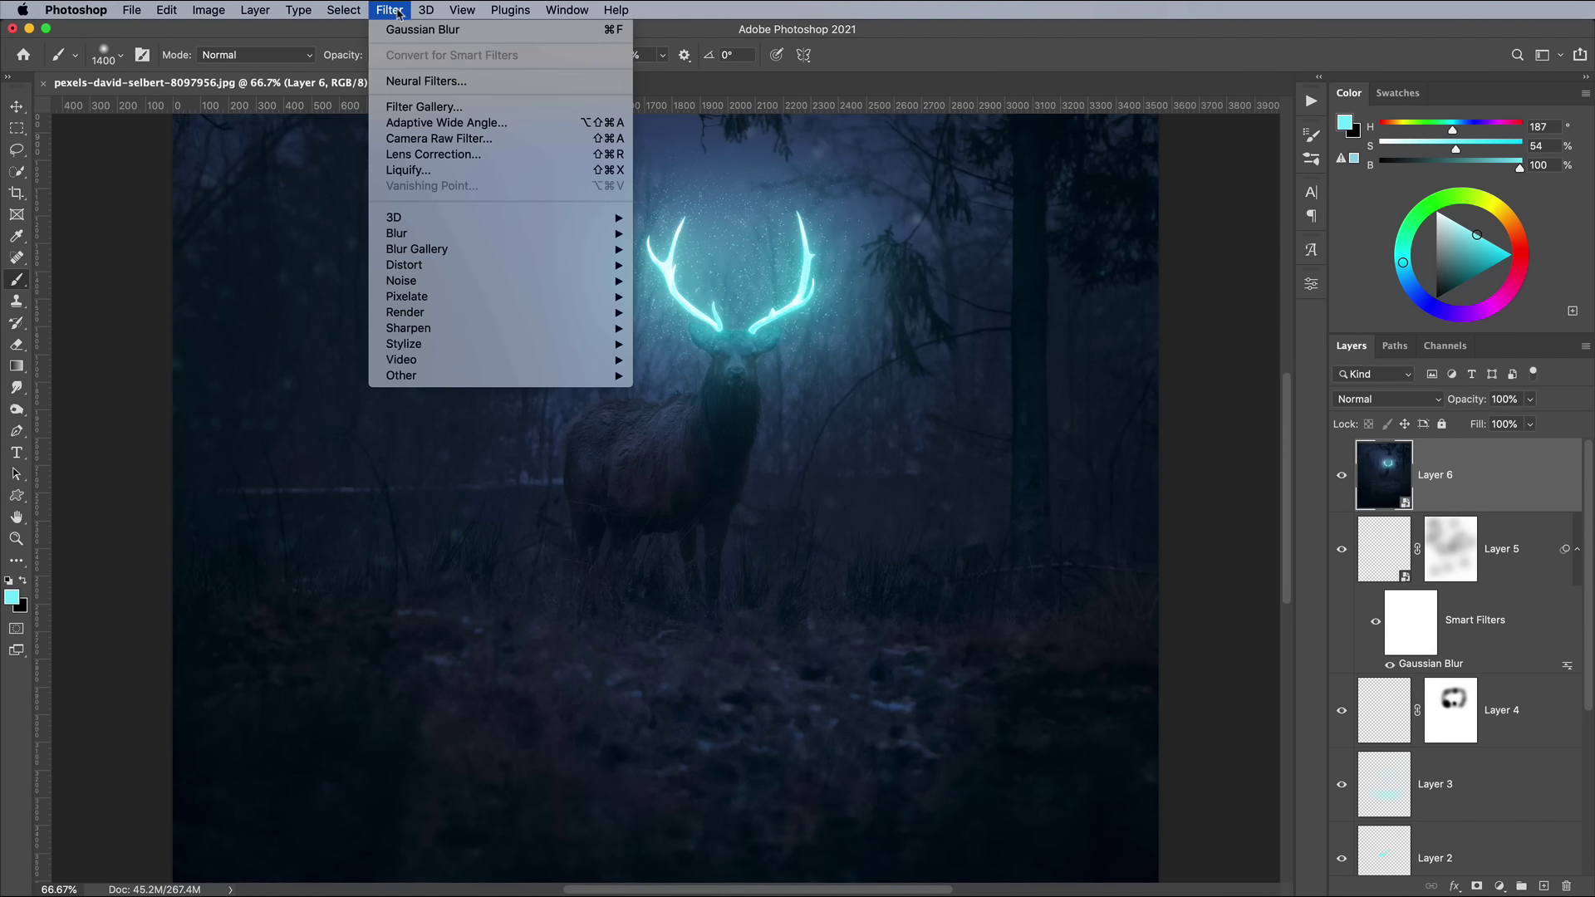
Grade Layer 6 in Camera Raw: Temperature -8, Contrast +10, Highlights +15, Whites +20, Blacks -7.
click(433, 139)
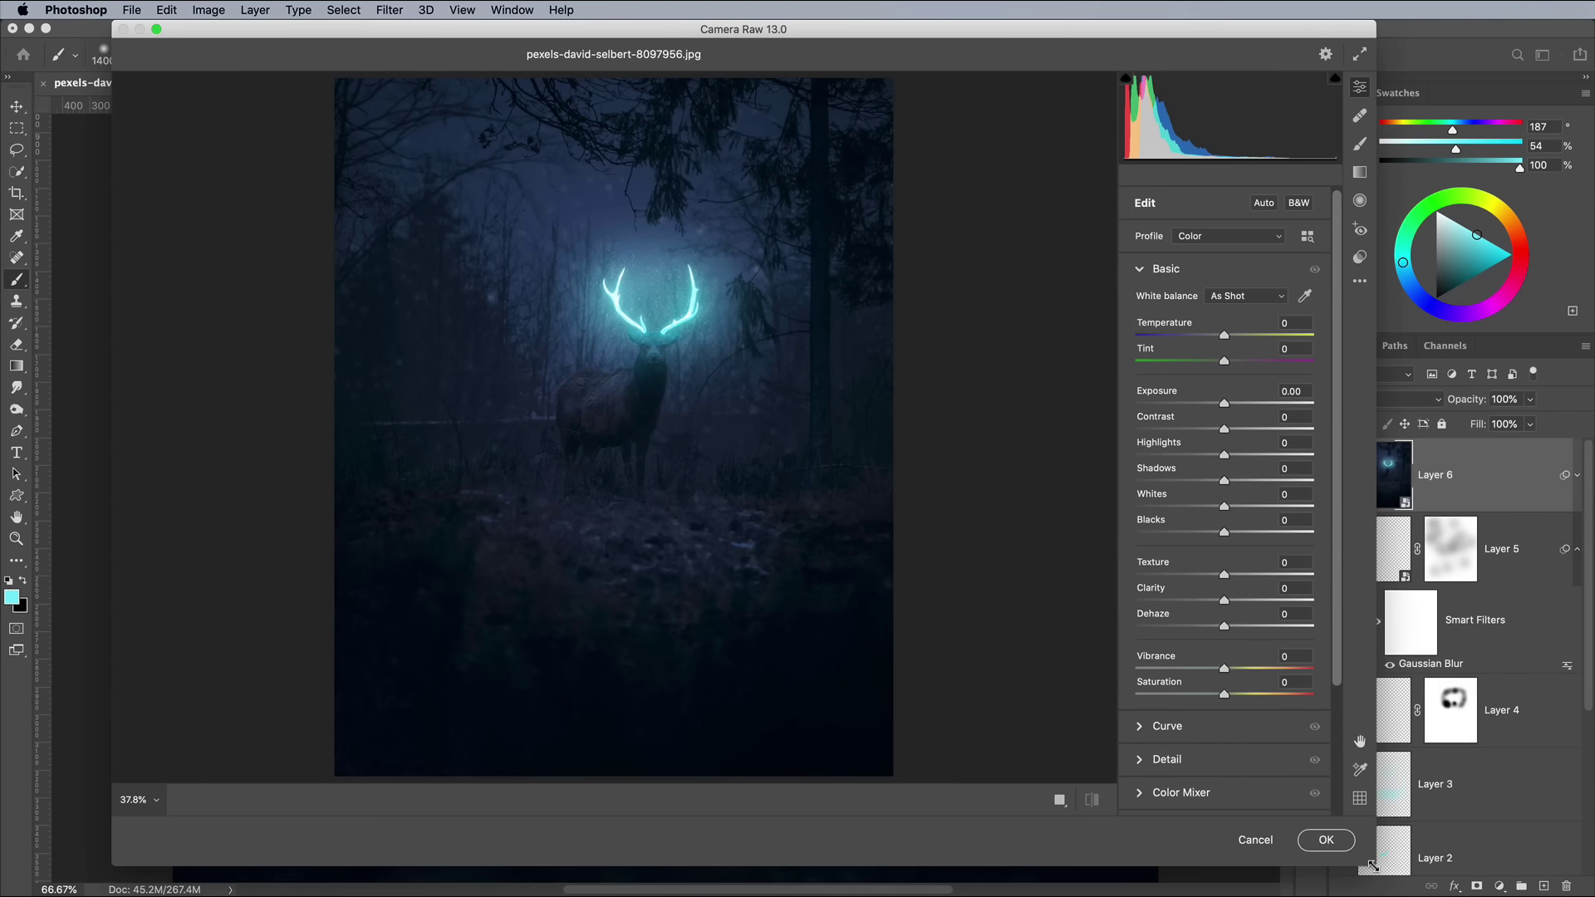
mouse_move(1232, 431)
mouse_down()
mouse_move(1233, 480)
mouse_move(1236, 454)
mouse_up()
mouse_move(1223, 506)
mouse_down()
mouse_move(1240, 506)
mouse_move(1217, 532)
mouse_up()
key(super+plus)
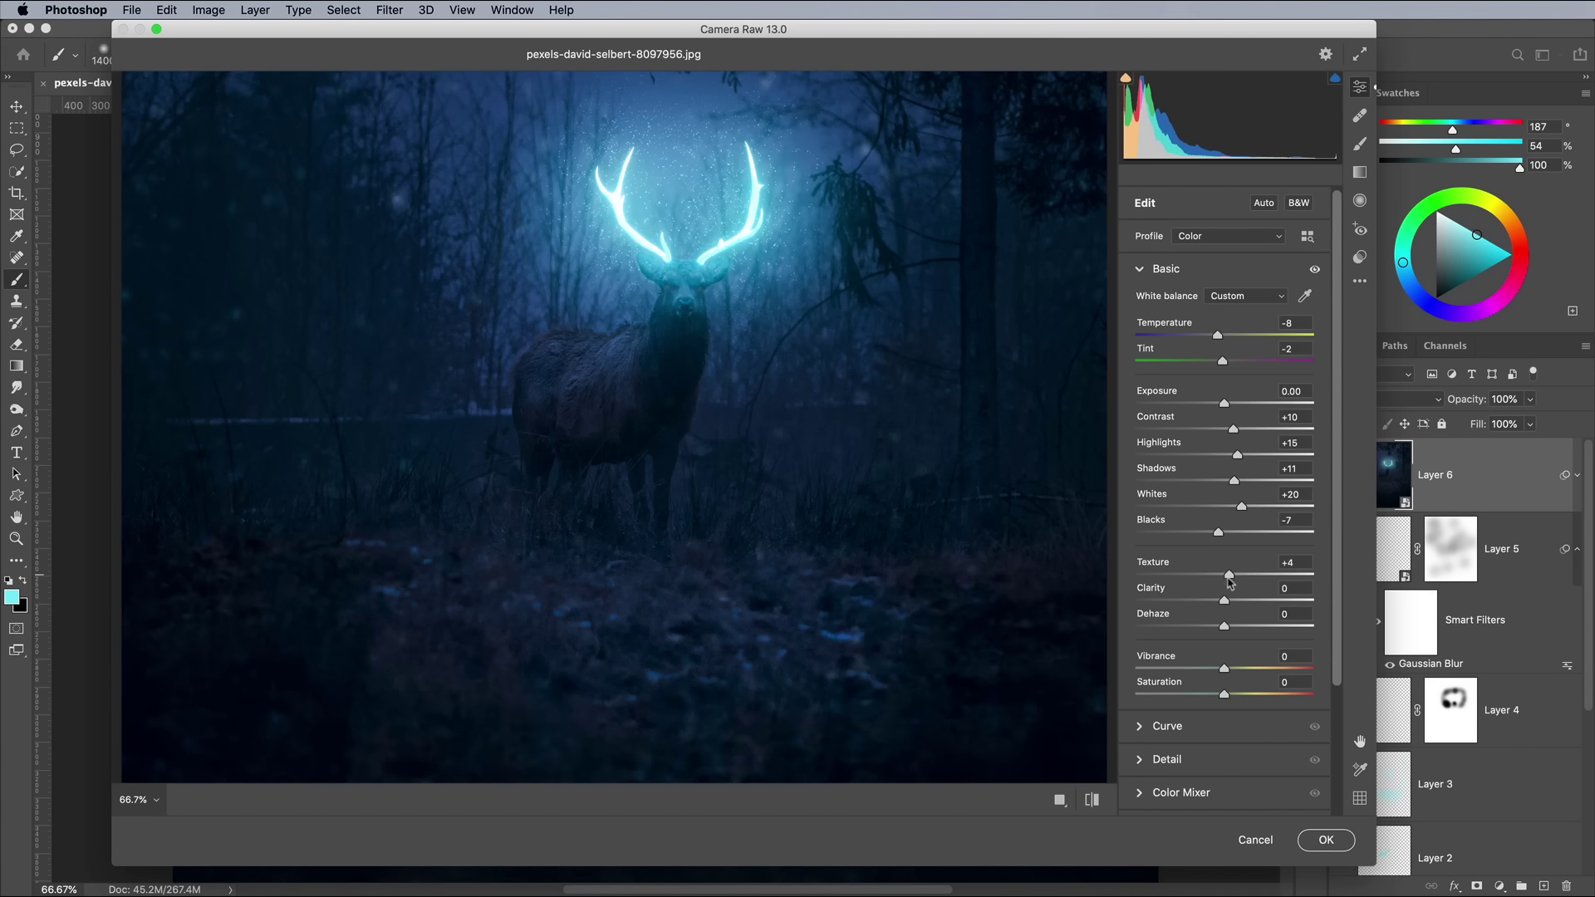
click(1313, 838)
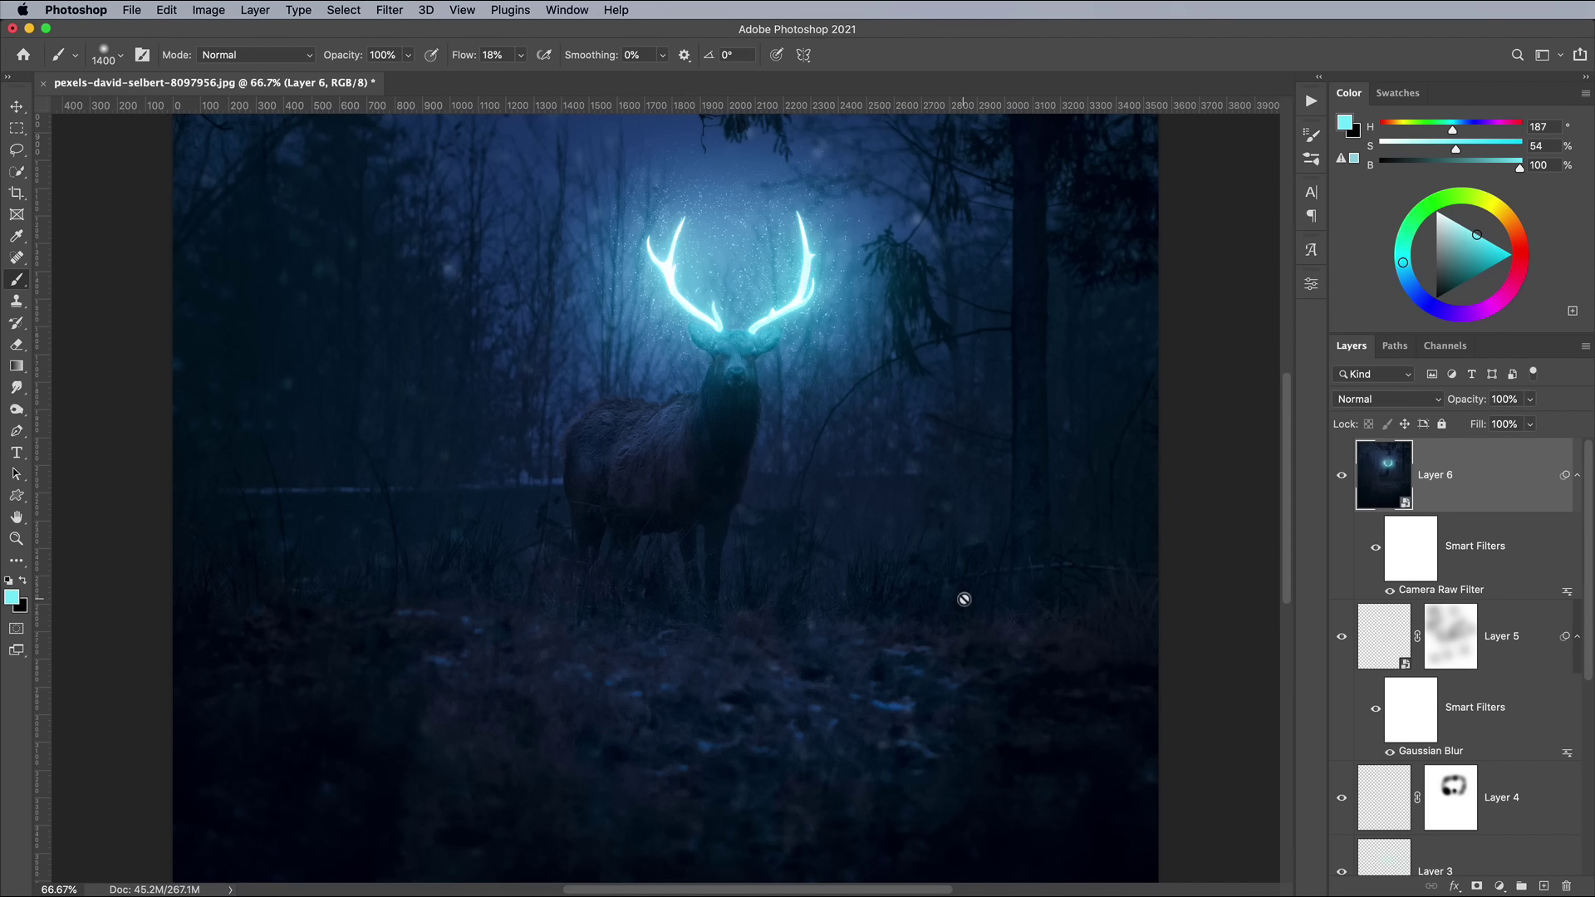